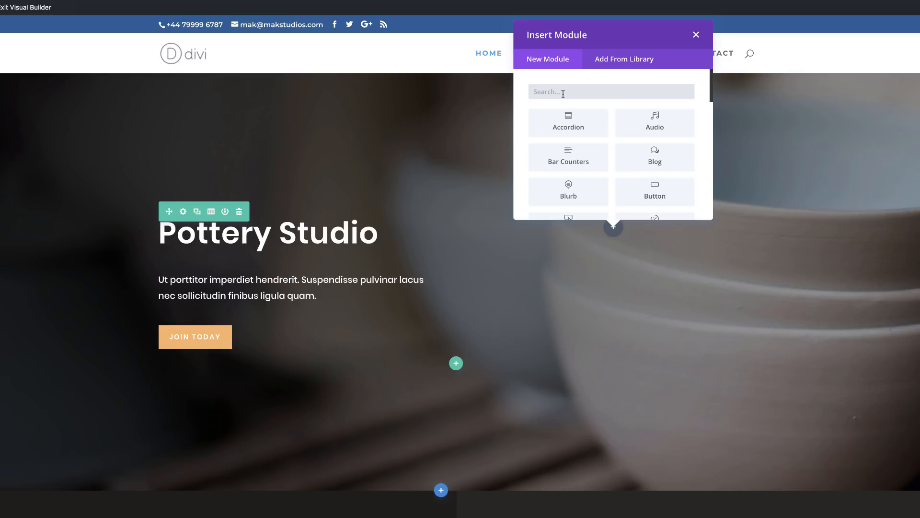
Step: Search the available modules for "text" and dismiss the module list without inserting anything
{"action": "type", "text": "text"}
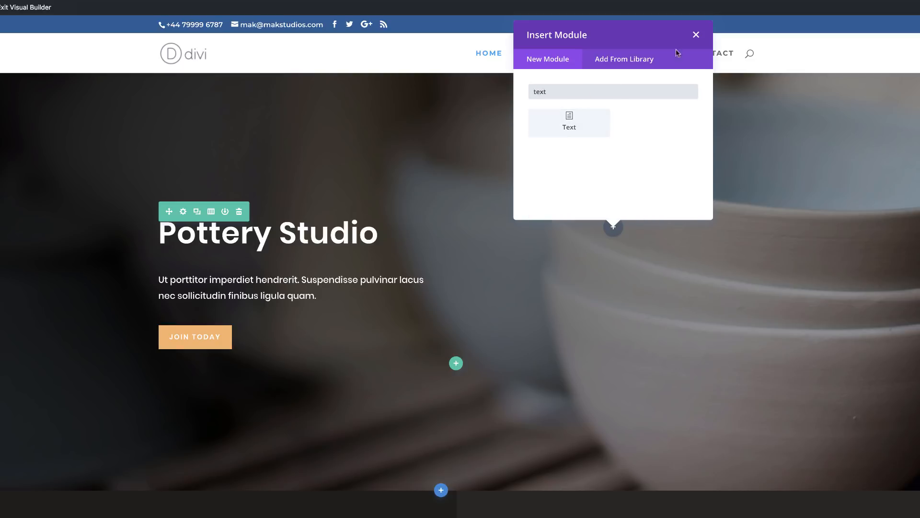
{"action": "left_click", "coordinate": [696, 36]}
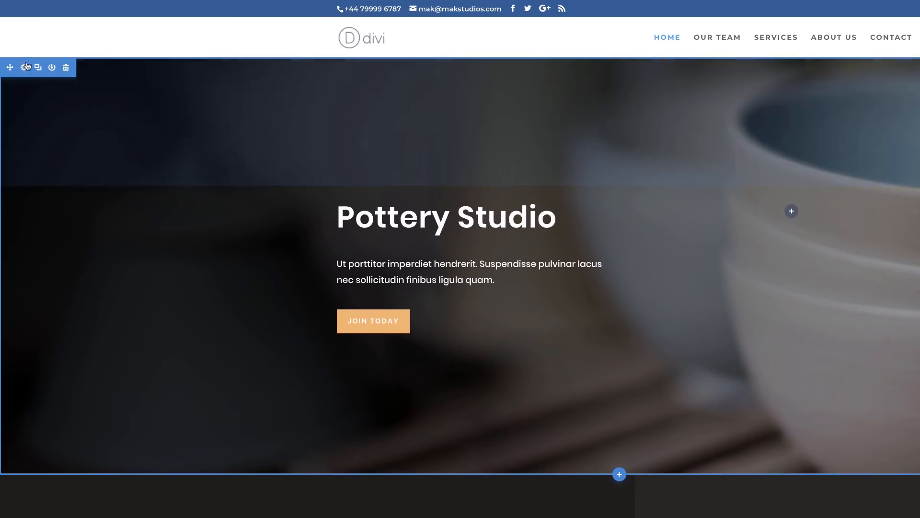
Step: Open the hero section's settings and search its options for "Pa"
{"action": "left_click", "coordinate": [25, 67]}
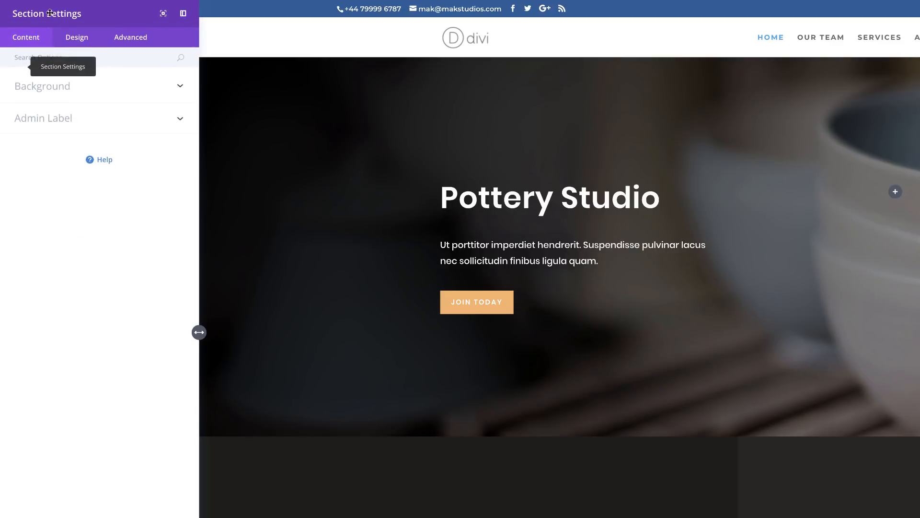
{"action": "left_click", "coordinate": [100, 59]}
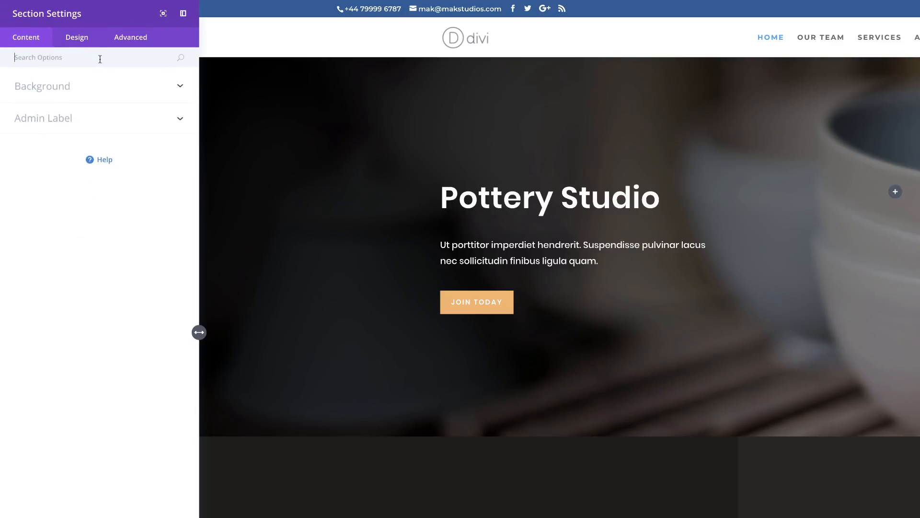
{"action": "type", "text": "Pa"}
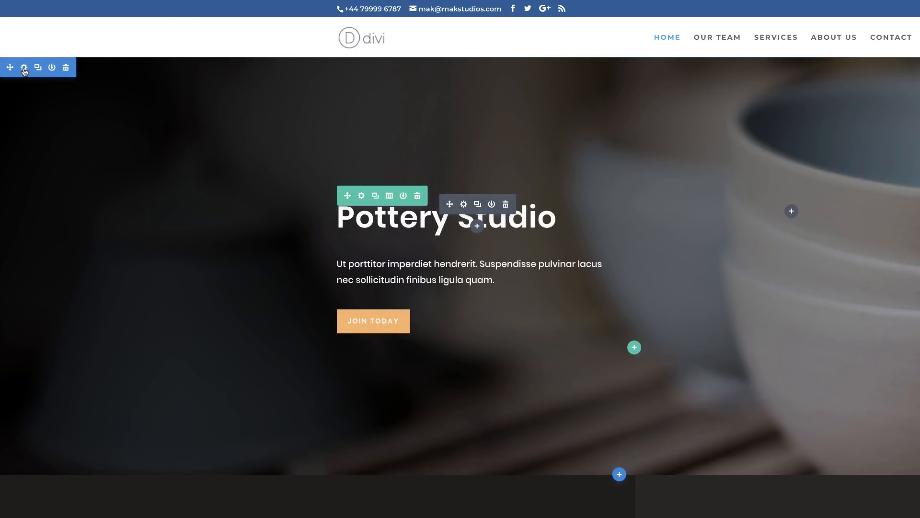
Step: Try the hero section's background gradient options, switching its placement above the background image off and on again
{"action": "left_click", "coordinate": [23, 68]}
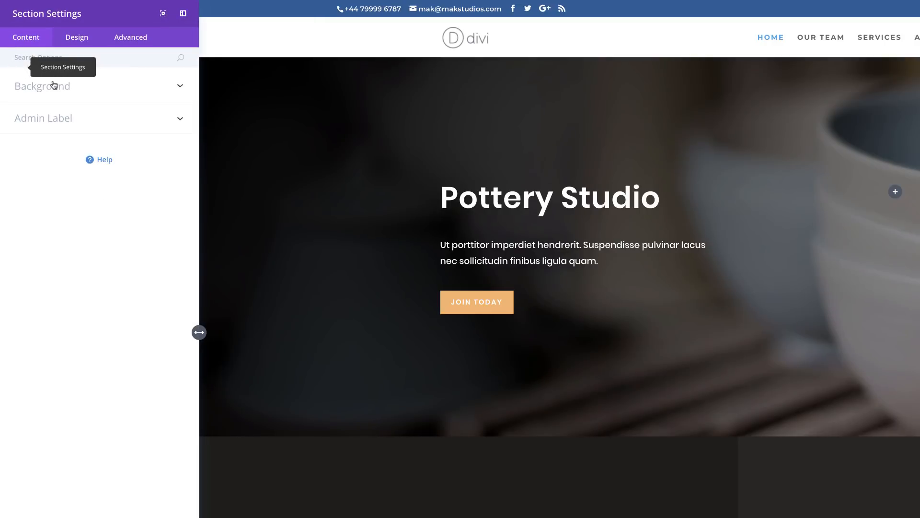
{"action": "left_click", "coordinate": [54, 87]}
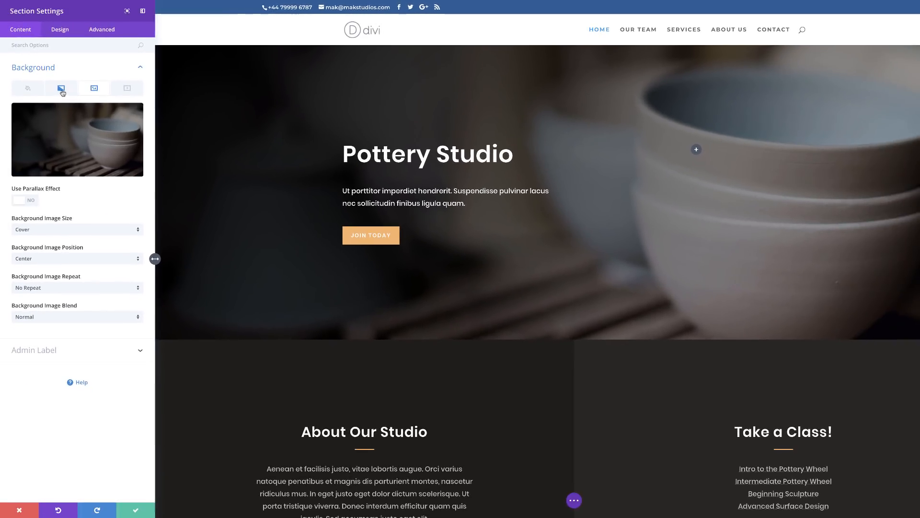
{"action": "left_click", "coordinate": [61, 89]}
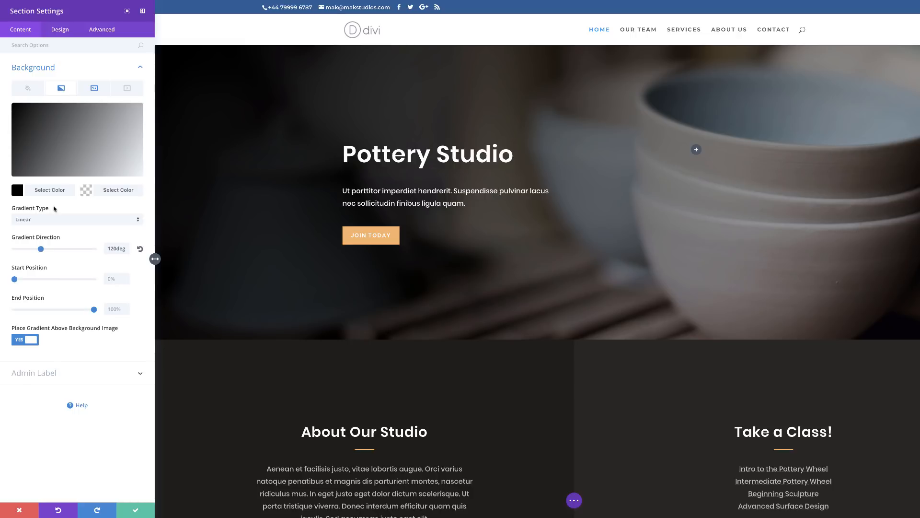
{"action": "left_click", "coordinate": [19, 341]}
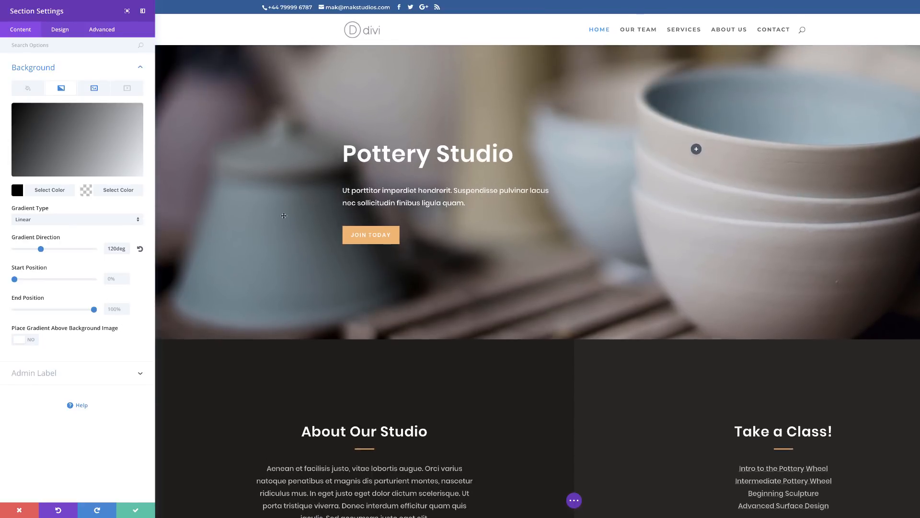
{"action": "left_click", "coordinate": [34, 342]}
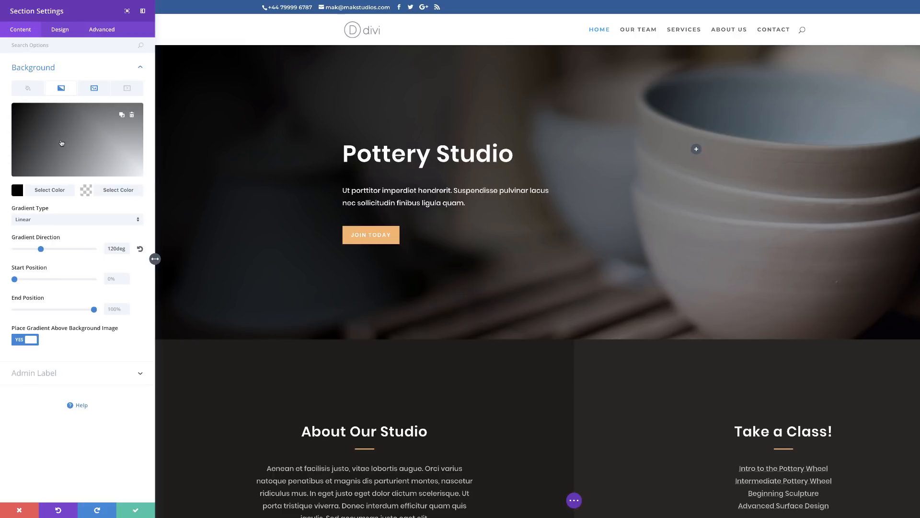
{"action": "left_click", "coordinate": [122, 116]}
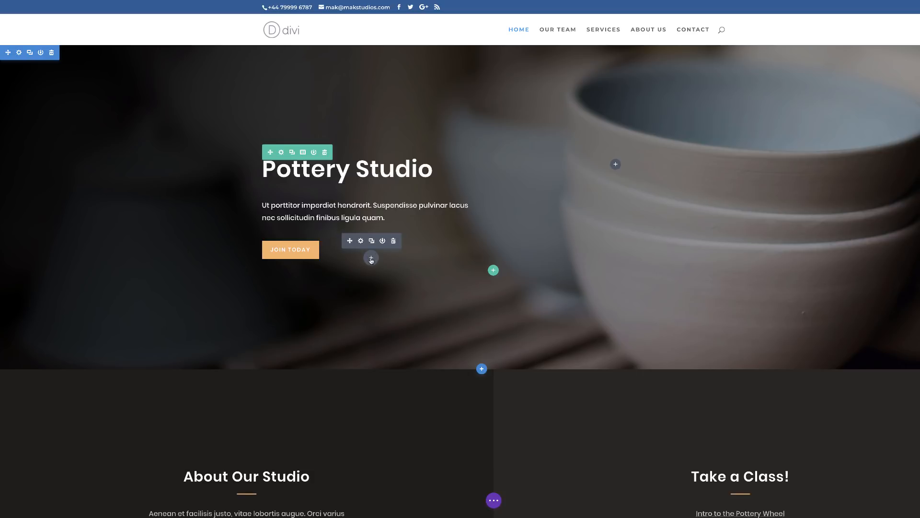
Step: Paste a copy of the Join Today button module beneath the original and undo the paste
{"action": "key", "text": "ctrl+v"}
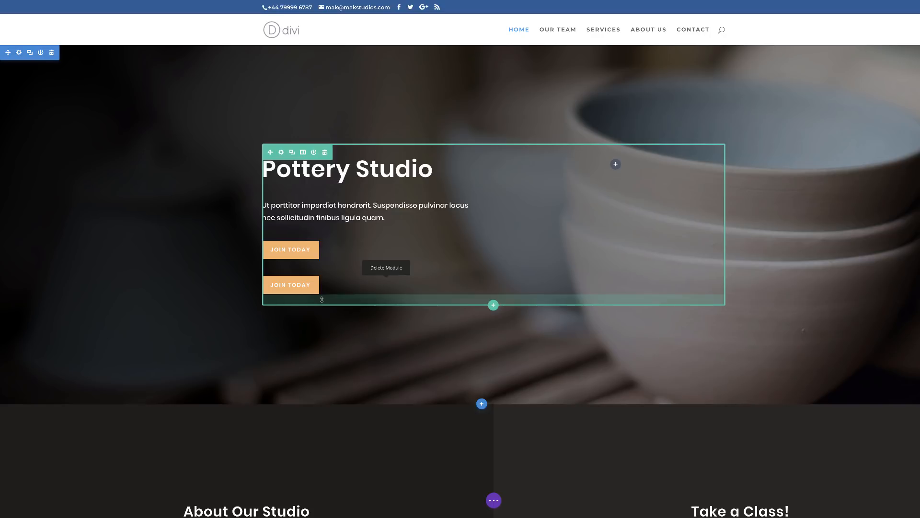
{"action": "key", "text": "ctrl+z"}
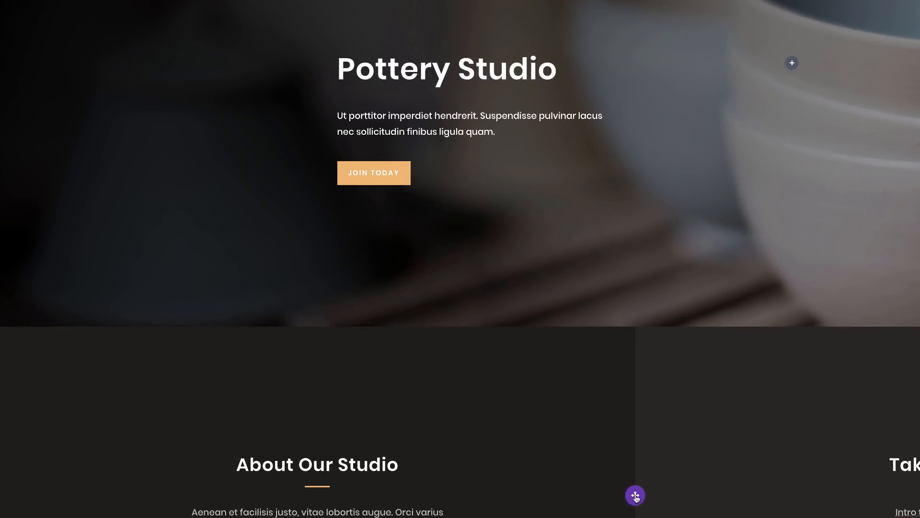
Step: Show the page structure in wireframe view and return to the desktop view
{"action": "left_click", "coordinate": [635, 495]}
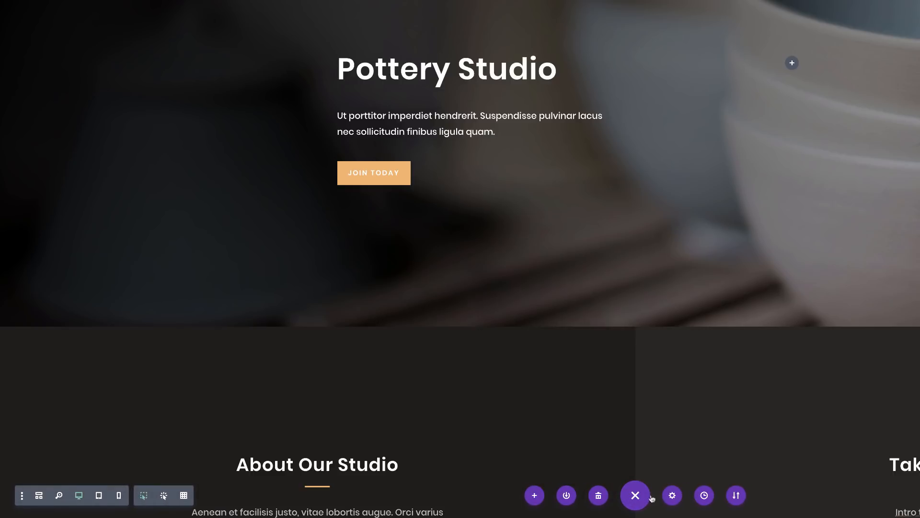
{"action": "left_click", "coordinate": [40, 498]}
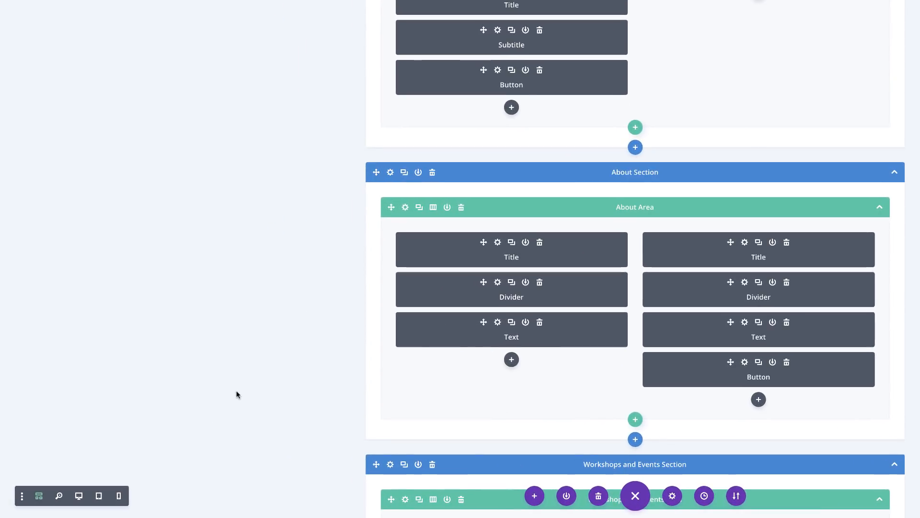
{"action": "left_click", "coordinate": [79, 496]}
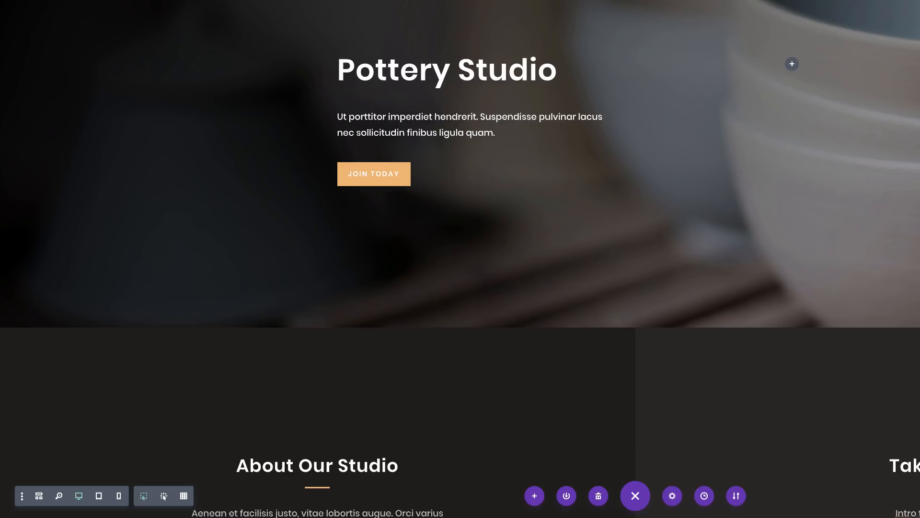
Step: Open the hero title's text settings, select its content, and close the settings without changing it
{"action": "mouse_move", "coordinate": [408, 70]}
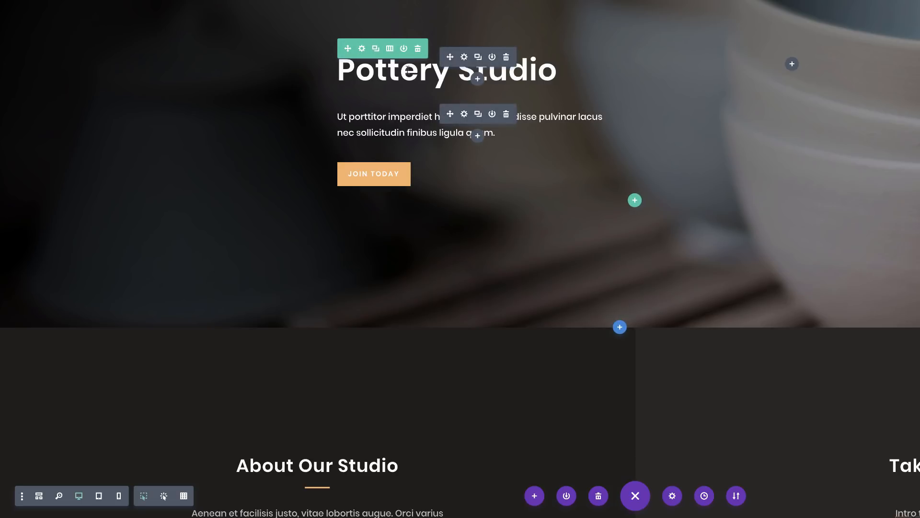
{"action": "left_click", "coordinate": [465, 58]}
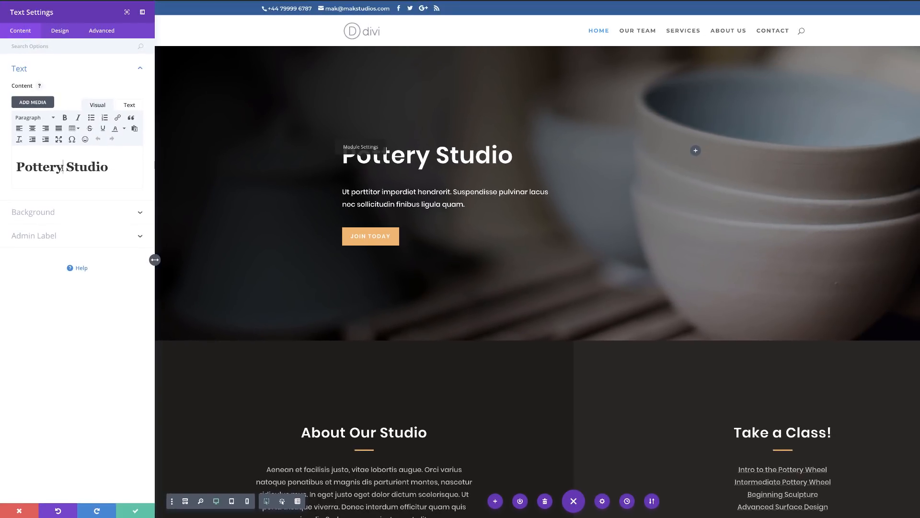
{"action": "left_click_drag", "start_coordinate": [109, 168], "coordinate": [16, 168]}
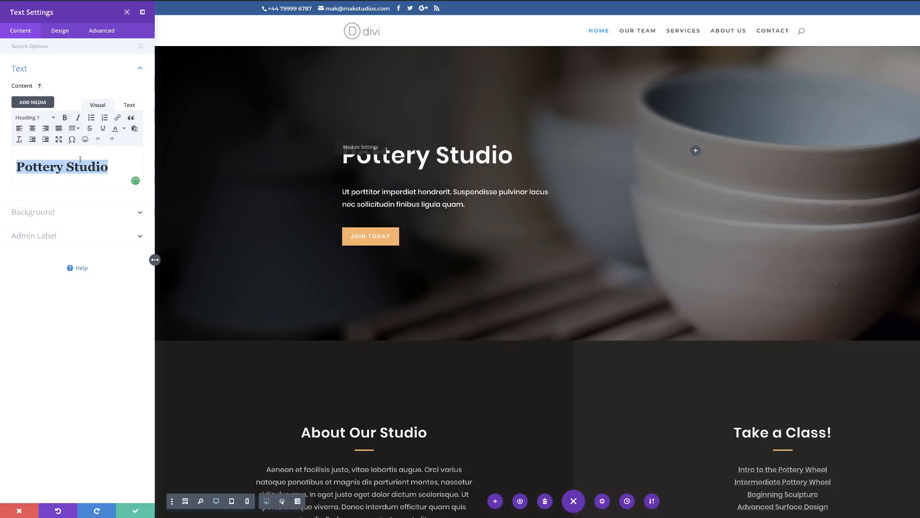
{"action": "left_click", "coordinate": [114, 166]}
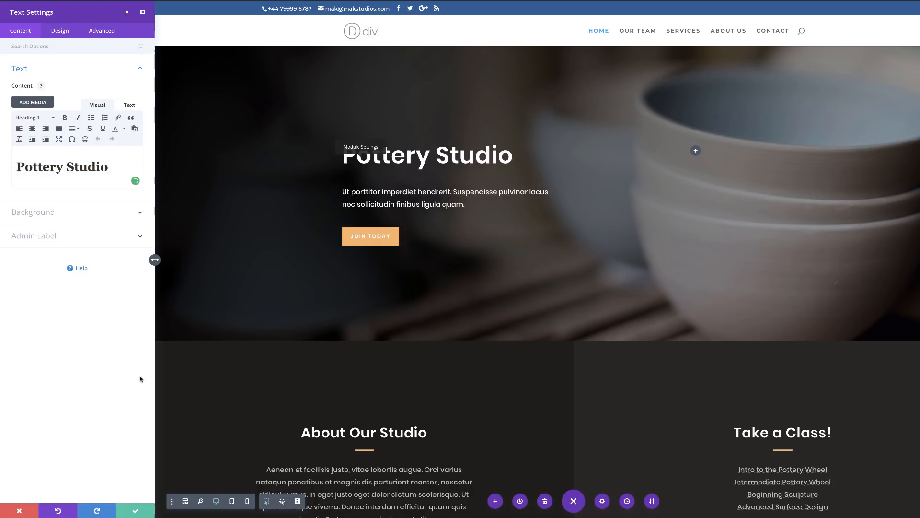
{"action": "left_click", "coordinate": [19, 511]}
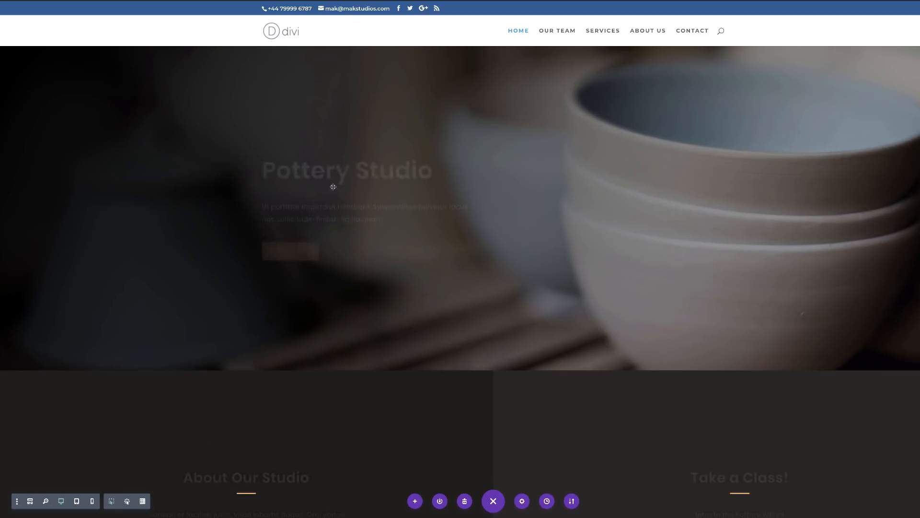
Step: Append "One" to the Pottery Studio title directly on the page and undo the addition
{"action": "left_click", "coordinate": [415, 171]}
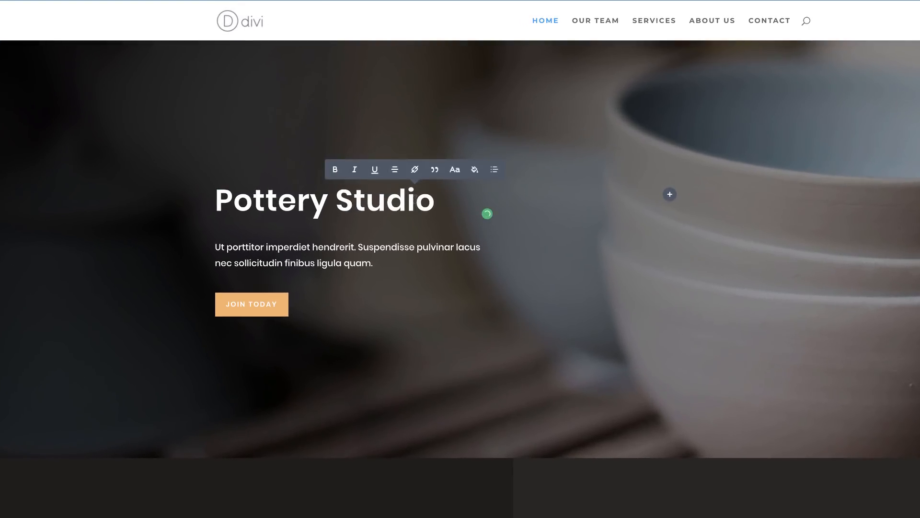
{"action": "left_click", "coordinate": [430, 200]}
{"action": "type", "text": "One"}
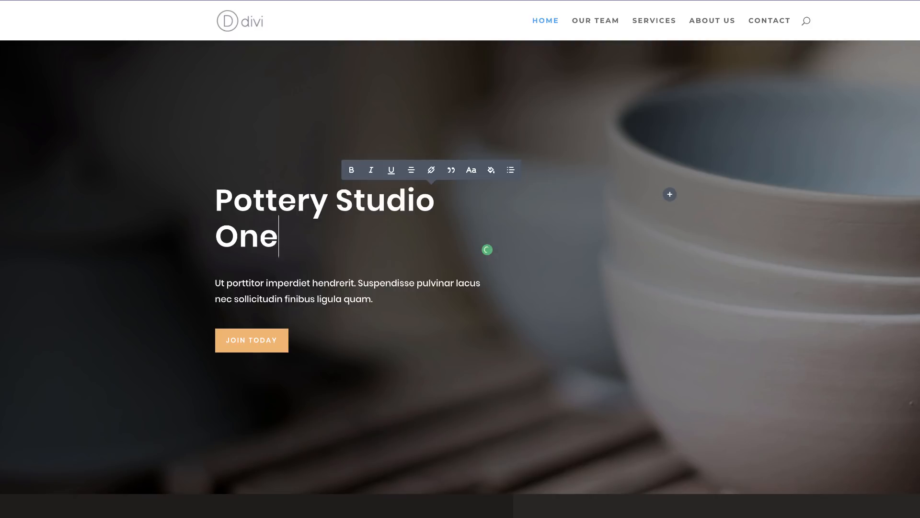
{"action": "key", "text": "ctrl+z"}
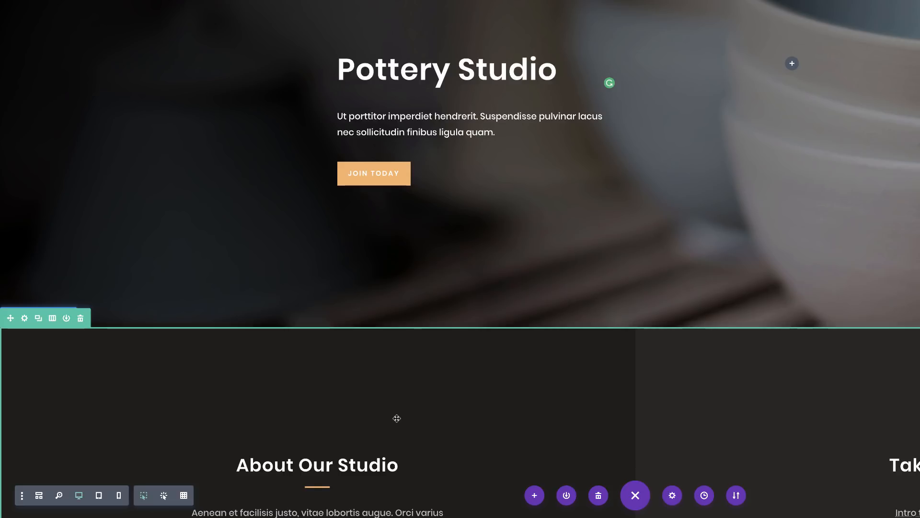
Step: Rename the About Area's first-column Title module to "Heading" in wireframe view and return to the visual view
{"action": "key", "text": "shift+w"}
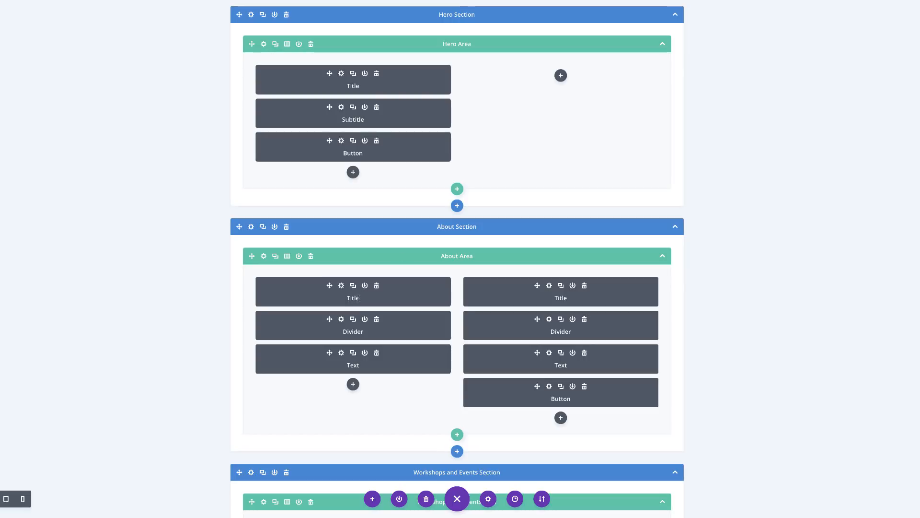
{"action": "left_click_drag", "start_coordinate": [357, 298], "coordinate": [351, 297]}
{"action": "key", "text": "BackSpace"}
{"action": "key", "text": "BackSpace"}
{"action": "type", "text": "Heaa"}
{"action": "key", "text": "BackSpace"}
{"action": "type", "text": "ding"}
{"action": "key", "text": "shift+w"}
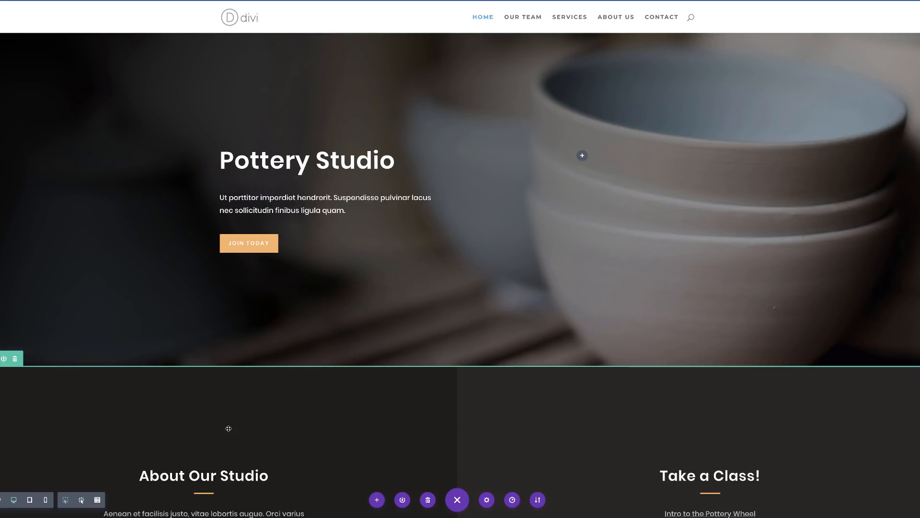
Step: Set up a split test with the hero section as the subject and the Join Today button as the goal
{"action": "scroll", "coordinate": [229, 428], "scroll_direction": "down", "scroll_amount": 3}
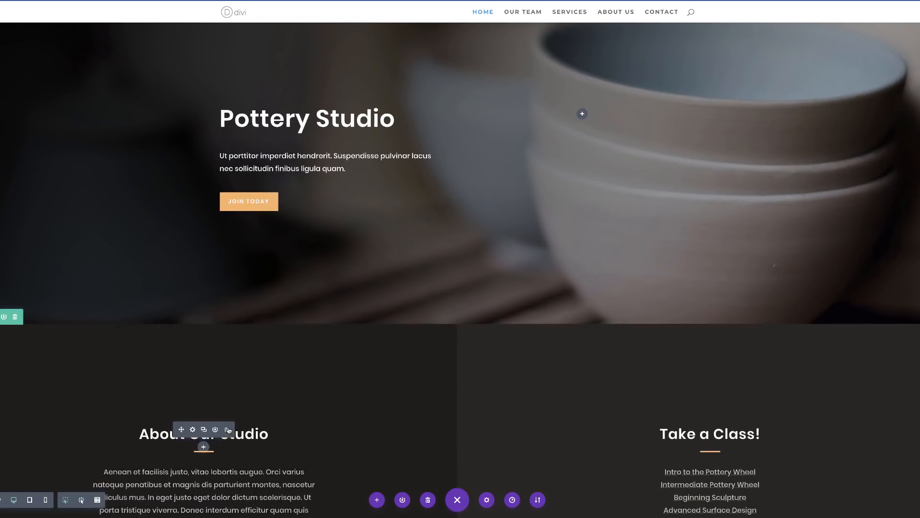
{"action": "scroll", "coordinate": [228, 428], "scroll_direction": "up", "scroll_amount": 3}
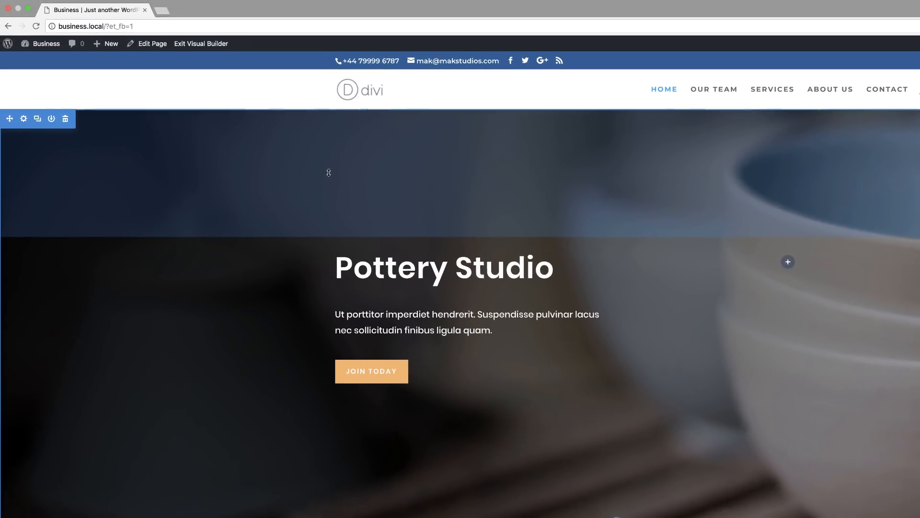
{"action": "right_click", "coordinate": [274, 182]}
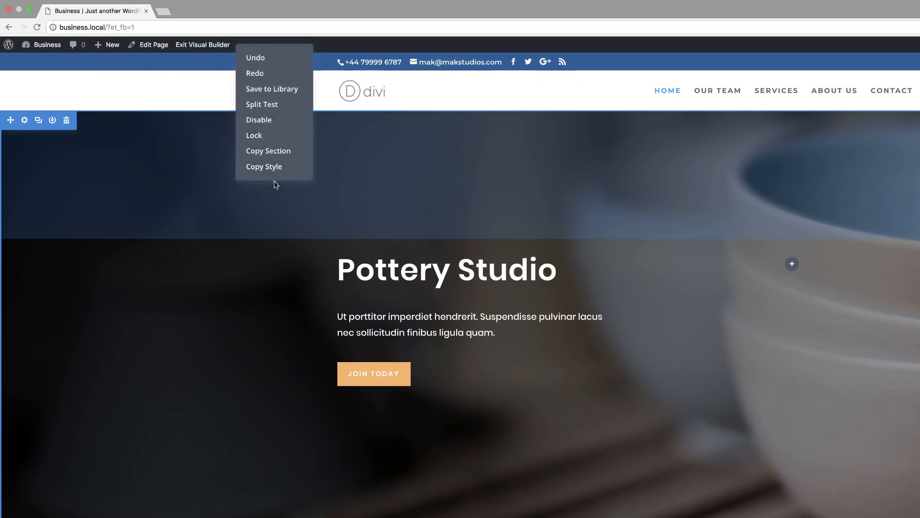
{"action": "left_click", "coordinate": [275, 108]}
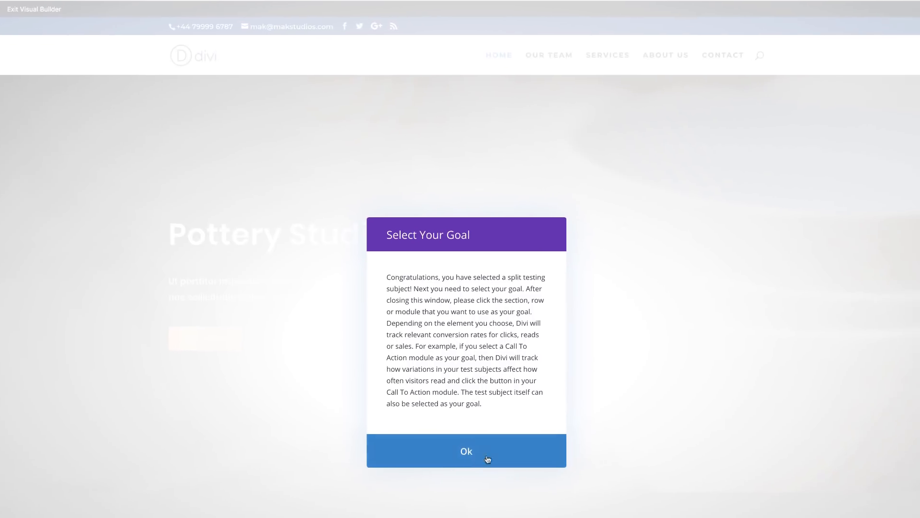
{"action": "left_click", "coordinate": [468, 453]}
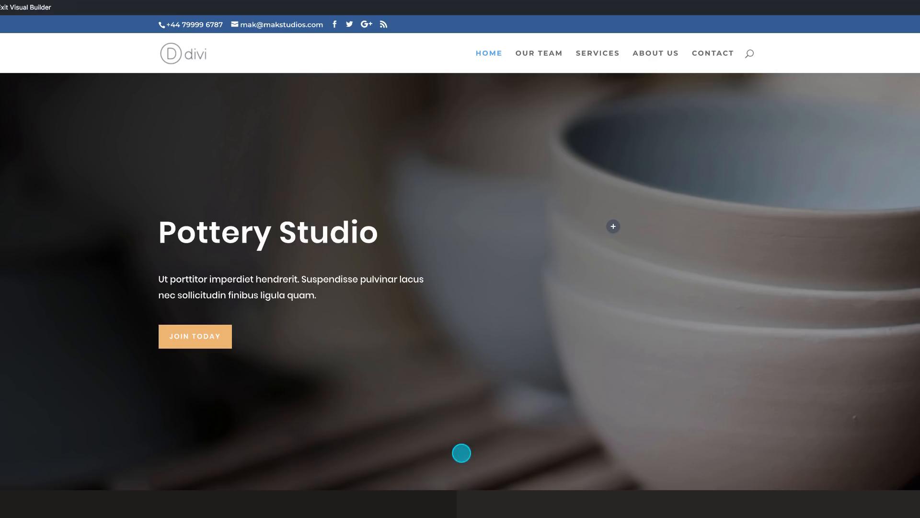
{"action": "left_click", "coordinate": [208, 336]}
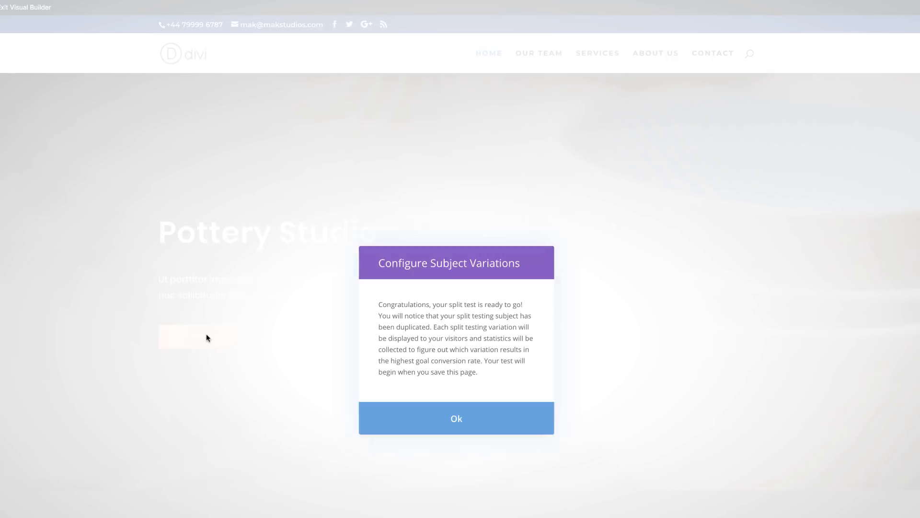
{"action": "left_click", "coordinate": [456, 419]}
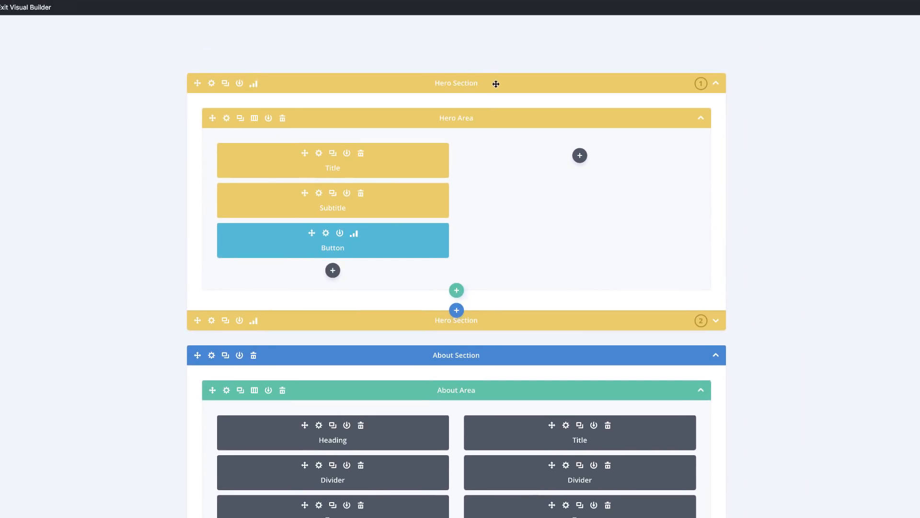
{"action": "left_click", "coordinate": [496, 84]}
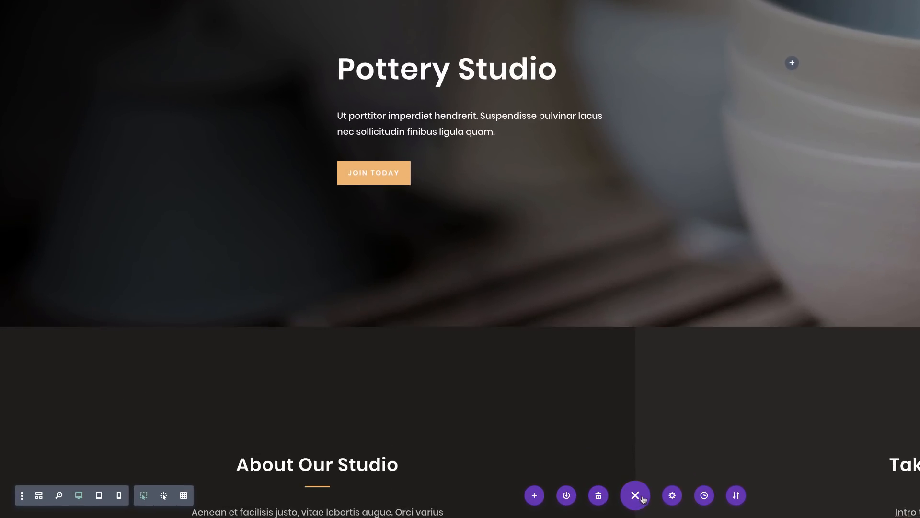
Step: Turn off Builder Interface Animations, Show Disabled Modules at 50% and Group Settings Into Closed Toggles in the builder settings
{"action": "left_click", "coordinate": [22, 499]}
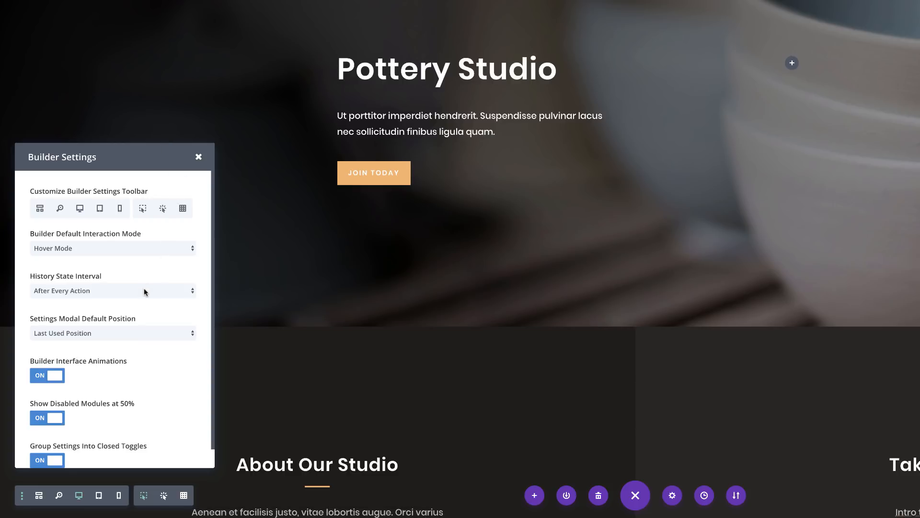
{"action": "scroll", "coordinate": [113, 387], "scroll_direction": "down", "scroll_amount": 1}
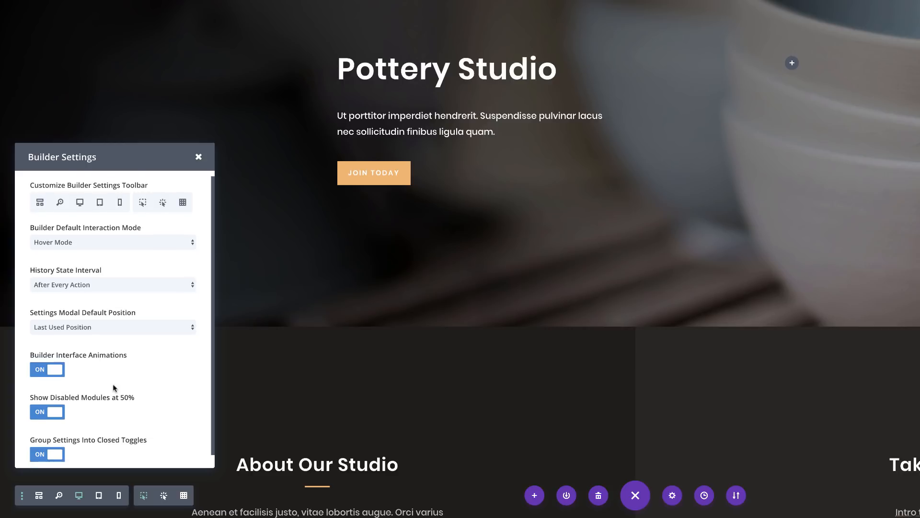
{"action": "scroll", "coordinate": [114, 387], "scroll_direction": "down", "scroll_amount": 2}
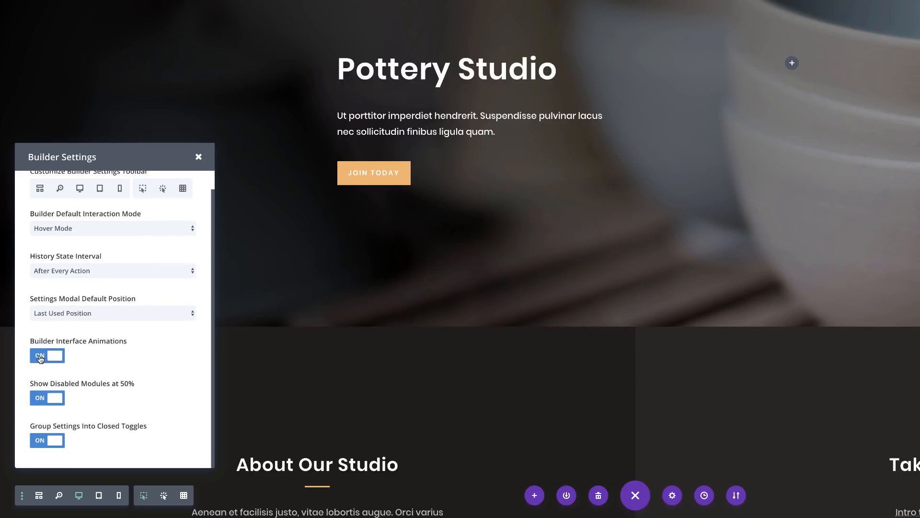
{"action": "left_click", "coordinate": [54, 357]}
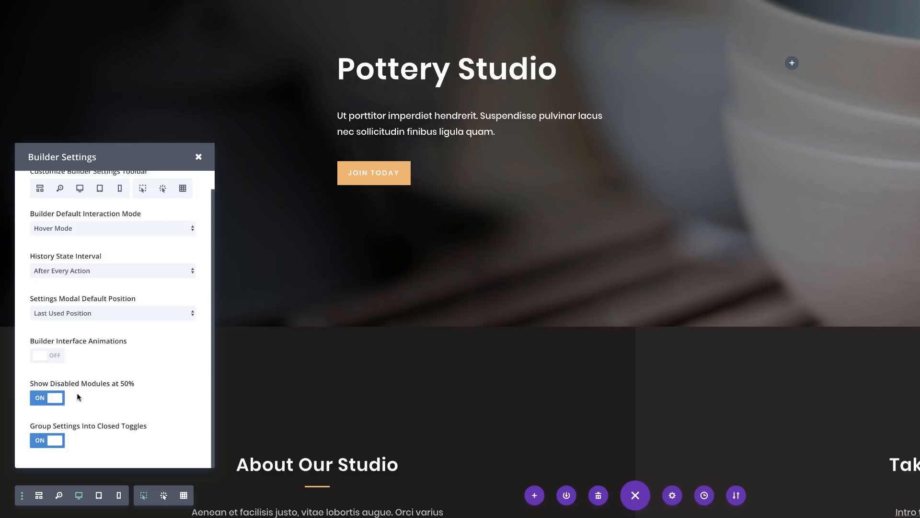
{"action": "left_click", "coordinate": [41, 403]}
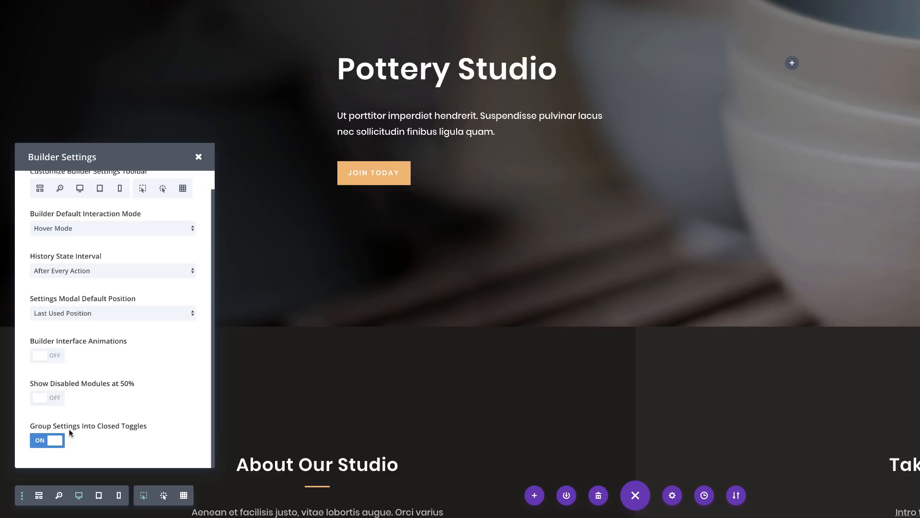
{"action": "left_click", "coordinate": [40, 442]}
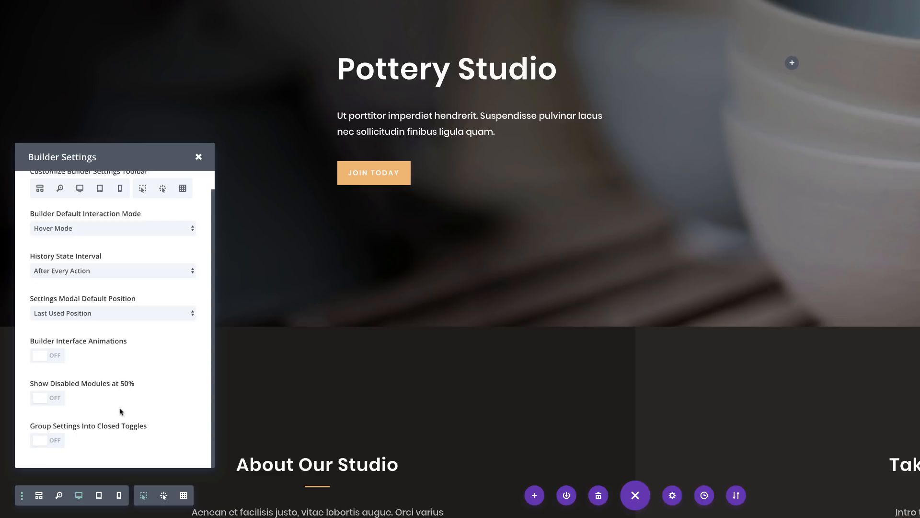
{"action": "left_click", "coordinate": [198, 156]}
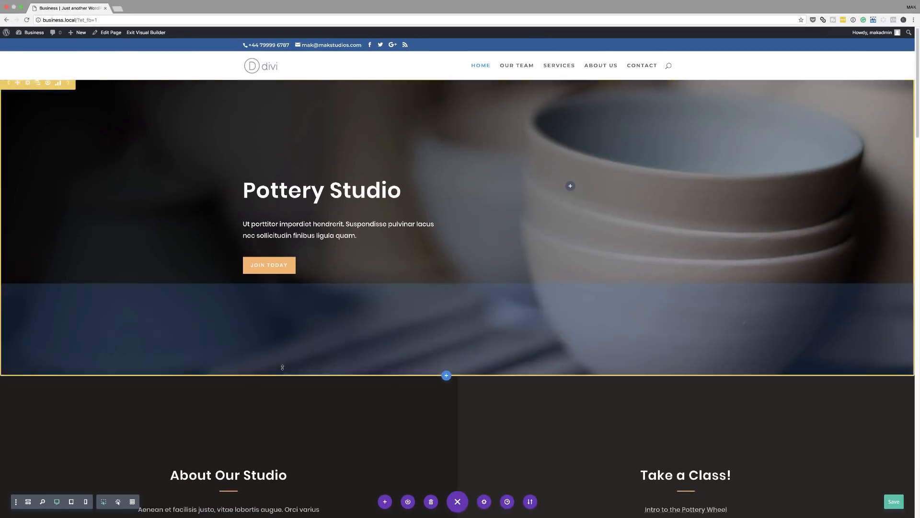
Step: Open the About Our Studio paragraph's text settings, look through the ungrouped design options, and close them without changes
{"action": "scroll", "coordinate": [283, 368], "scroll_direction": "down", "scroll_amount": 5}
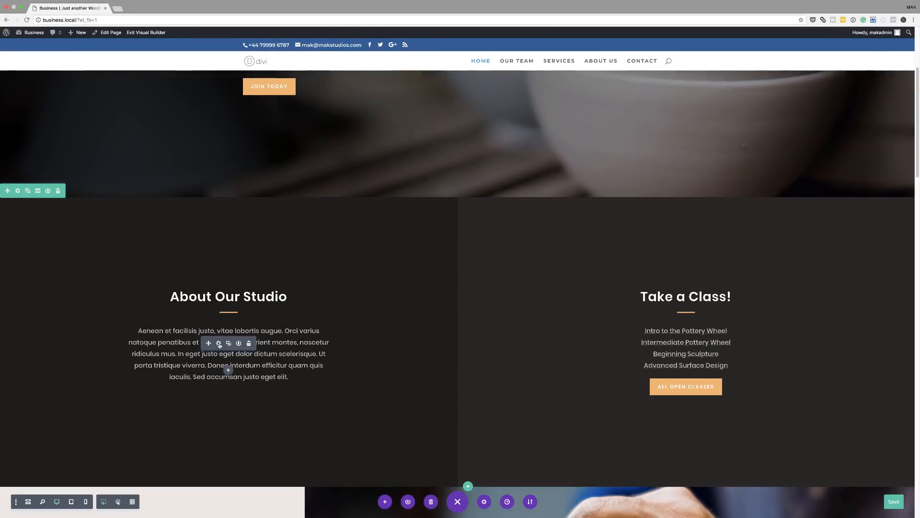
{"action": "left_click", "coordinate": [219, 343]}
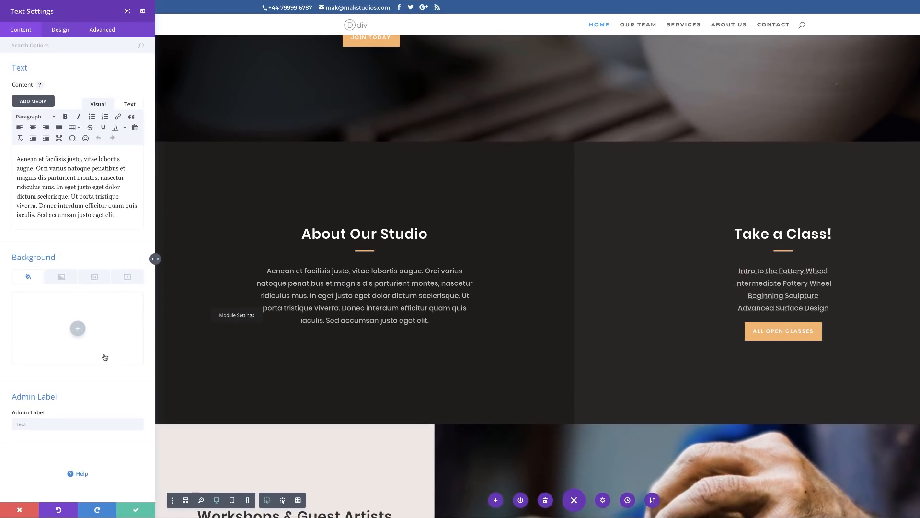
{"action": "left_click", "coordinate": [61, 32]}
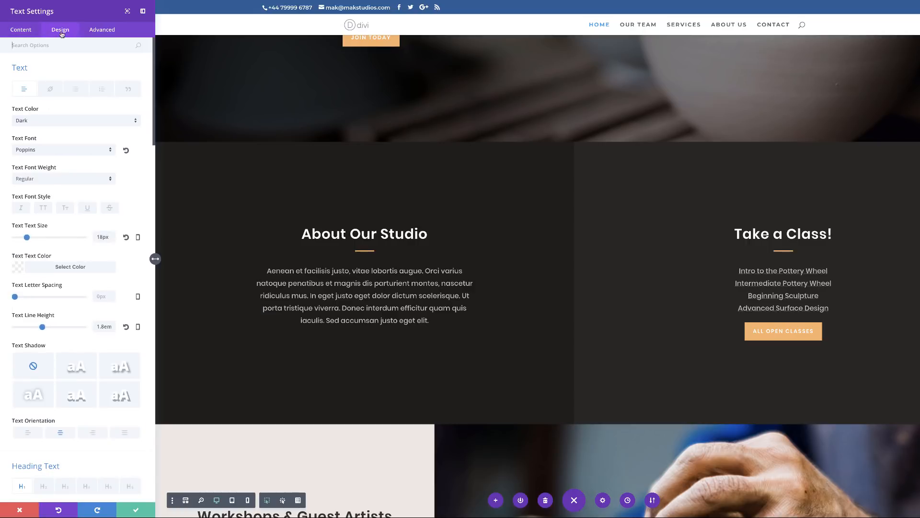
{"action": "scroll", "coordinate": [90, 406], "scroll_direction": "down", "scroll_amount": 20}
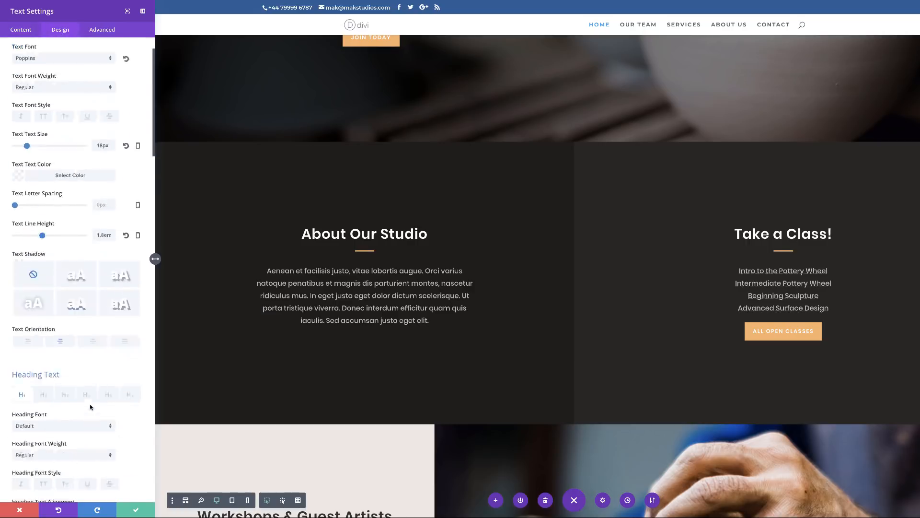
{"action": "scroll", "coordinate": [90, 406], "scroll_direction": "down", "scroll_amount": 2}
{"action": "scroll", "coordinate": [90, 407], "scroll_direction": "up", "scroll_amount": 20}
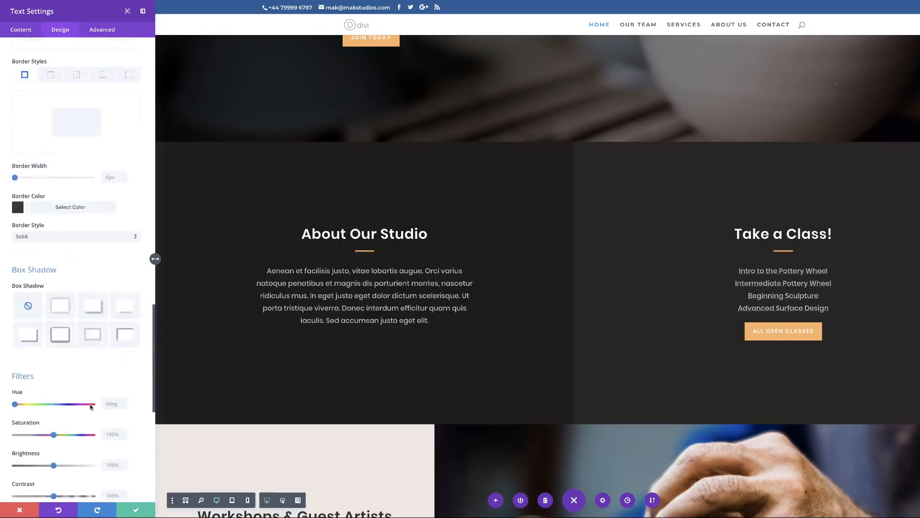
{"action": "scroll", "coordinate": [200, 391], "scroll_direction": "up", "scroll_amount": 5}
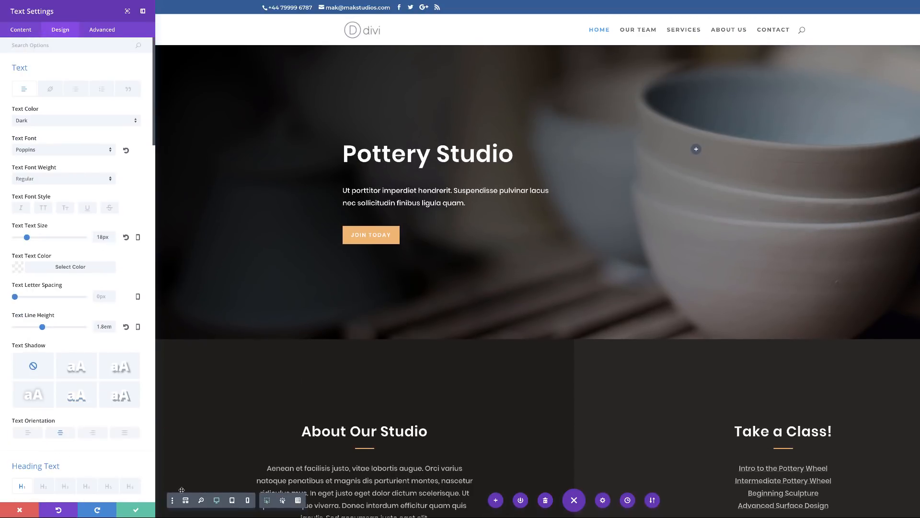
{"action": "left_click", "coordinate": [24, 511]}
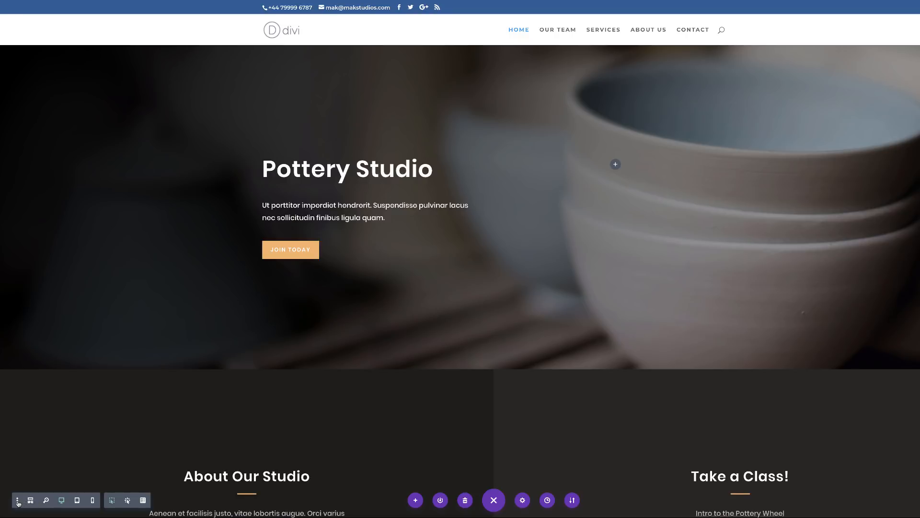
Step: Turn Group Settings Into Closed Toggles on in the builder settings and close them
{"action": "left_click", "coordinate": [18, 501]}
{"action": "scroll", "coordinate": [52, 454], "scroll_direction": "down", "scroll_amount": 1}
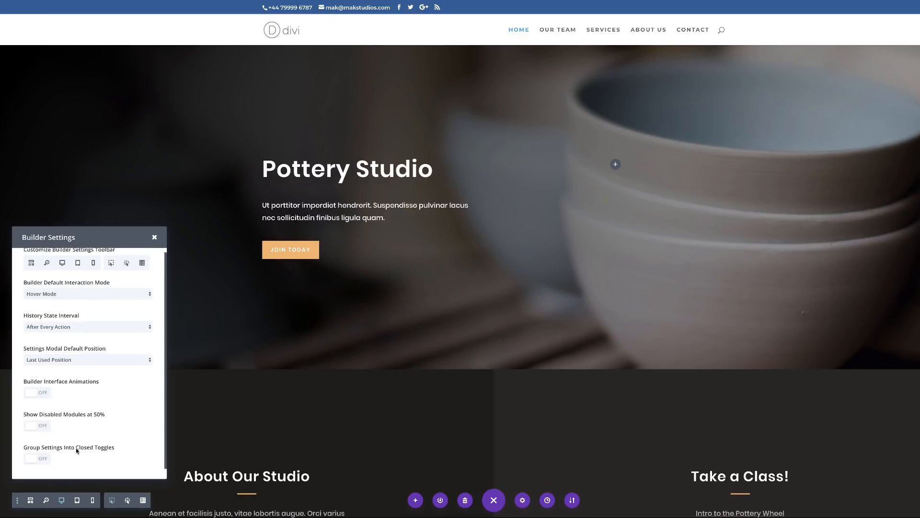
{"action": "left_click", "coordinate": [41, 459]}
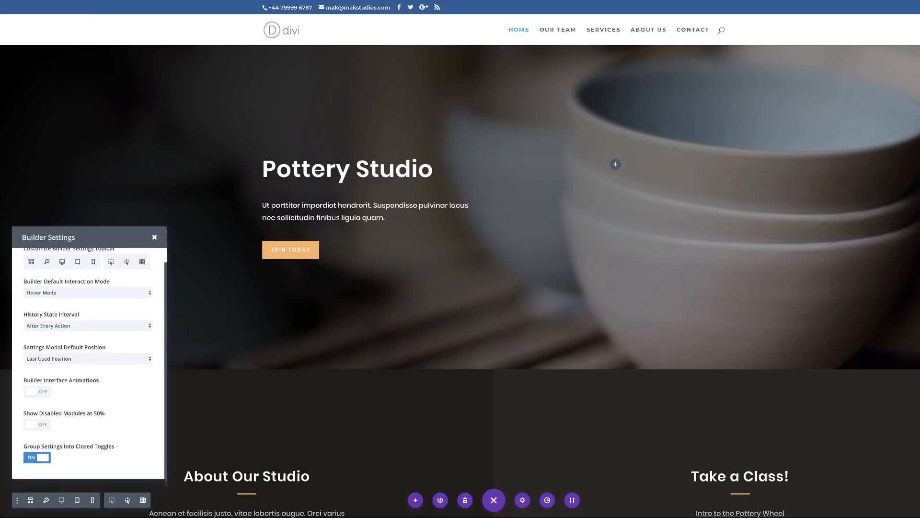
{"action": "left_click", "coordinate": [207, 421]}
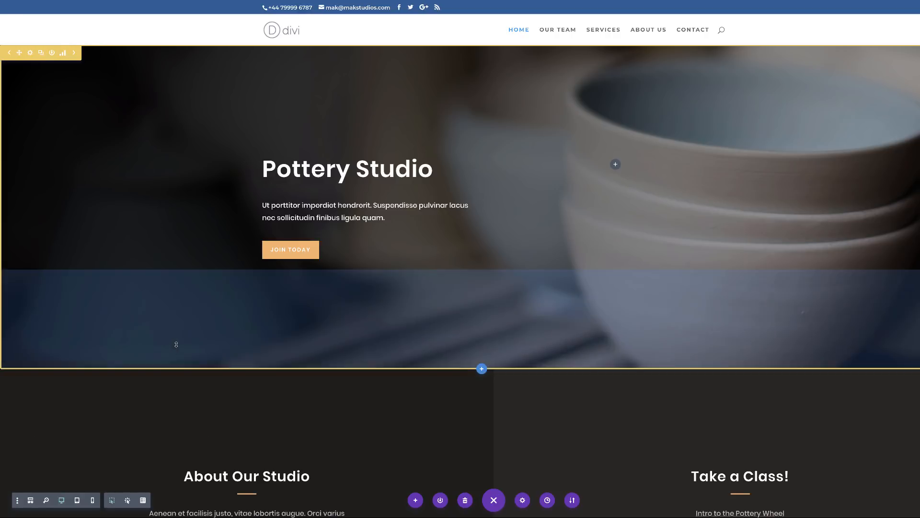
Step: Open the About Our Studio paragraph's design settings and expand the Text option group
{"action": "scroll", "coordinate": [218, 420], "scroll_direction": "down", "scroll_amount": 3}
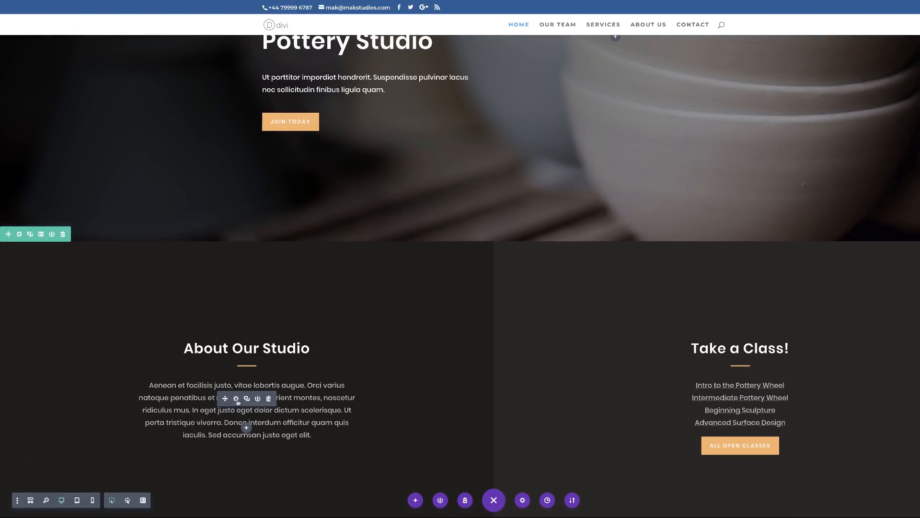
{"action": "left_click", "coordinate": [236, 399]}
{"action": "left_click", "coordinate": [66, 32]}
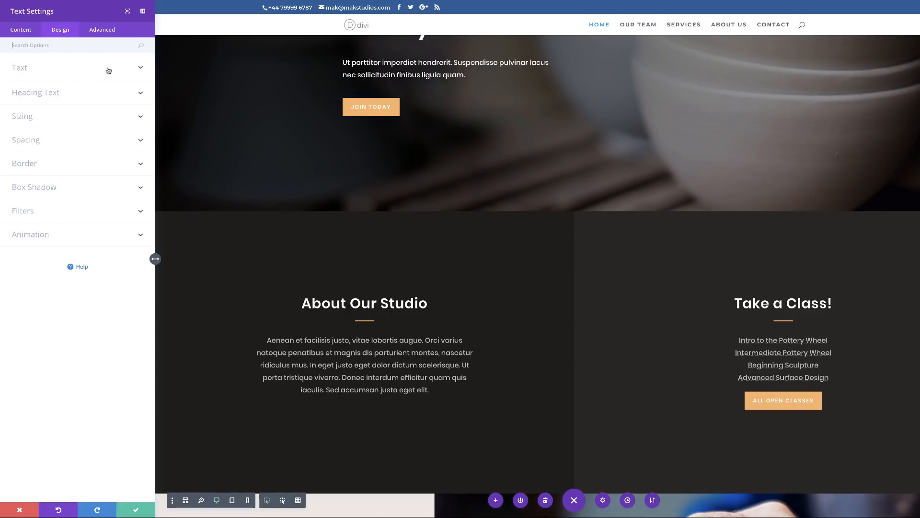
{"action": "left_click", "coordinate": [125, 70]}
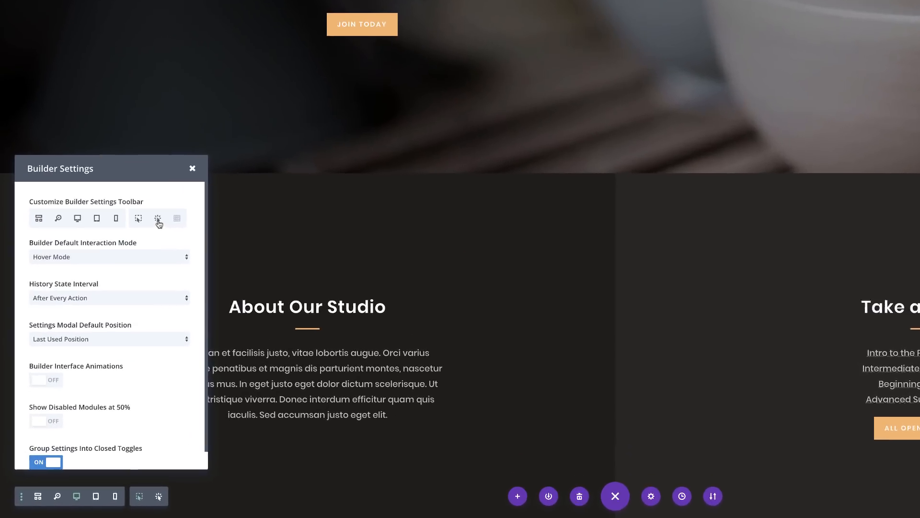
Step: Remove grid mode from the builder settings toolbar, toggle the click and hover modes off and on, and close the settings
{"action": "left_click", "coordinate": [183, 208]}
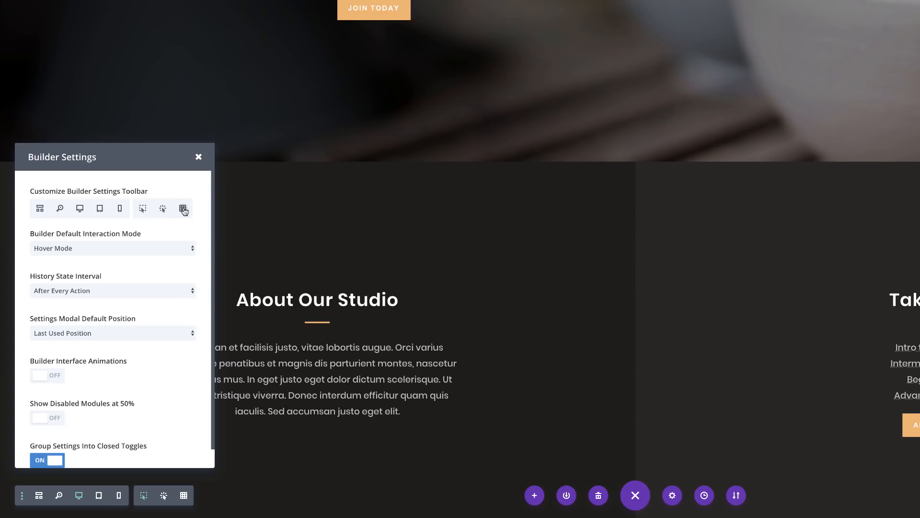
{"action": "left_click", "coordinate": [183, 209]}
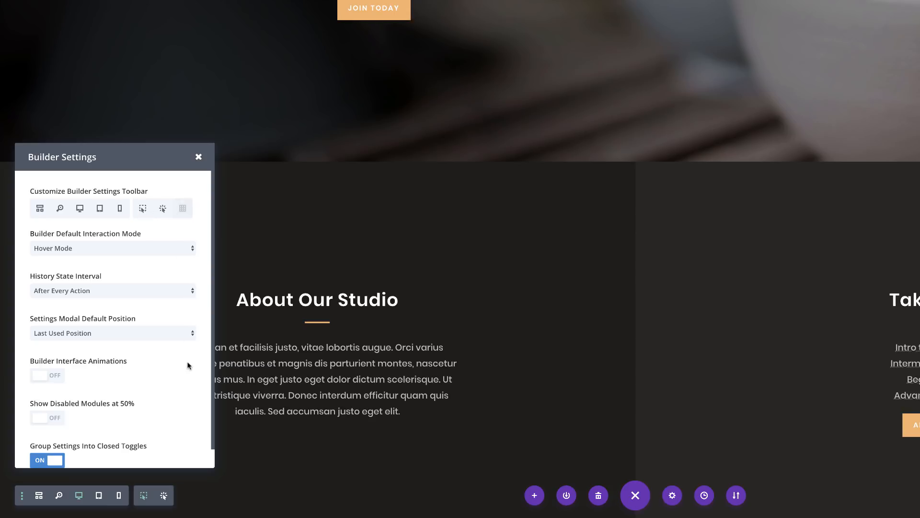
{"action": "left_click", "coordinate": [162, 209]}
{"action": "left_click", "coordinate": [142, 209]}
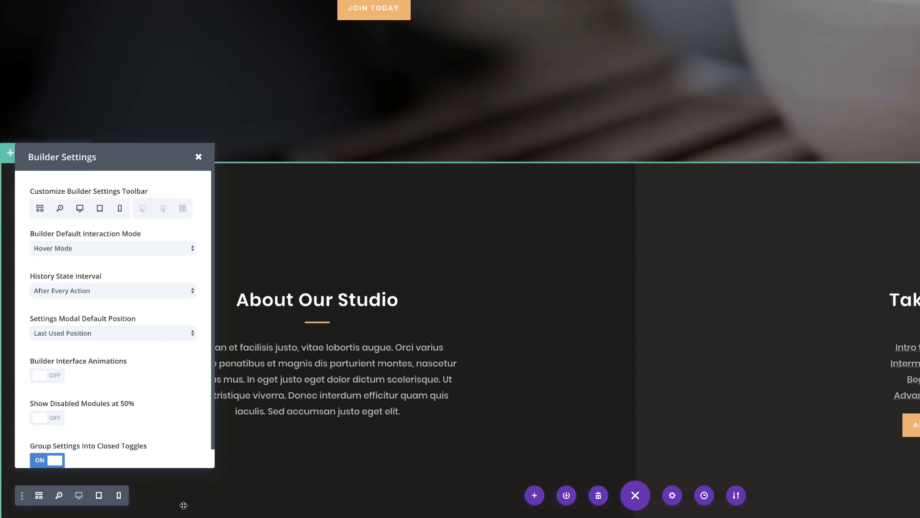
{"action": "left_click", "coordinate": [144, 210]}
{"action": "left_click", "coordinate": [165, 212]}
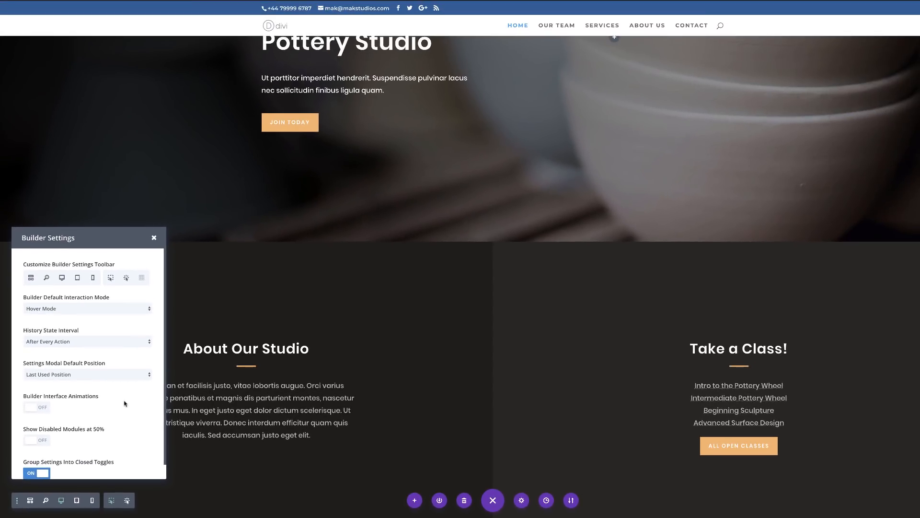
{"action": "left_click", "coordinate": [197, 159]}
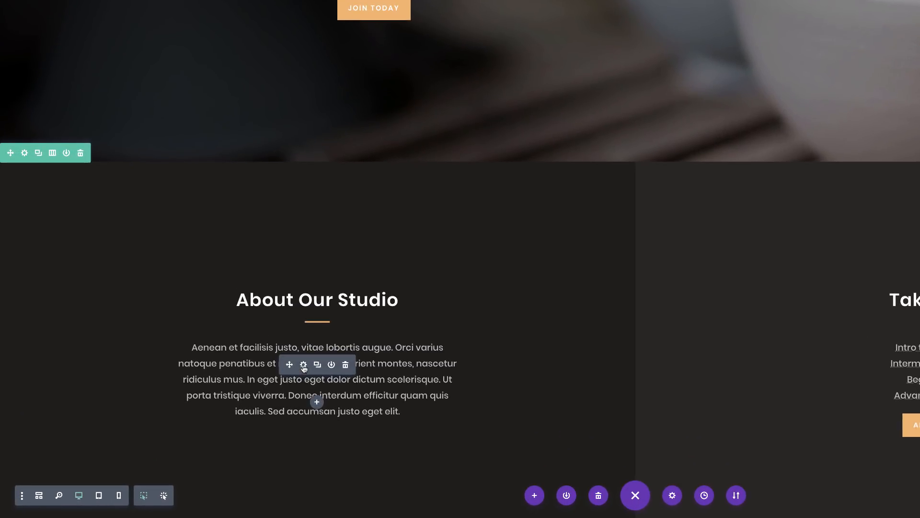
Step: Examine the About Our Studio paragraph's Text design options, including those for link text
{"action": "left_click", "coordinate": [304, 364]}
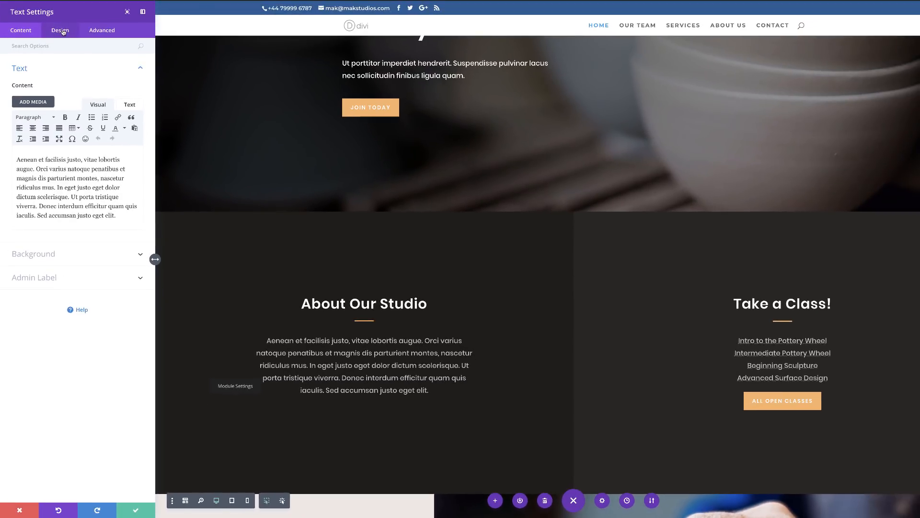
{"action": "left_click", "coordinate": [61, 30]}
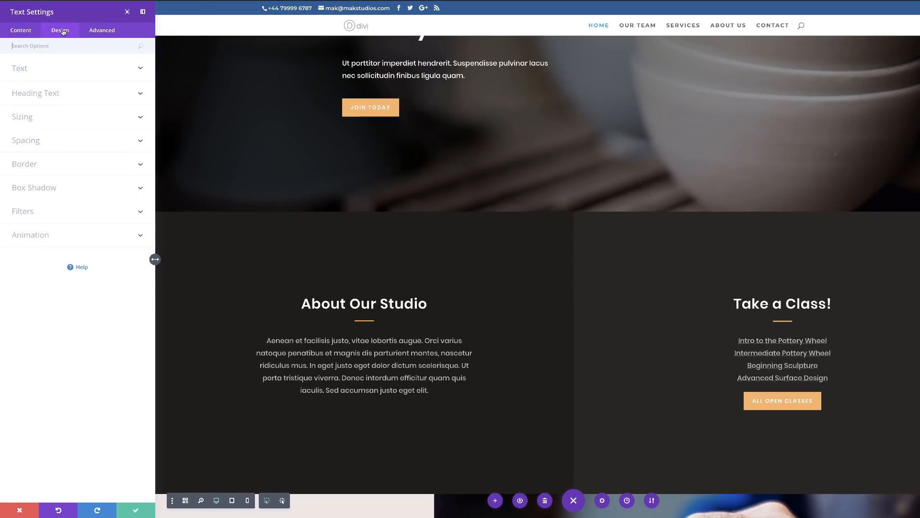
{"action": "left_click", "coordinate": [23, 70]}
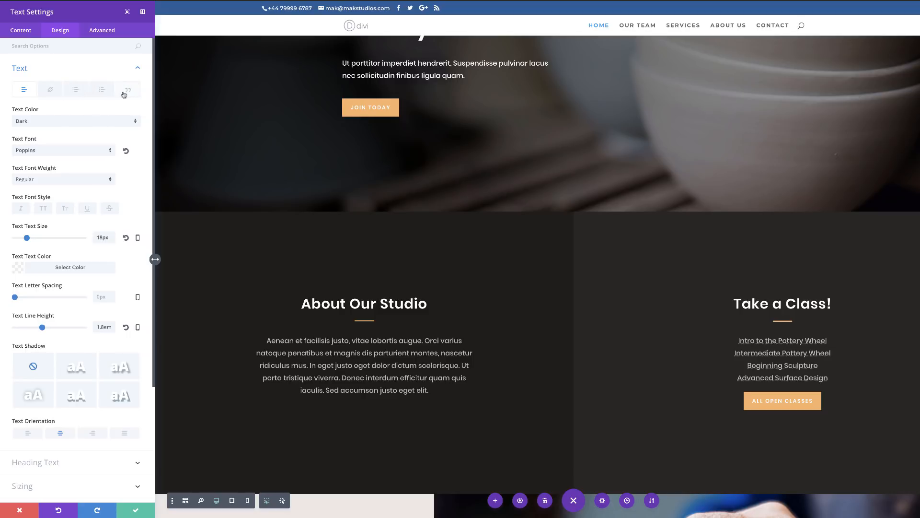
{"action": "left_click", "coordinate": [49, 92]}
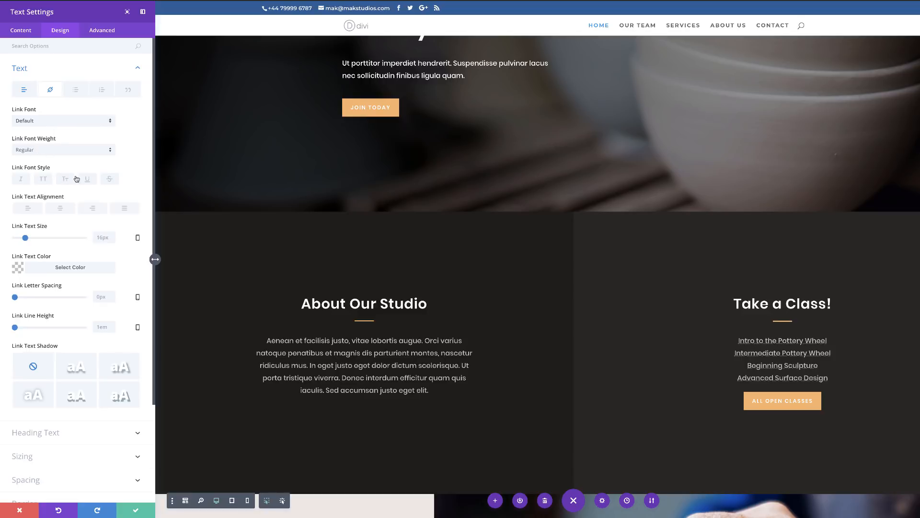
Step: Insert a link on the words "Aenean et facilisis" in the paragraph's content
{"action": "left_click", "coordinate": [22, 30]}
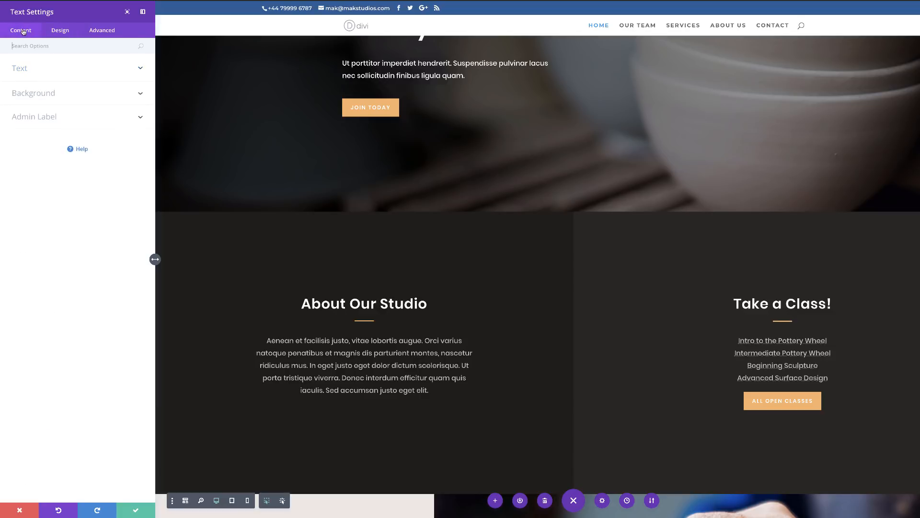
{"action": "left_click", "coordinate": [38, 73]}
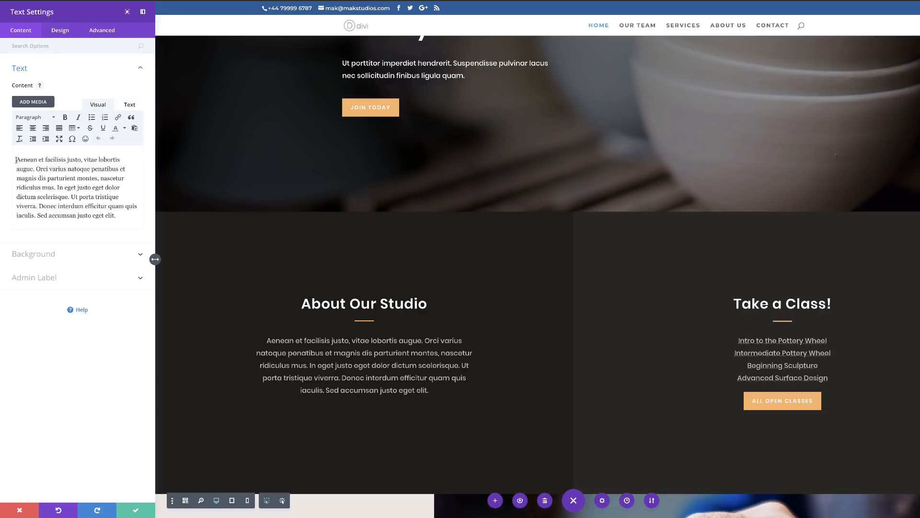
{"action": "left_click_drag", "start_coordinate": [15, 159], "coordinate": [65, 159]}
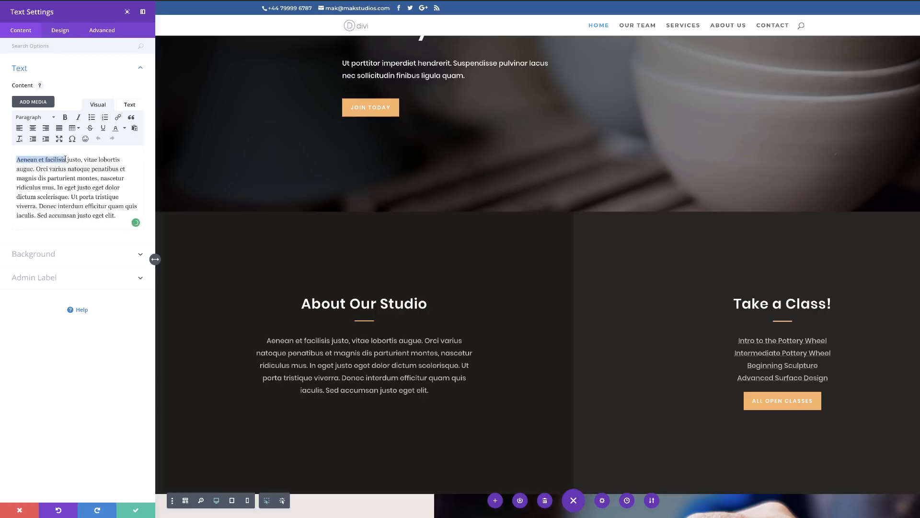
{"action": "left_click", "coordinate": [116, 117]}
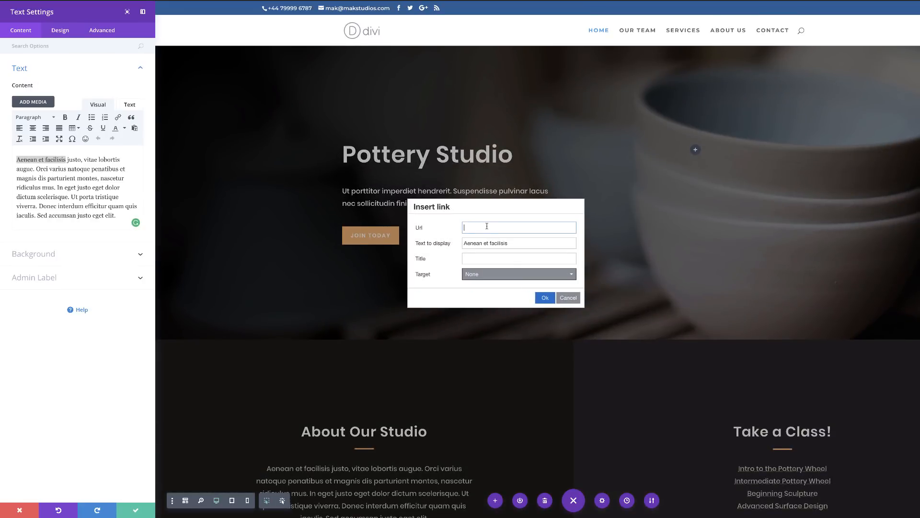
{"action": "left_click", "coordinate": [545, 297]}
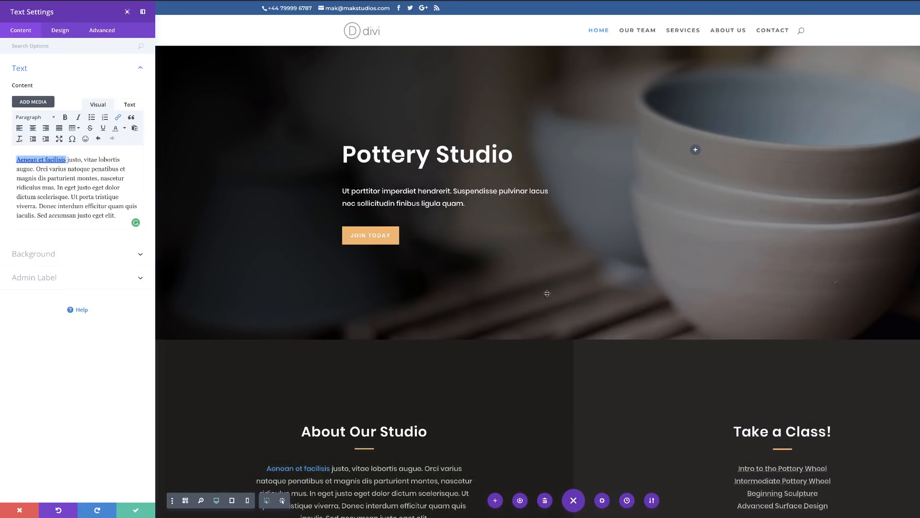
Step: Set the link text size to 19px in the About Our Studio paragraph's Text design options
{"action": "left_click", "coordinate": [60, 30]}
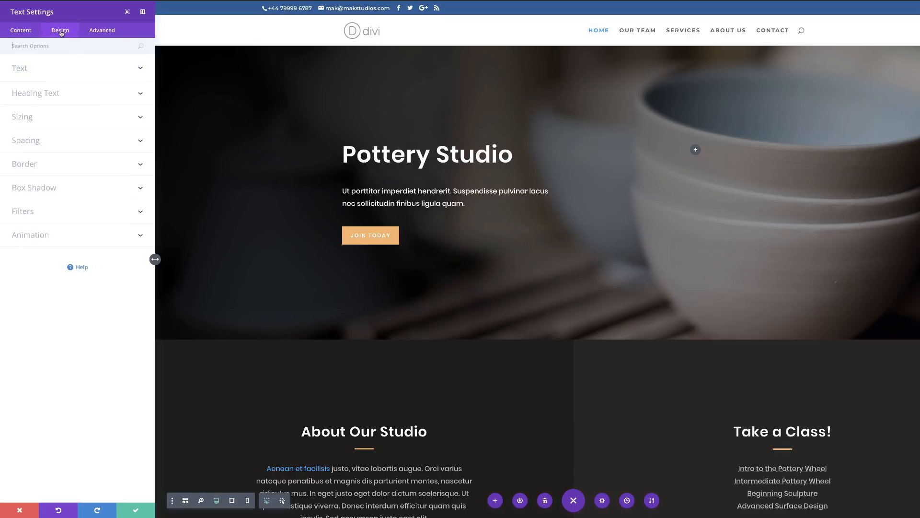
{"action": "left_click", "coordinate": [34, 72]}
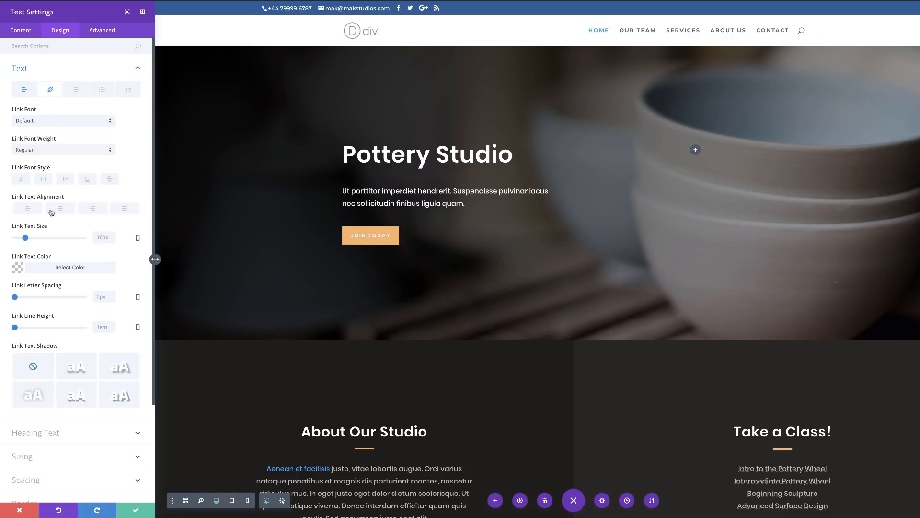
{"action": "scroll", "coordinate": [246, 354], "scroll_direction": "down", "scroll_amount": 3}
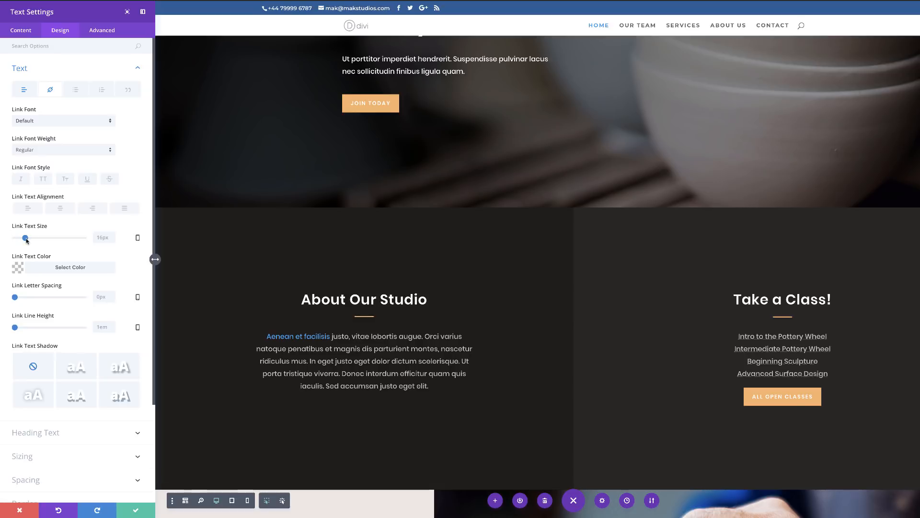
{"action": "left_click_drag", "start_coordinate": [27, 240], "coordinate": [27, 238]}
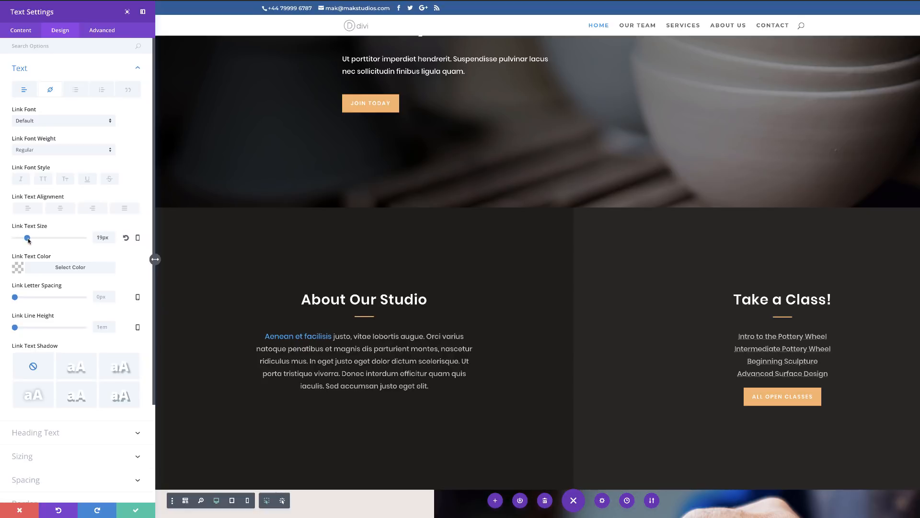
Step: Set the link font weight to Bold and its font style to uppercase
{"action": "left_click", "coordinate": [58, 151]}
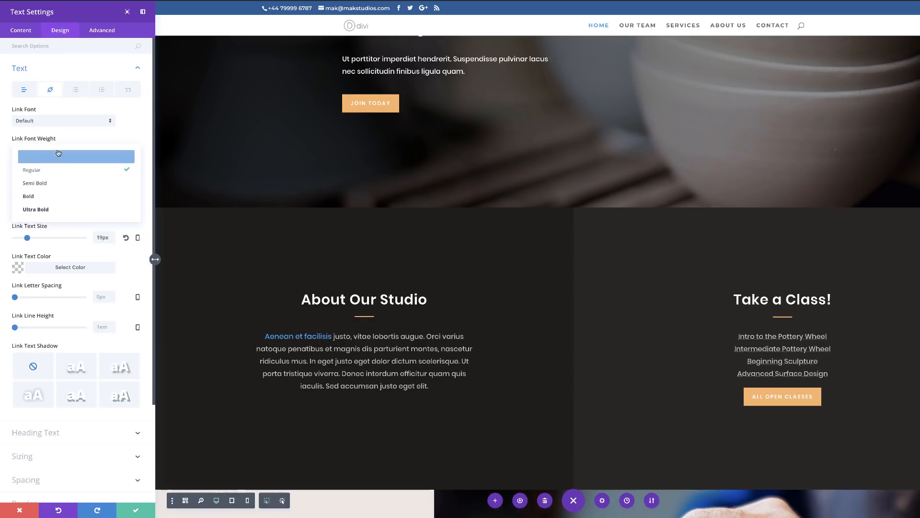
{"action": "left_click", "coordinate": [43, 196]}
{"action": "left_click", "coordinate": [43, 179]}
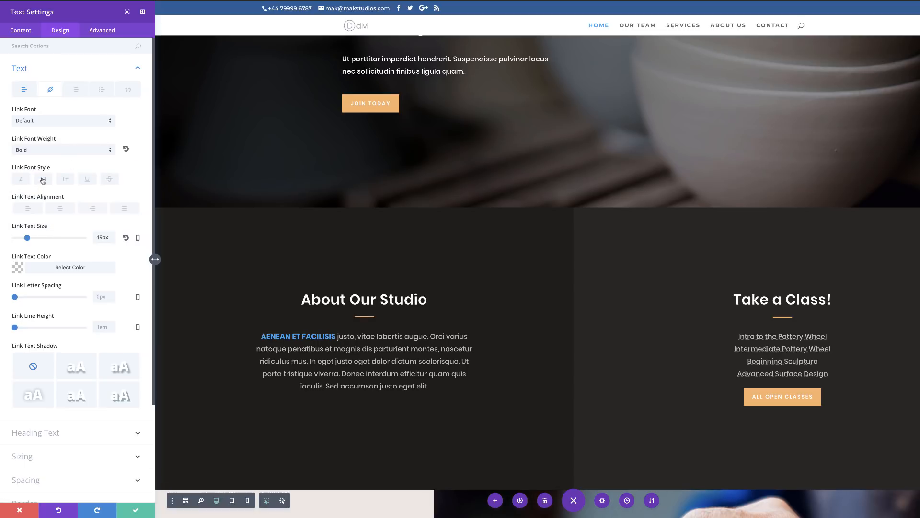
{"action": "scroll", "coordinate": [96, 247], "scroll_direction": "down", "scroll_amount": 2}
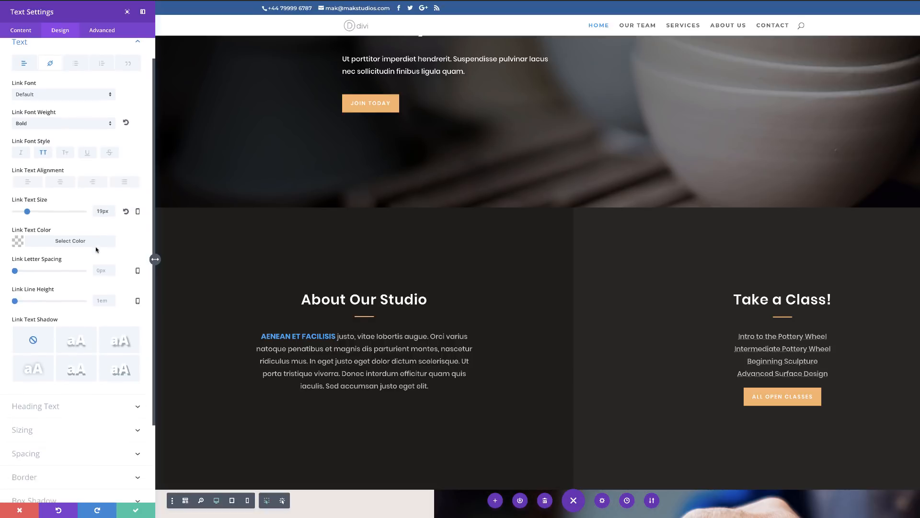
{"action": "scroll", "coordinate": [114, 250], "scroll_direction": "up", "scroll_amount": 2}
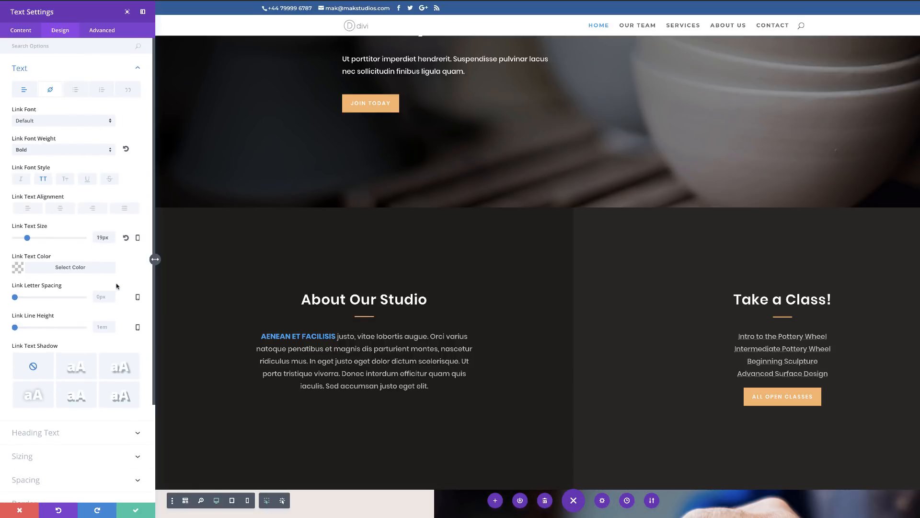
Step: Split the paragraph's content so "Orci varius natoque", "penatibus et magnis" and "dis parturient montes" each stand on their own line, without the comma after "montes"
{"action": "left_click", "coordinate": [76, 91]}
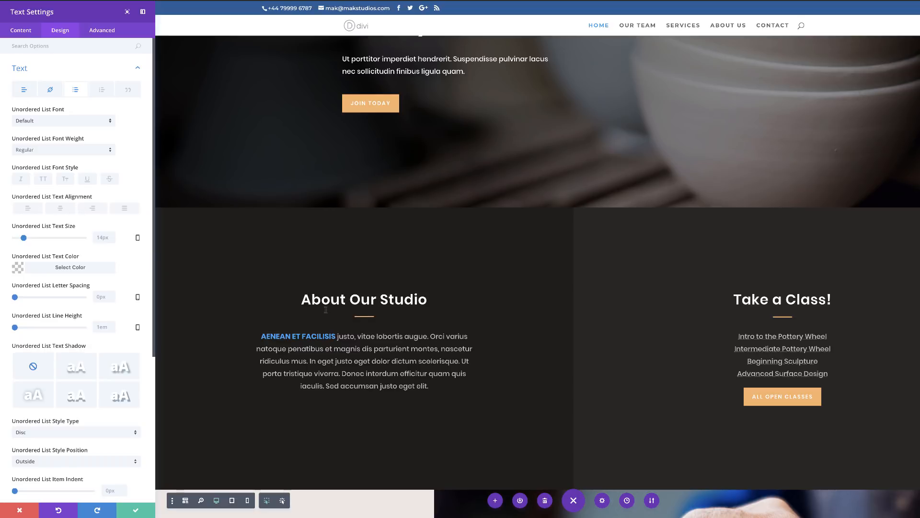
{"action": "left_click", "coordinate": [22, 32]}
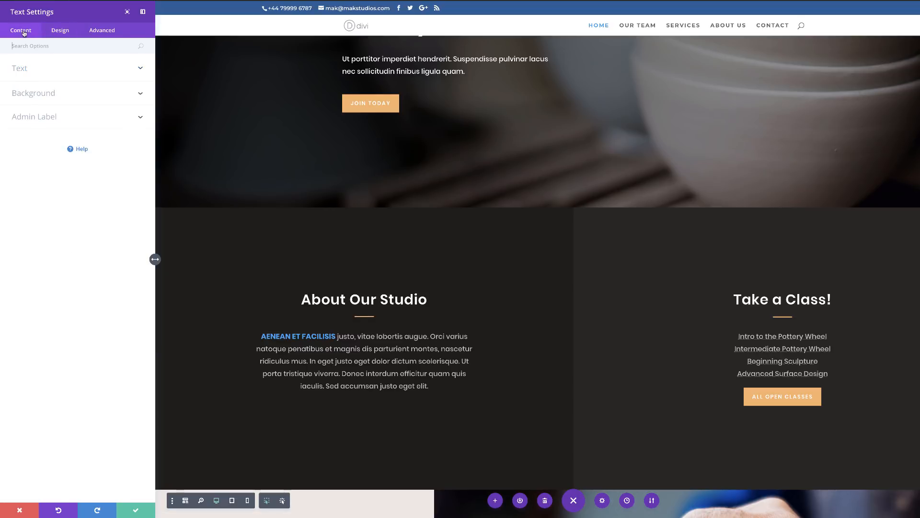
{"action": "left_click", "coordinate": [23, 71]}
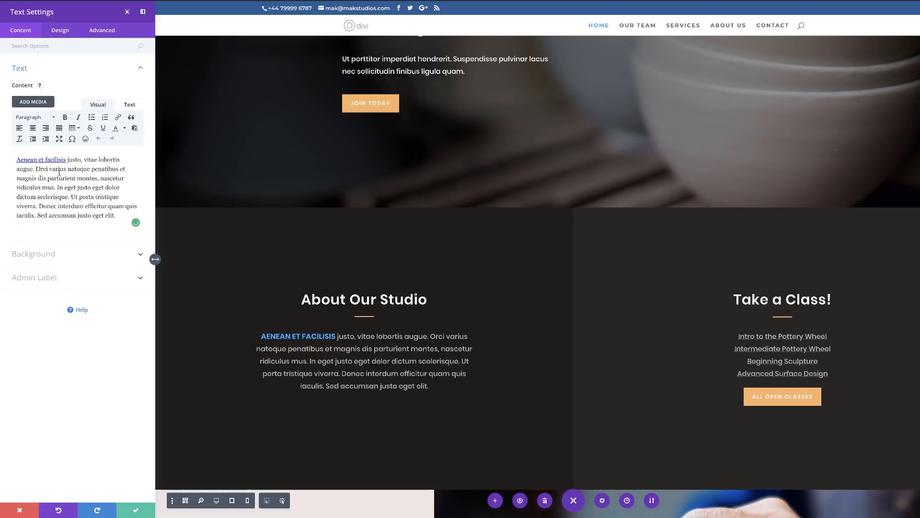
{"action": "key", "text": "Return"}
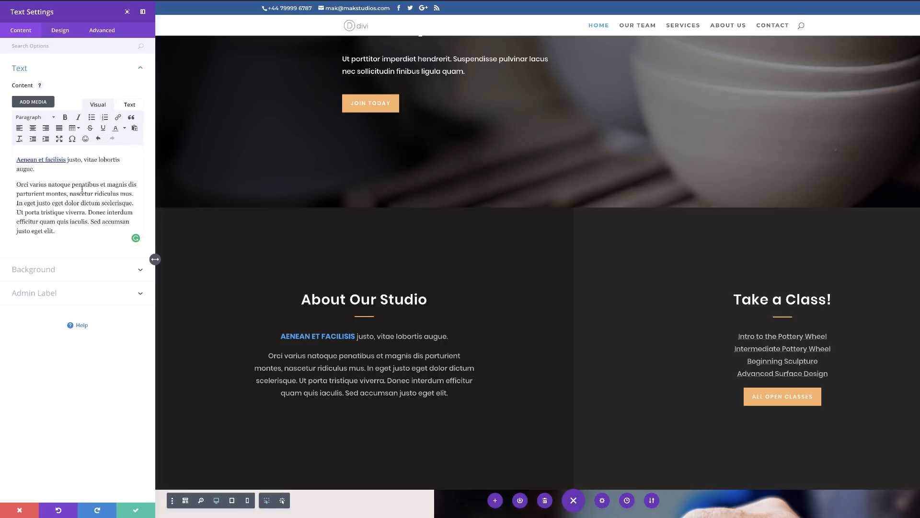
{"action": "key", "text": "Return"}
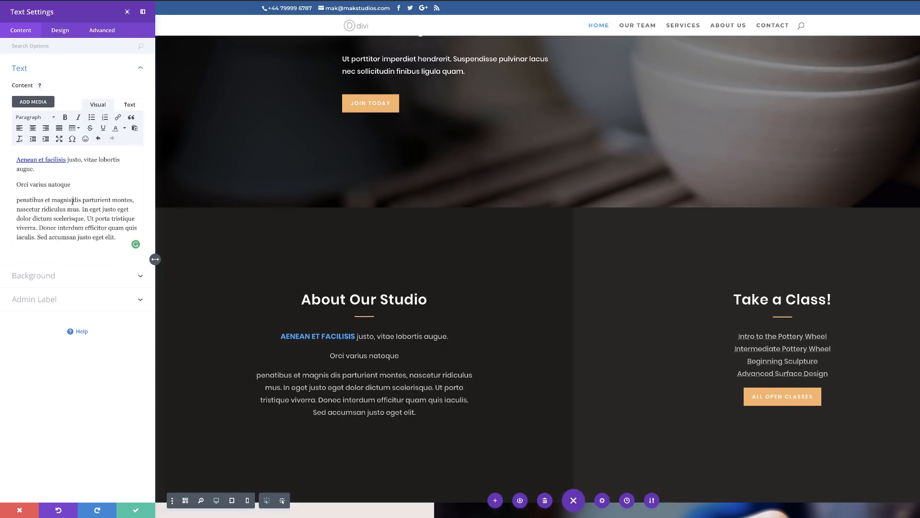
{"action": "key", "text": "Return"}
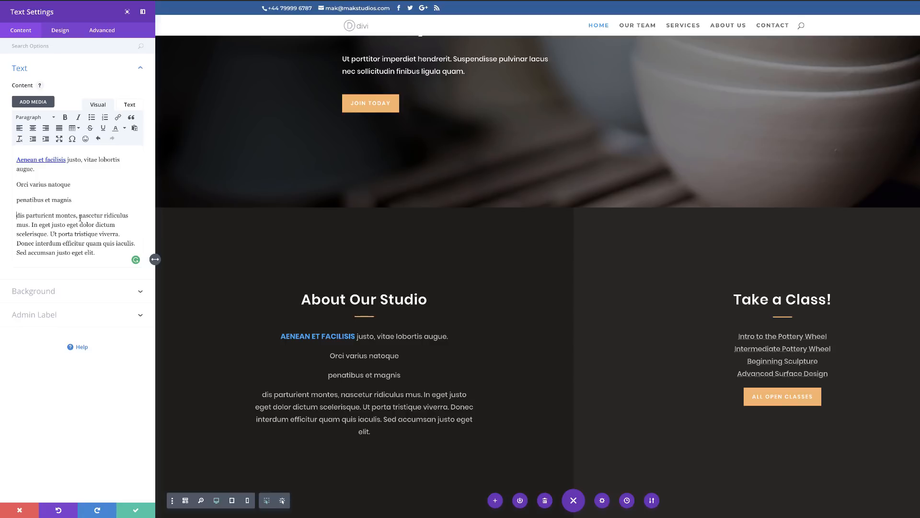
{"action": "key", "text": "BackSpace"}
{"action": "key", "text": "Return"}
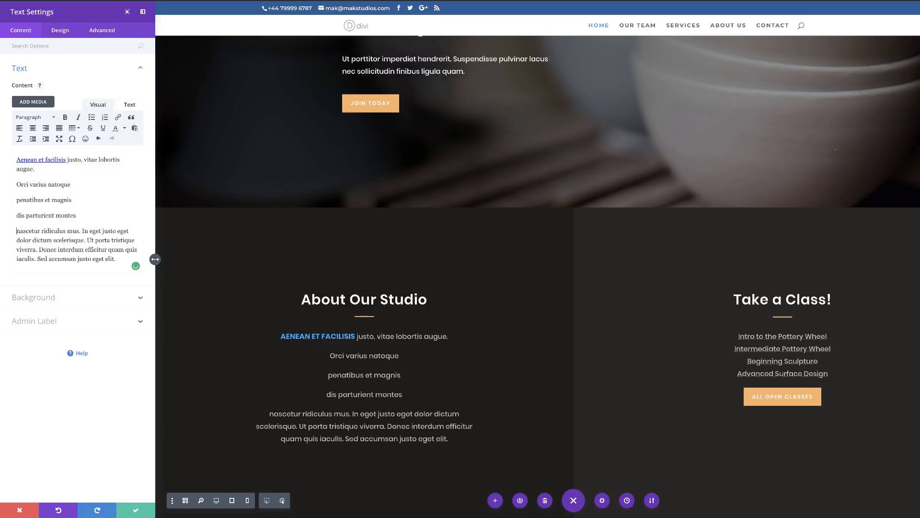
Step: Turn the lines from "Orci varius natoque" onward into a bulleted list
{"action": "left_click_drag", "start_coordinate": [17, 185], "coordinate": [64, 220]}
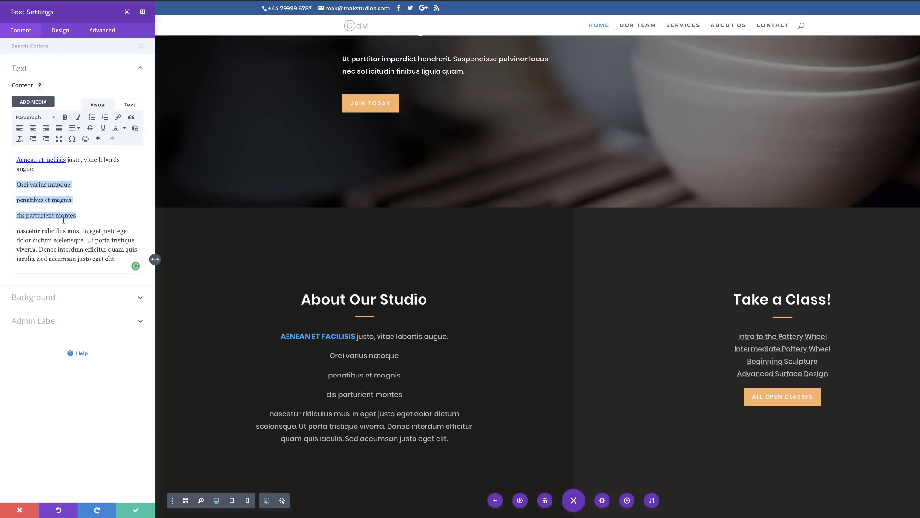
{"action": "left_click", "coordinate": [92, 118]}
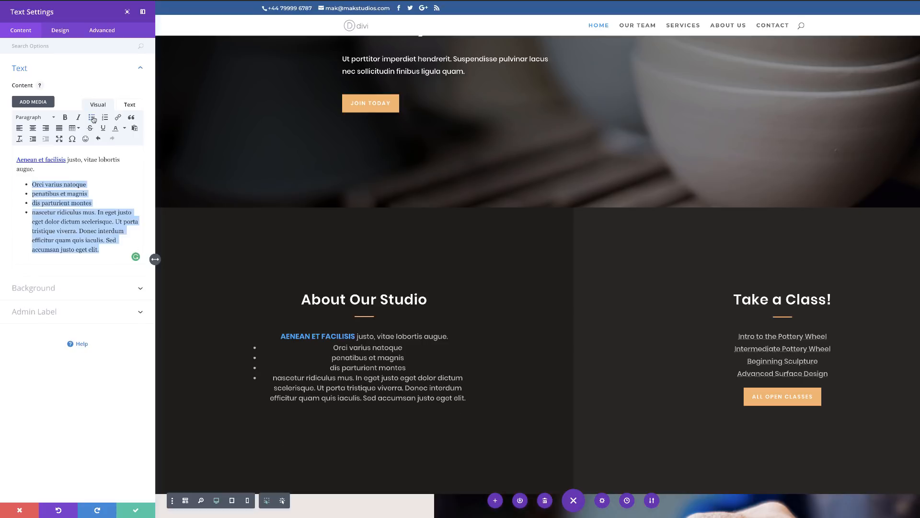
{"action": "left_click", "coordinate": [20, 238]}
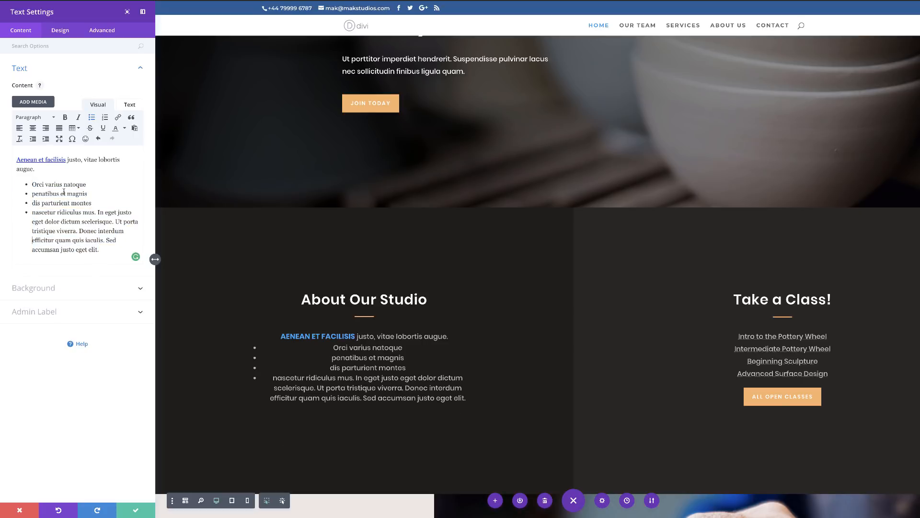
Step: Set the unordered list text size to 20px and align the list text left in the Text design options
{"action": "left_click", "coordinate": [62, 31]}
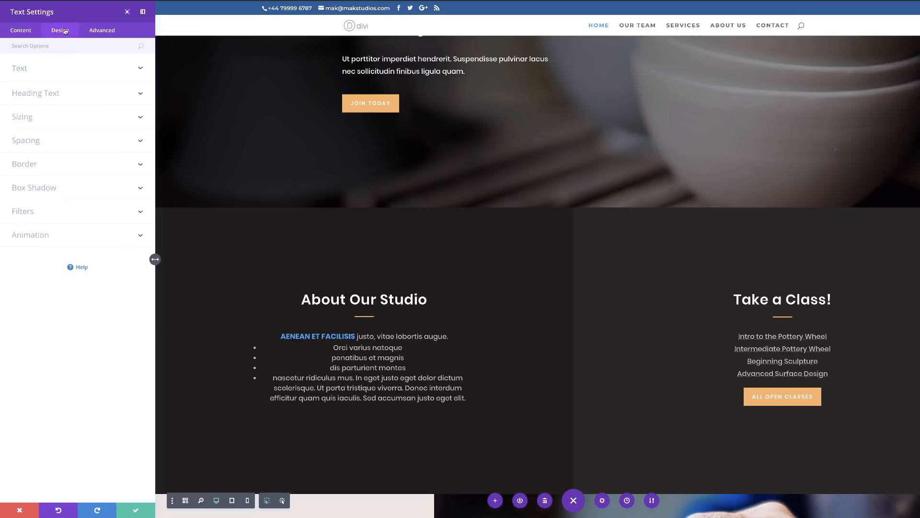
{"action": "left_click", "coordinate": [41, 67]}
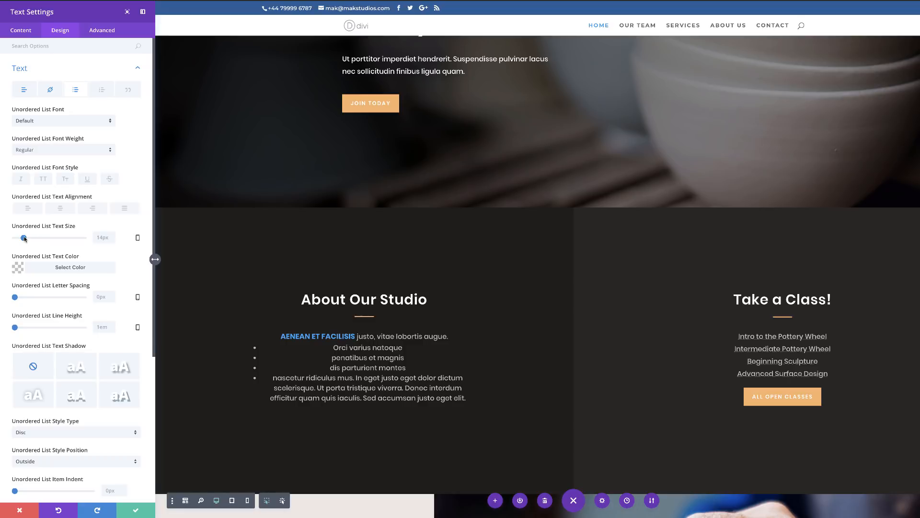
{"action": "mouse_move", "coordinate": [25, 238]}
{"action": "left_mouse_down"}
{"action": "mouse_move", "coordinate": [46, 240]}
{"action": "mouse_move", "coordinate": [28, 239]}
{"action": "left_mouse_up"}
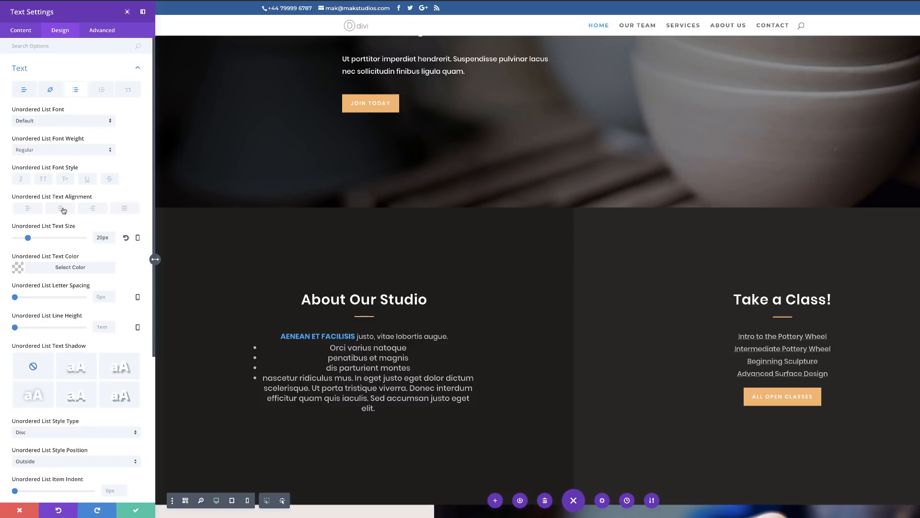
{"action": "left_click", "coordinate": [32, 210]}
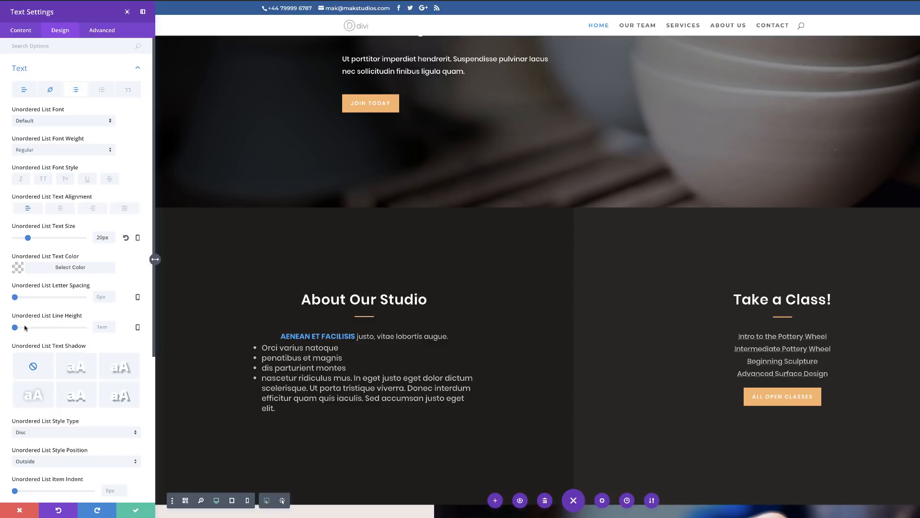
{"action": "scroll", "coordinate": [74, 341], "scroll_direction": "down", "scroll_amount": 1}
{"action": "scroll", "coordinate": [74, 341], "scroll_direction": "down", "scroll_amount": 1}
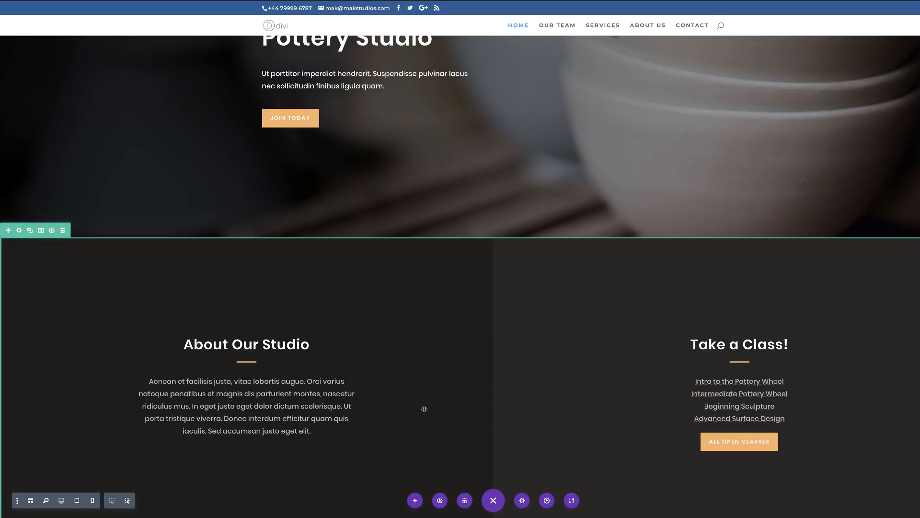
Step: Open the About Our Studio paragraph's settings and break "Aenean et facilisis" and "justo, vitae lobortis augue." onto separate lines
{"action": "mouse_move", "coordinate": [237, 396]}
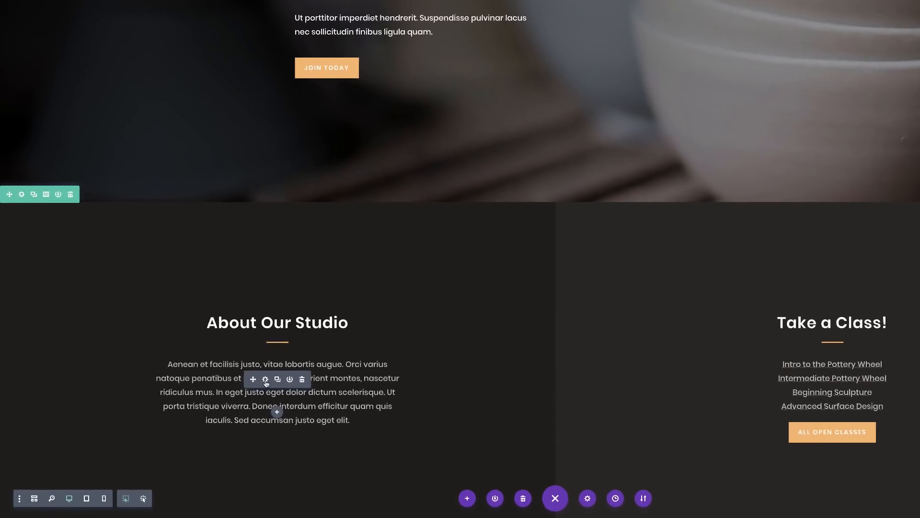
{"action": "left_click", "coordinate": [265, 379]}
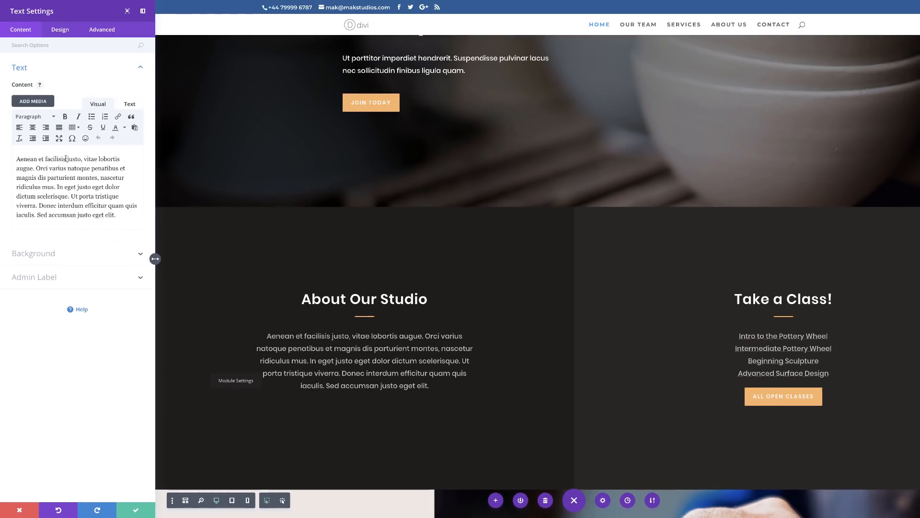
{"action": "left_click", "coordinate": [67, 159]}
{"action": "key", "text": "Return"}
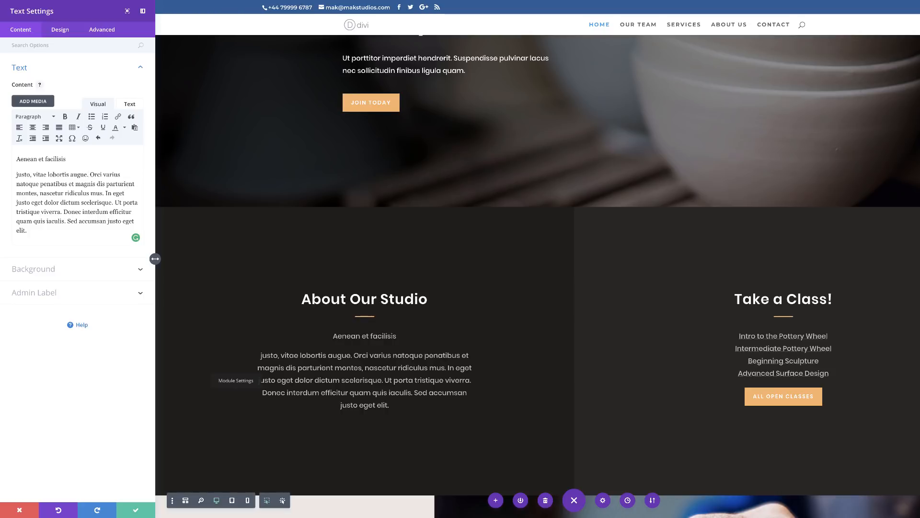
{"action": "key", "text": "Return"}
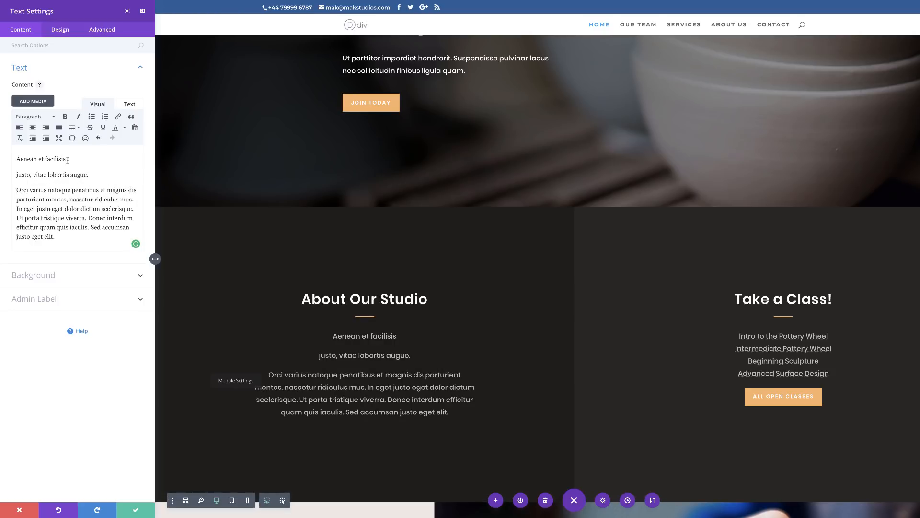
Step: Format the line "Aenean et facilisis" as Heading 1
{"action": "left_click_drag", "start_coordinate": [68, 160], "coordinate": [14, 154]}
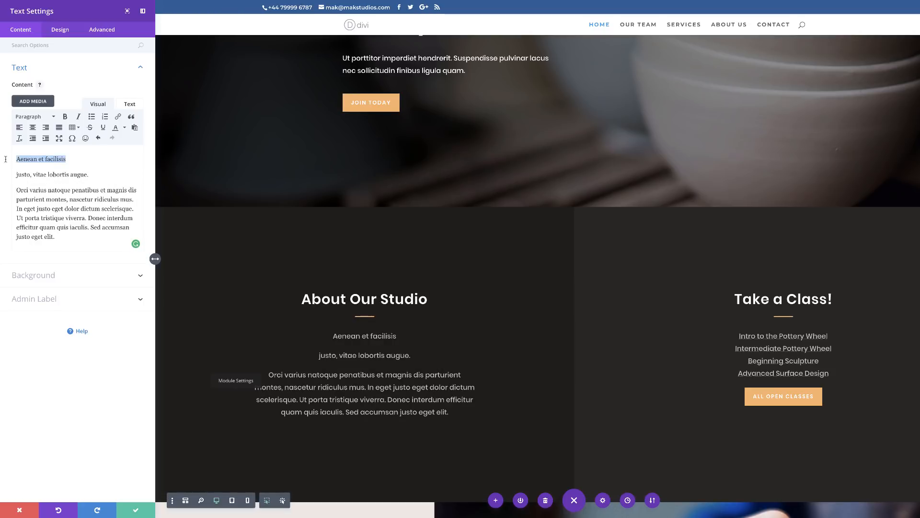
{"action": "left_click", "coordinate": [51, 118]}
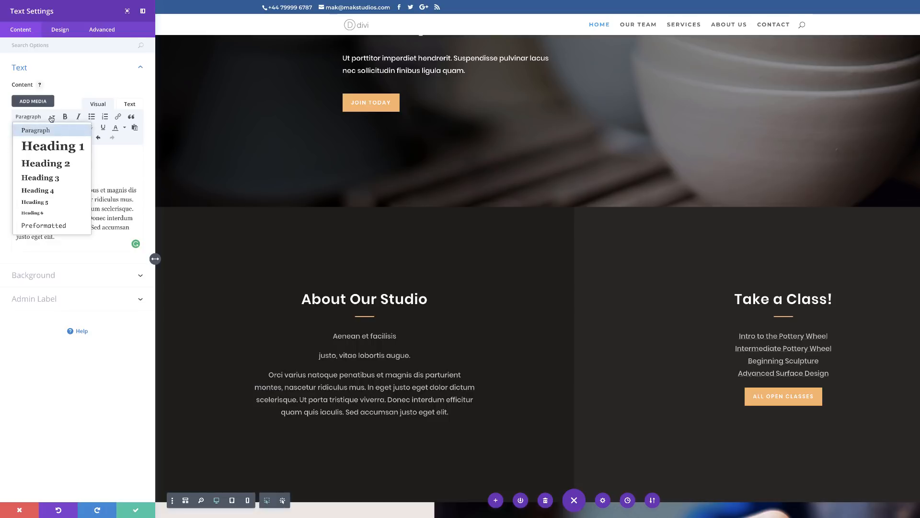
{"action": "left_click", "coordinate": [55, 148]}
Step: Capitalize "Justo" in the second line and format that line as Heading 2
{"action": "left_click_drag", "start_coordinate": [89, 188], "coordinate": [13, 189]}
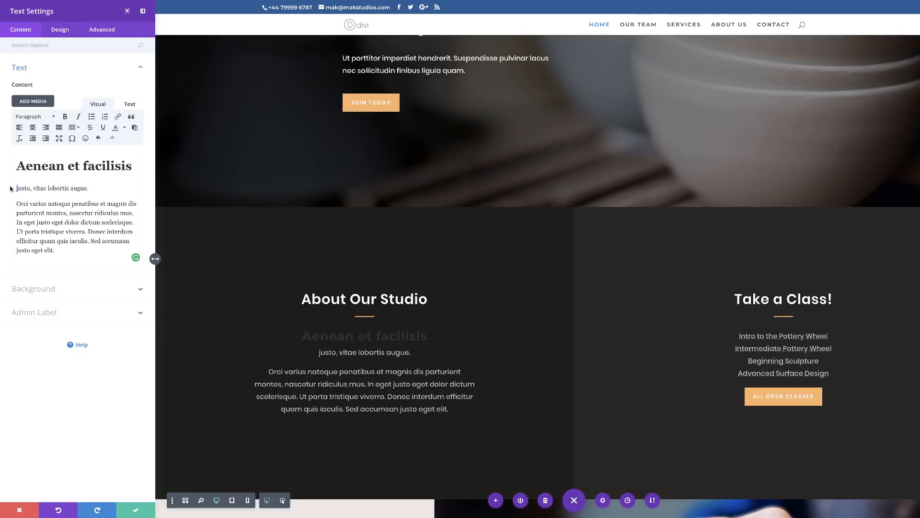
{"action": "type", "text": "J"}
{"action": "left_click_drag", "start_coordinate": [95, 188], "coordinate": [10, 189]}
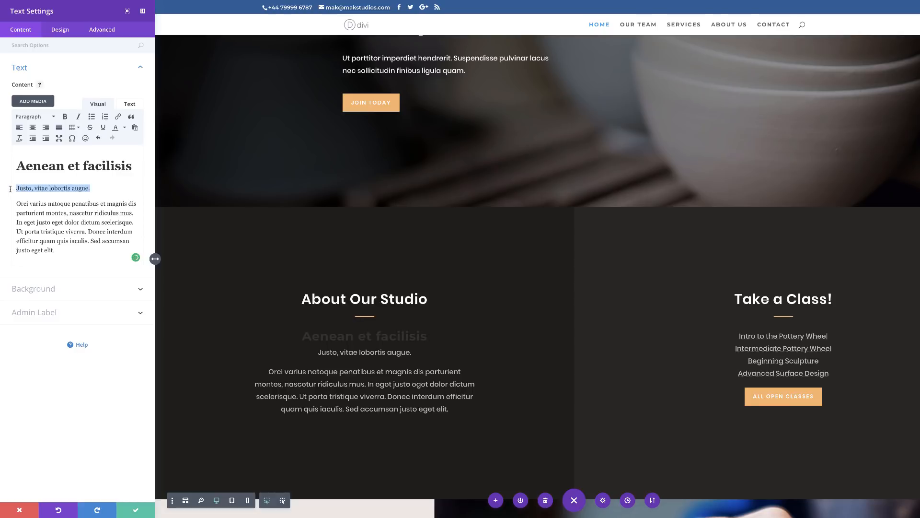
{"action": "left_click", "coordinate": [43, 117]}
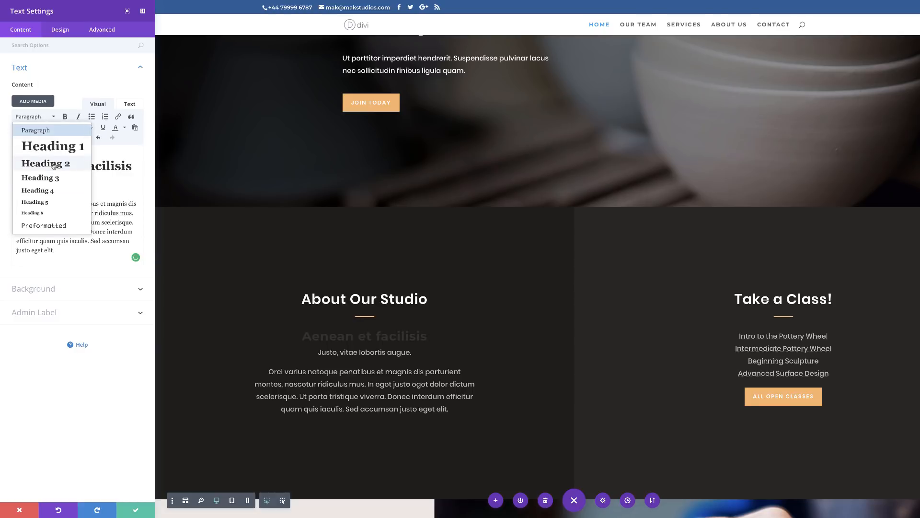
{"action": "left_click", "coordinate": [53, 164]}
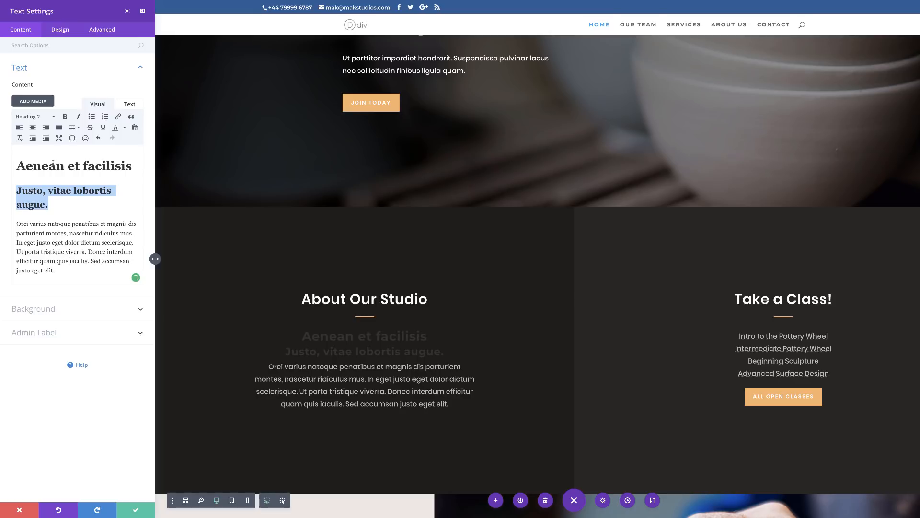
Step: Put "Orci varius natoque penatibus" on its own line and start the following paragraph with a capitalized "Et"
{"action": "left_click", "coordinate": [97, 224]}
{"action": "key", "text": "Return"}
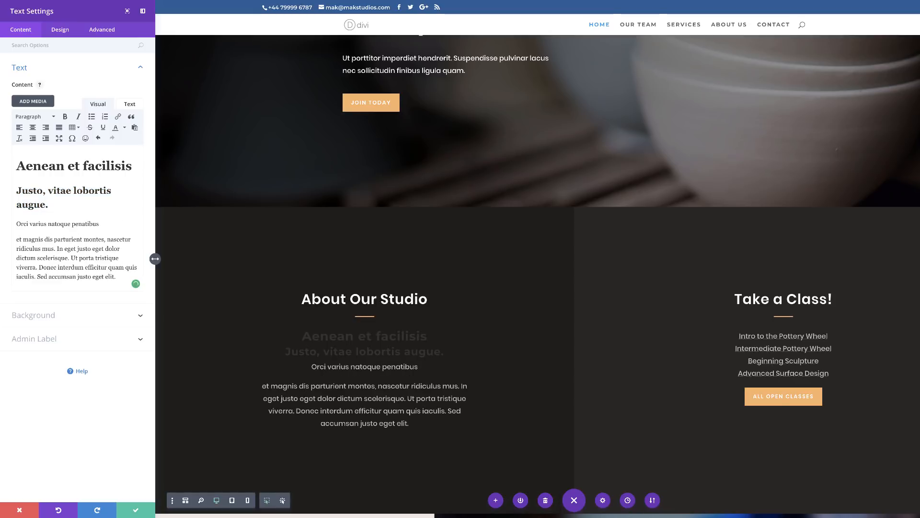
{"action": "key", "text": "Delete"}
{"action": "type", "text": "E"}
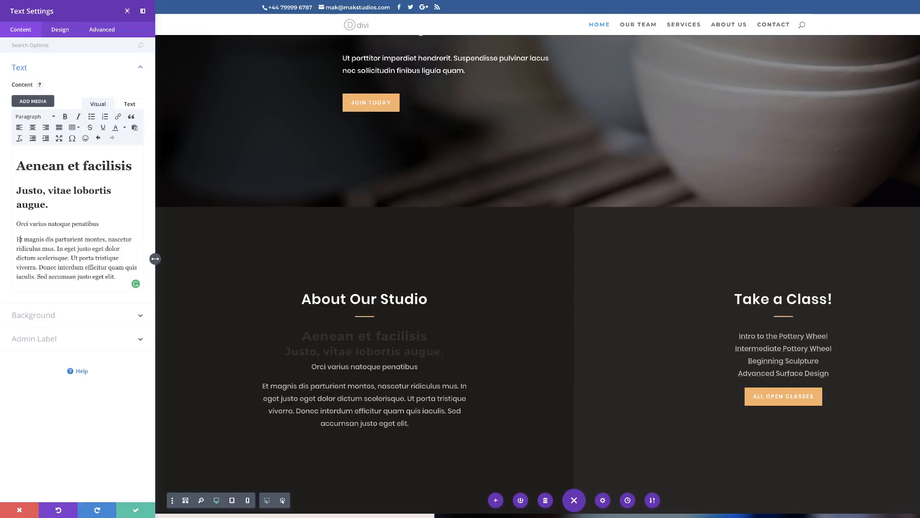
Step: Format the line "Orci varius natoque penatibus" as Heading 3
{"action": "left_click_drag", "start_coordinate": [97, 224], "coordinate": [12, 223]}
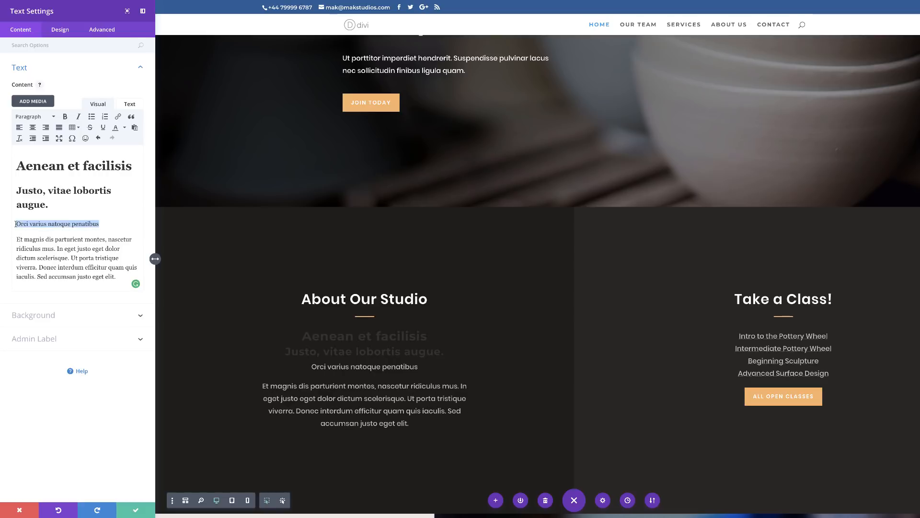
{"action": "left_click", "coordinate": [40, 117]}
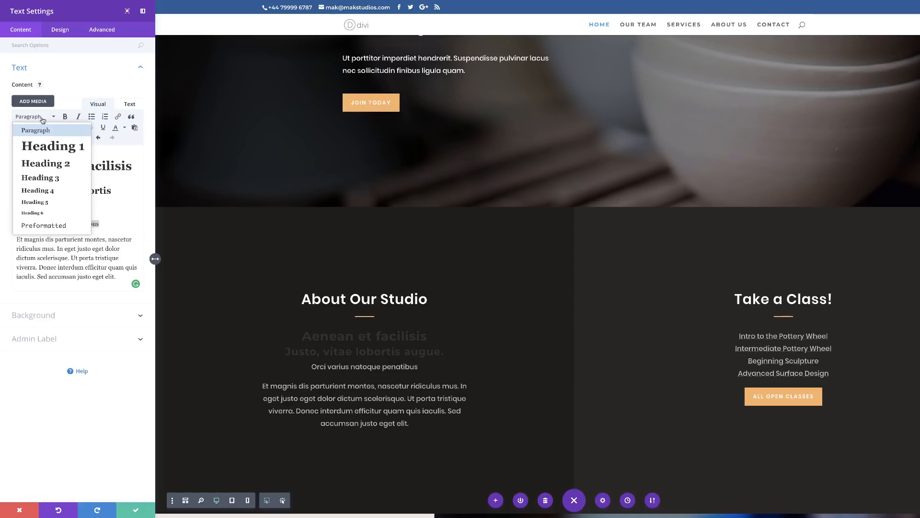
{"action": "left_click", "coordinate": [53, 179]}
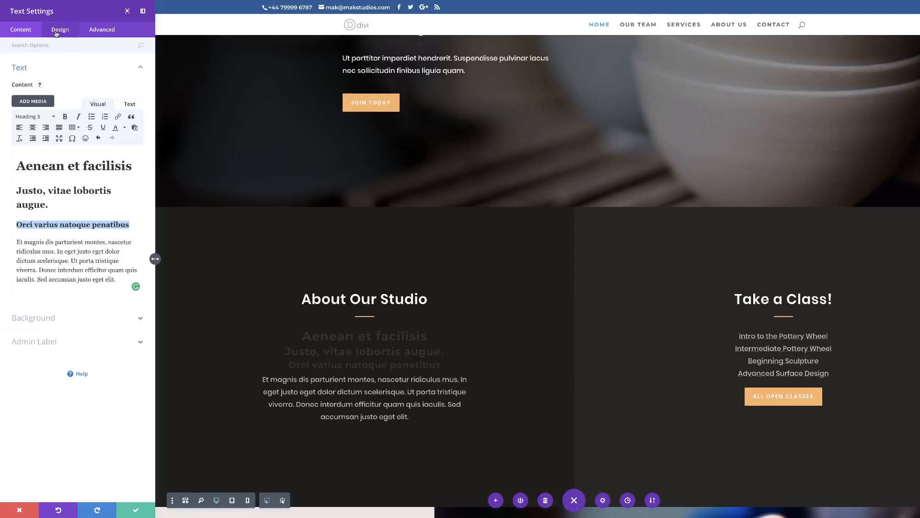
Step: Set the text module's Heading 1 text color to orange #e09900
{"action": "left_click", "coordinate": [56, 32]}
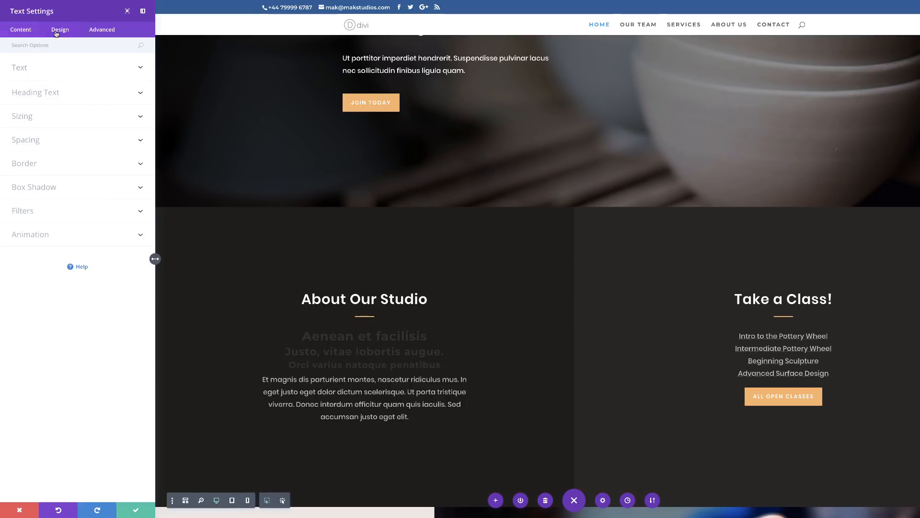
{"action": "left_click", "coordinate": [56, 94]}
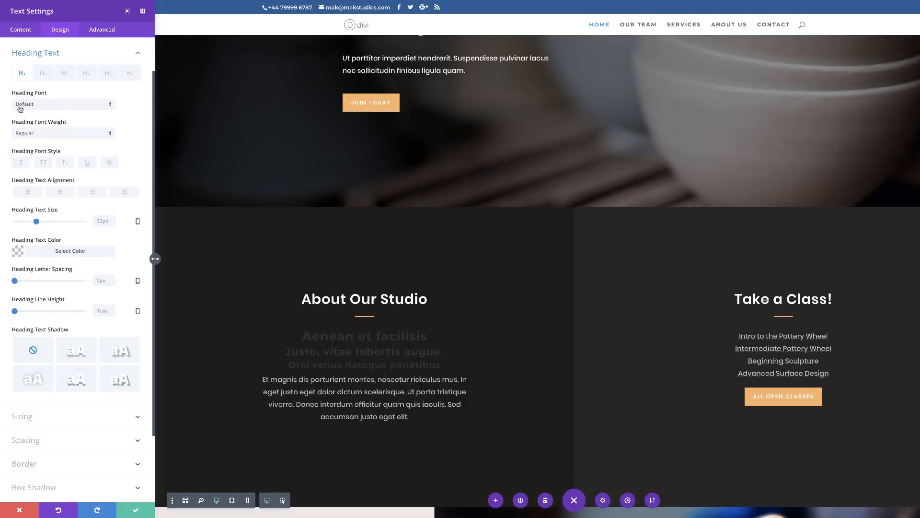
{"action": "left_click", "coordinate": [18, 250]}
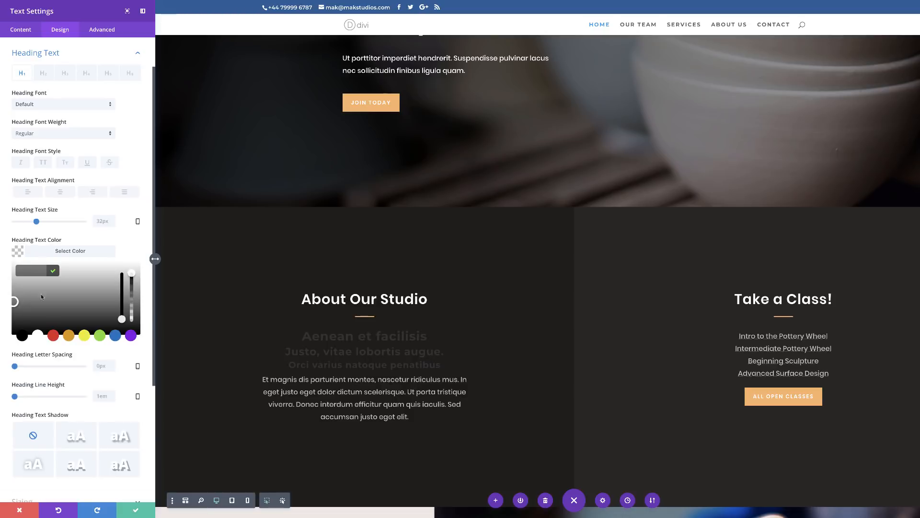
{"action": "left_click", "coordinate": [68, 336]}
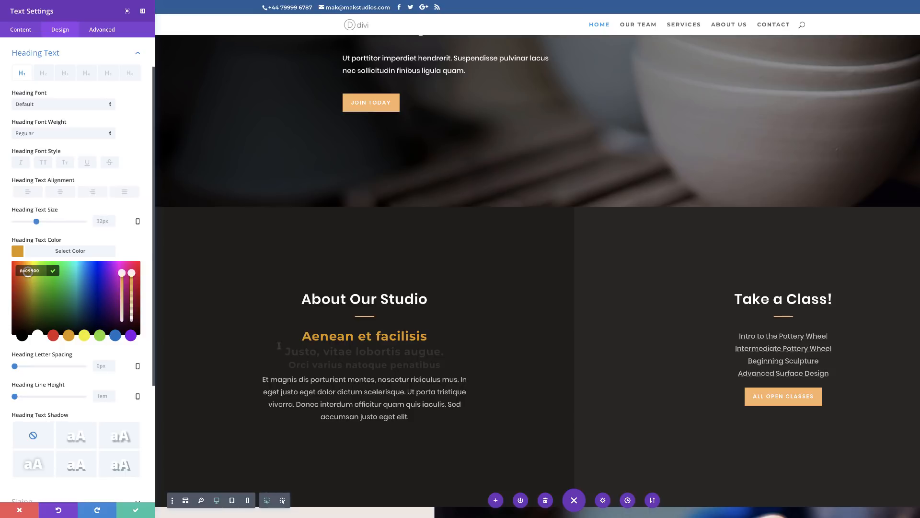
Step: Set the text module's Heading 2 text color to purple #8300e9
{"action": "left_click", "coordinate": [43, 76]}
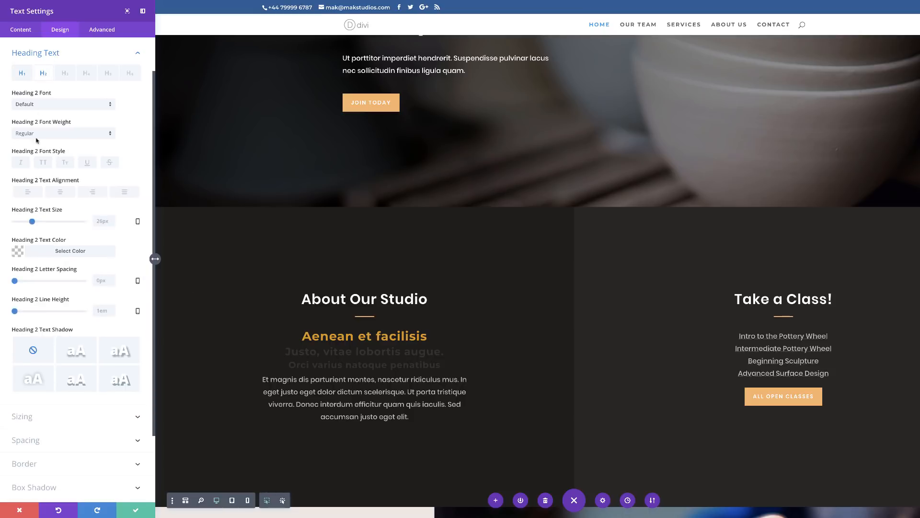
{"action": "left_click", "coordinate": [19, 252]}
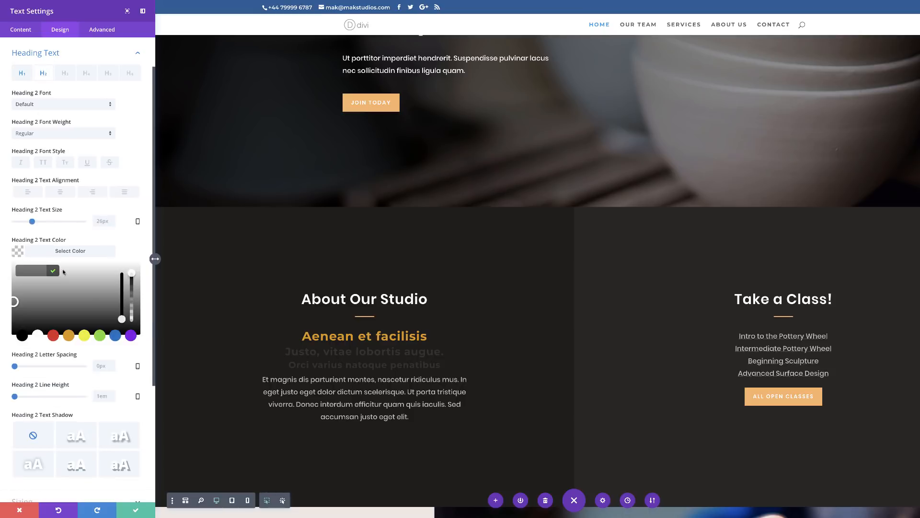
{"action": "left_click", "coordinate": [131, 336]}
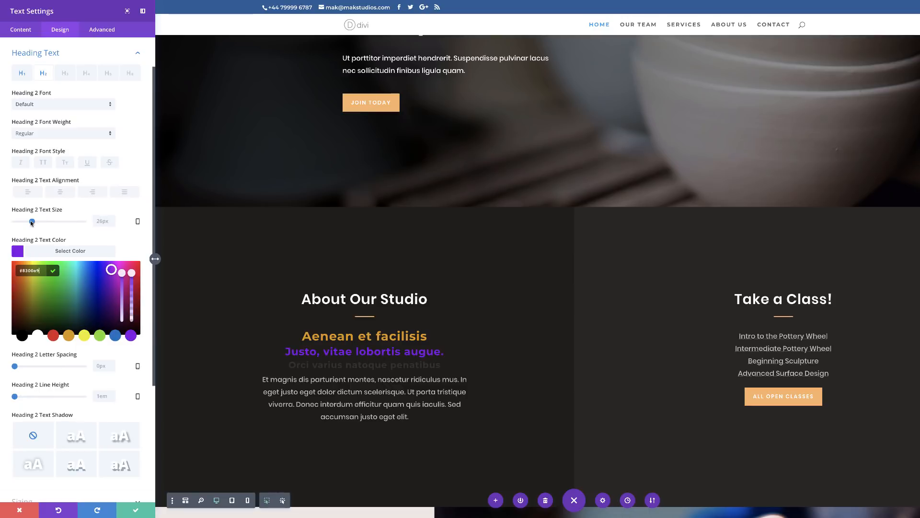
{"action": "left_click_drag", "start_coordinate": [31, 222], "coordinate": [29, 223]}
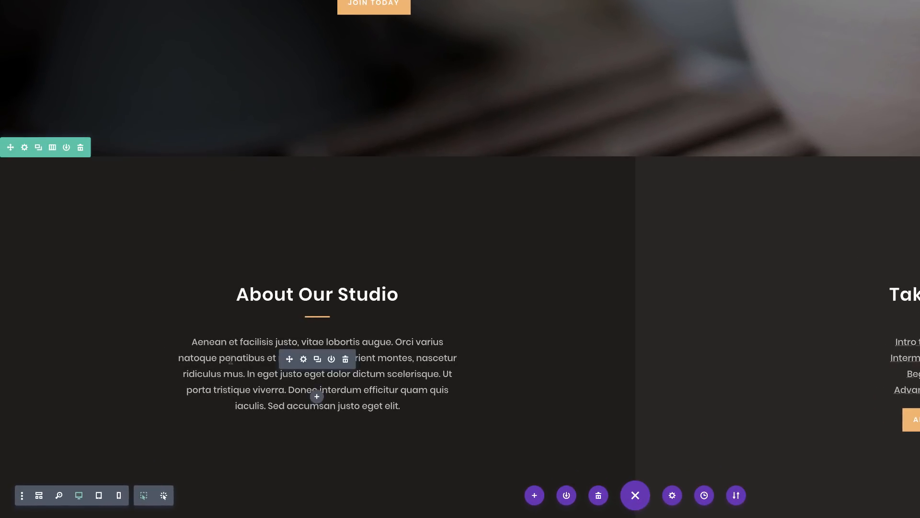
Step: Open the About Our Studio paragraph's text design settings and start uploading a custom font for its Text Font
{"action": "left_click", "coordinate": [304, 359]}
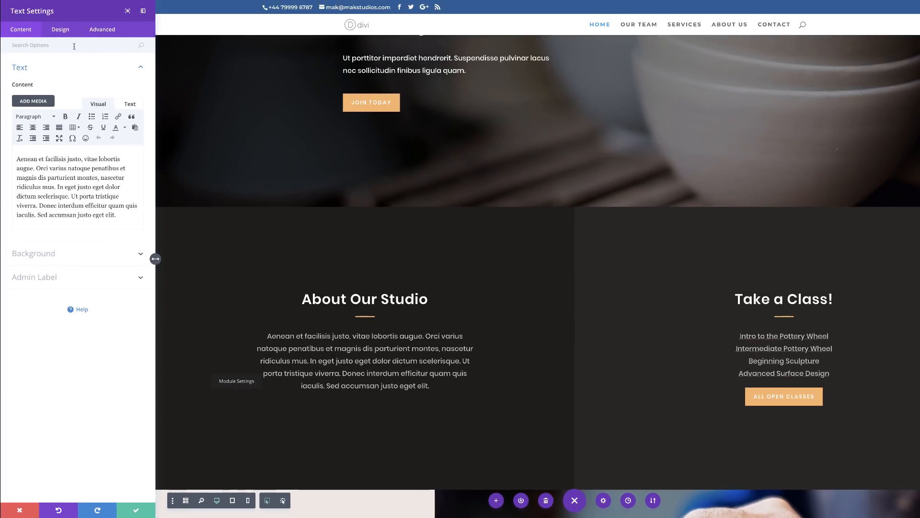
{"action": "left_click", "coordinate": [61, 29]}
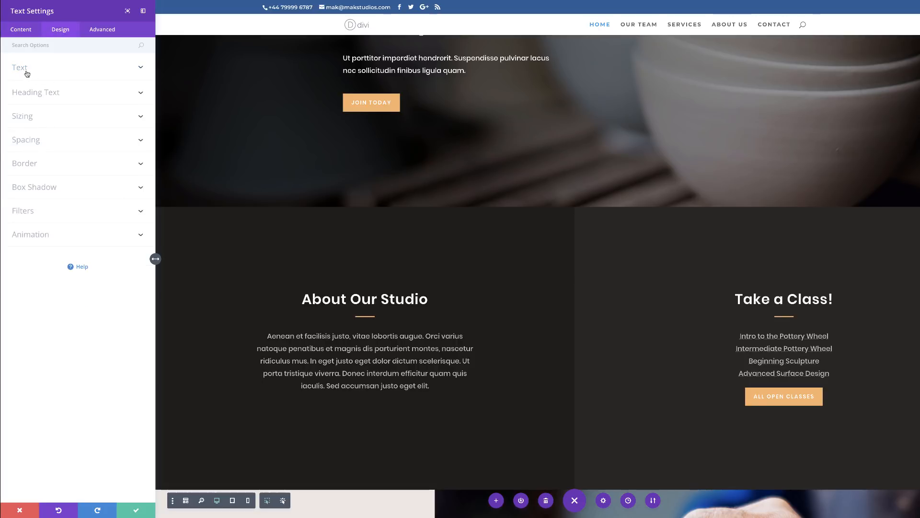
{"action": "left_click", "coordinate": [26, 71]}
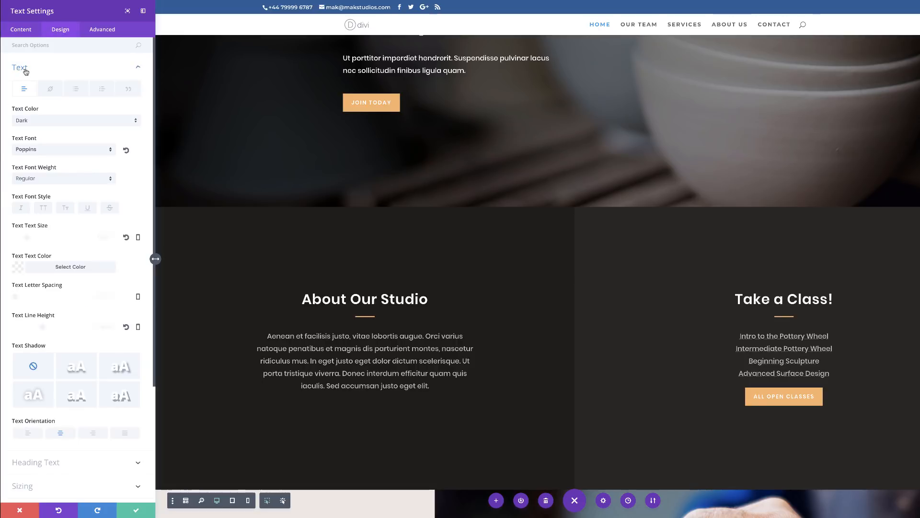
{"action": "left_click", "coordinate": [50, 151]}
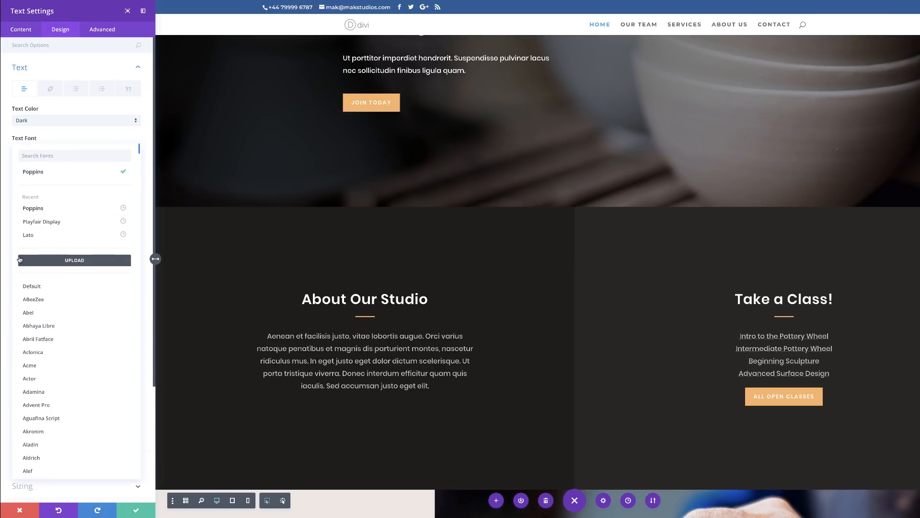
{"action": "left_click", "coordinate": [76, 262]}
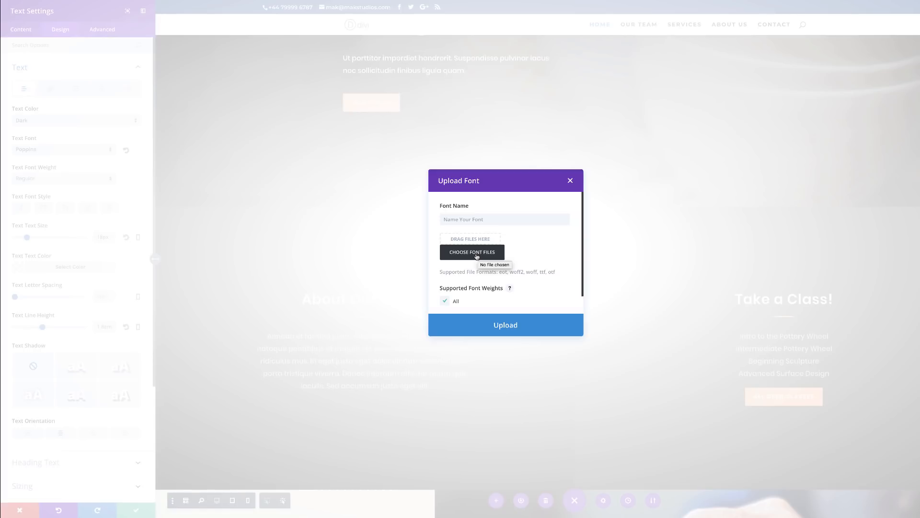
Step: Choose Bluefish_Bold Demo.otf from the bluefish-demo folder in Downloads as the font file
{"action": "left_click", "coordinate": [477, 256]}
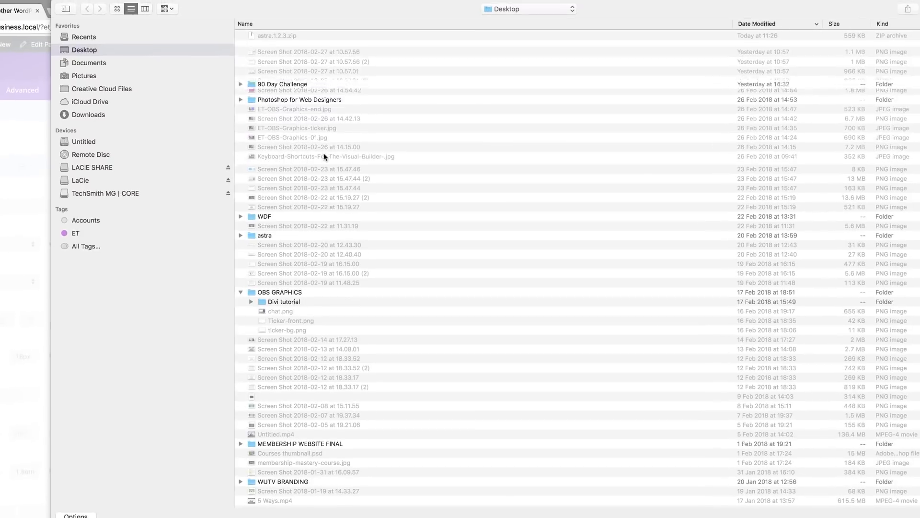
{"action": "left_click", "coordinate": [98, 116]}
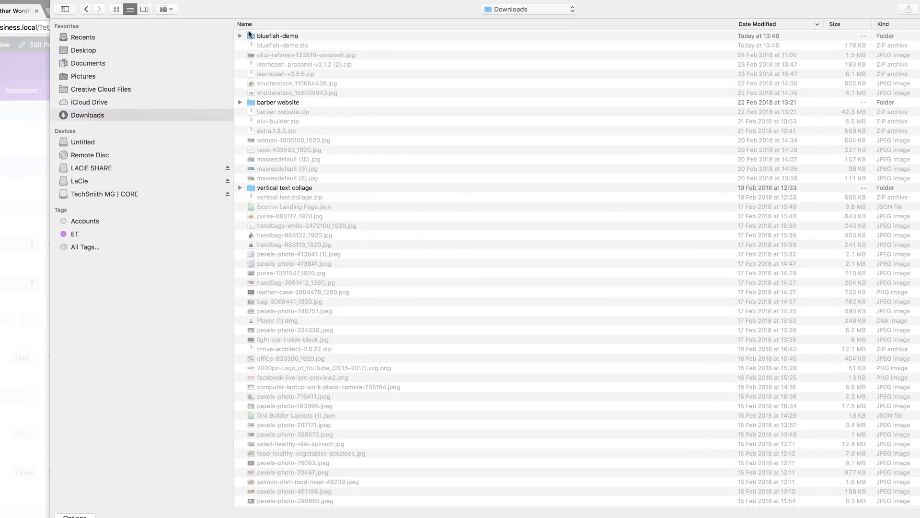
{"action": "left_click", "coordinate": [265, 37]}
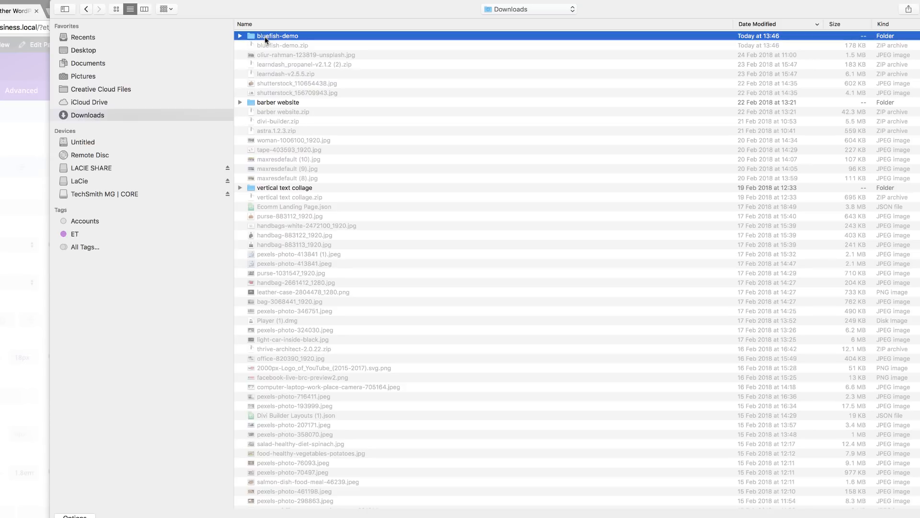
{"action": "double_click", "coordinate": [264, 36]}
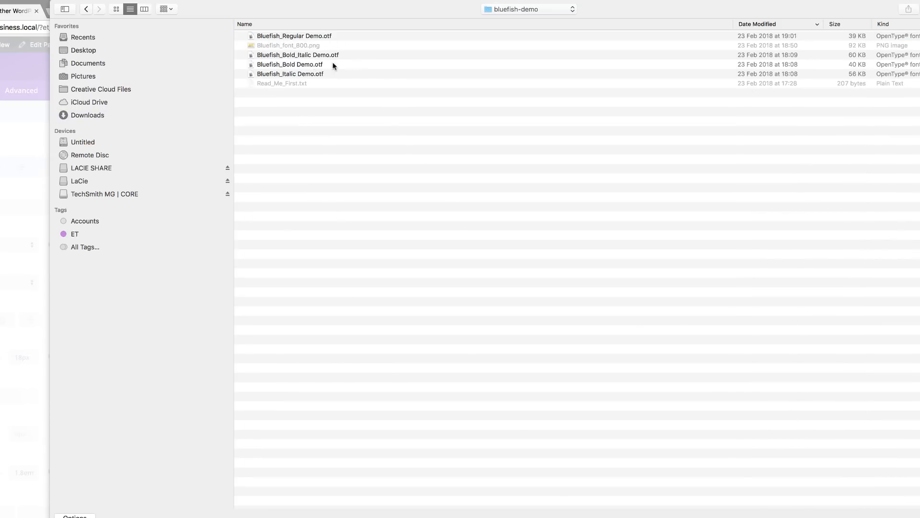
{"action": "left_click", "coordinate": [318, 65]}
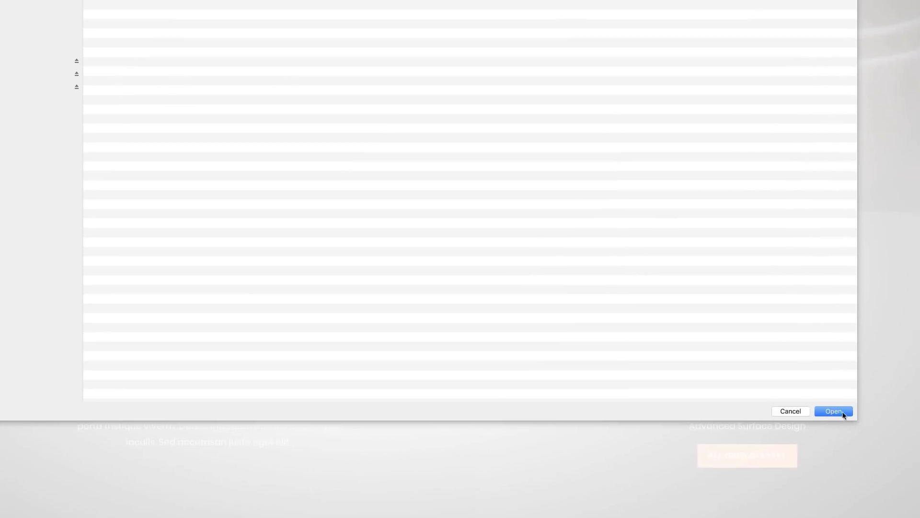
{"action": "left_click", "coordinate": [843, 413]}
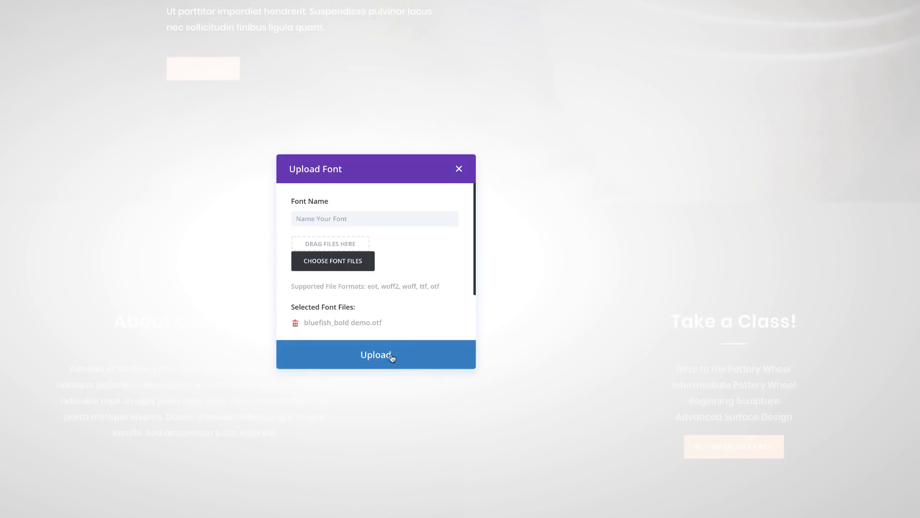
Step: Upload the selected Bluefish font file and discard the paragraph's settings changes
{"action": "left_click", "coordinate": [376, 354]}
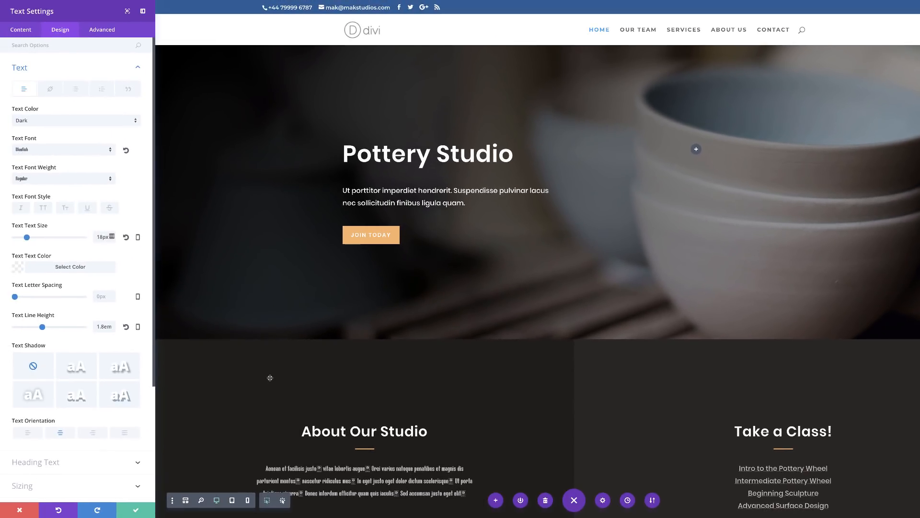
{"action": "scroll", "coordinate": [270, 376], "scroll_direction": "down", "scroll_amount": 2}
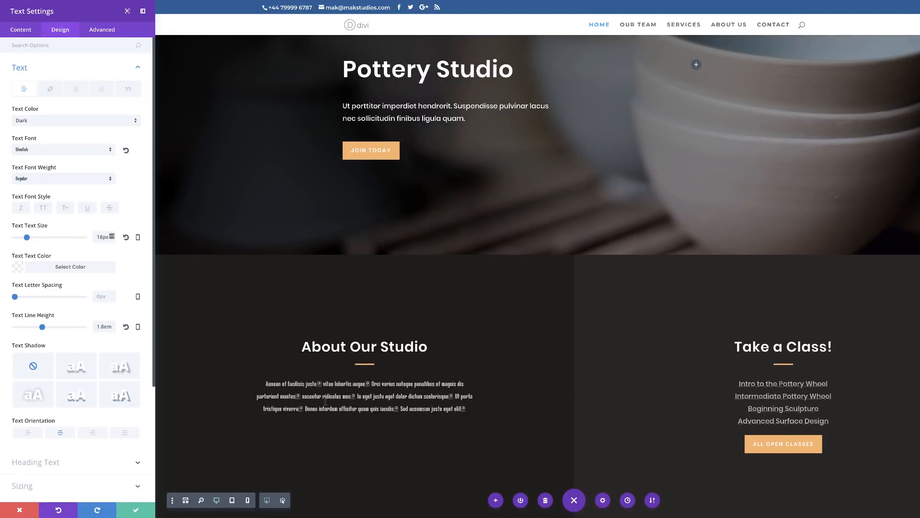
{"action": "left_click", "coordinate": [31, 510]}
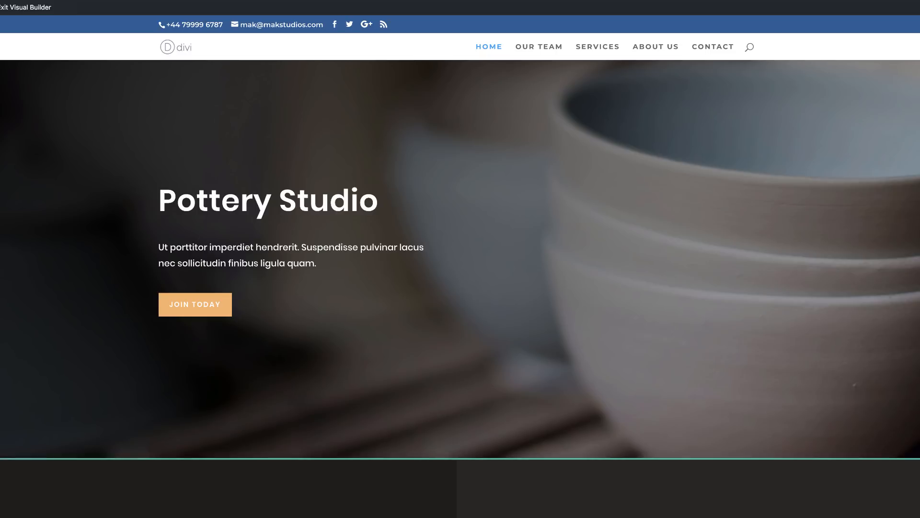
Step: Insert an Image module in the empty column beside the Pottery Studio heading
{"action": "scroll", "coordinate": [397, 217], "scroll_direction": "up", "scroll_amount": 1}
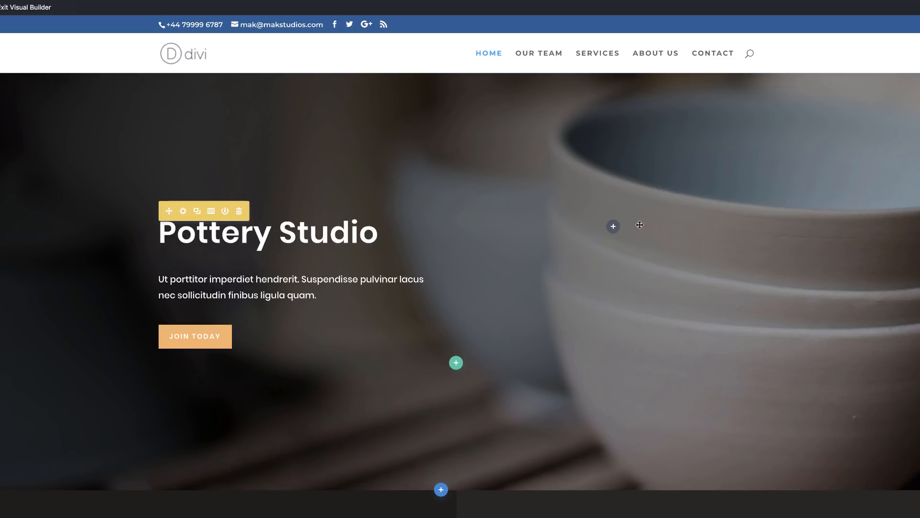
{"action": "left_click", "coordinate": [613, 227]}
{"action": "type", "text": "mo"}
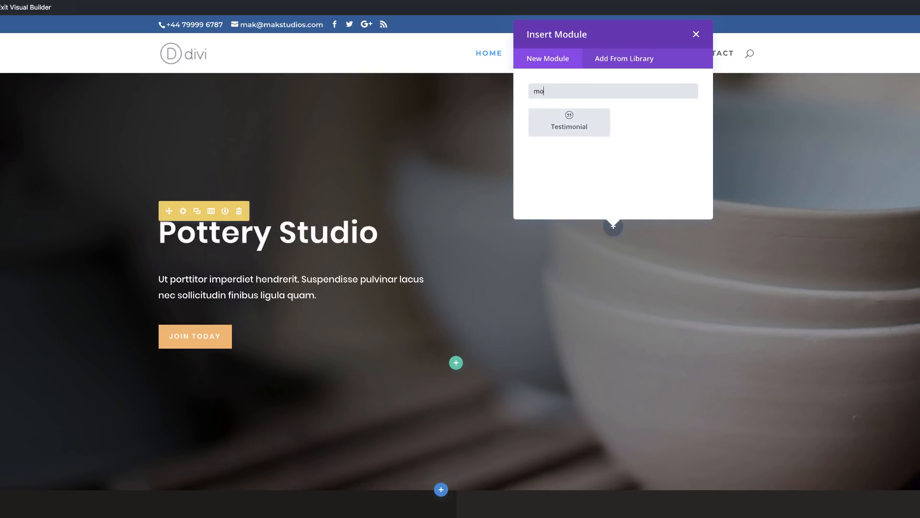
{"action": "key", "text": "BackSpace"}
{"action": "key", "text": "BackSpace"}
{"action": "type", "text": "imag"}
{"action": "left_click", "coordinate": [557, 118]}
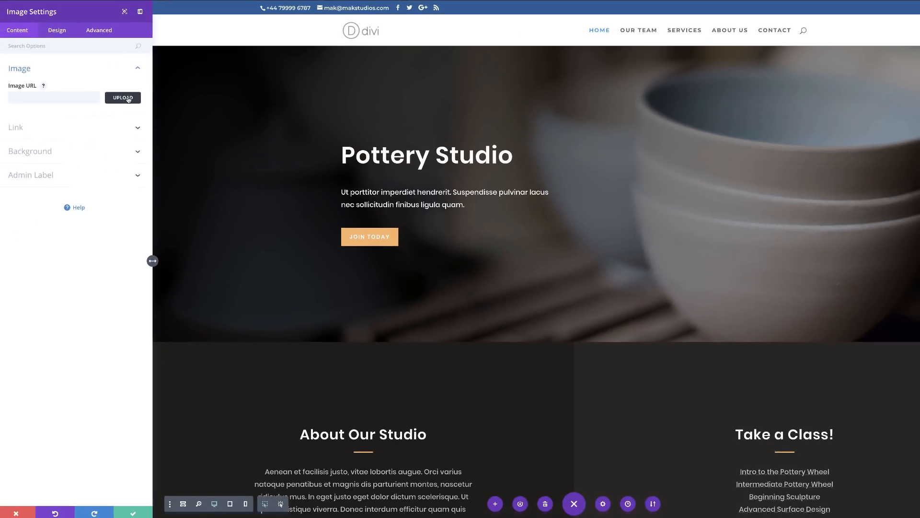
Step: Set the module's image to the media library photo of hands shaping a clay pot
{"action": "left_click", "coordinate": [123, 98]}
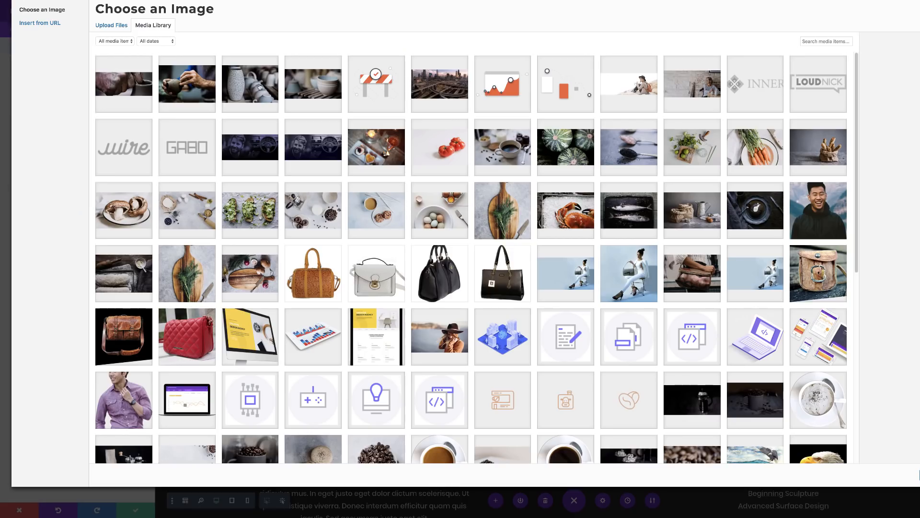
{"action": "left_click", "coordinate": [206, 88]}
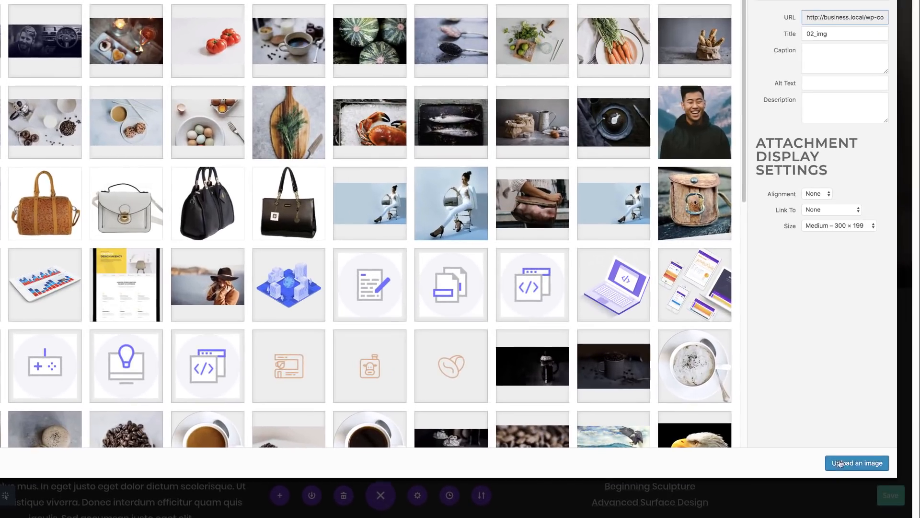
{"action": "left_click", "coordinate": [840, 463]}
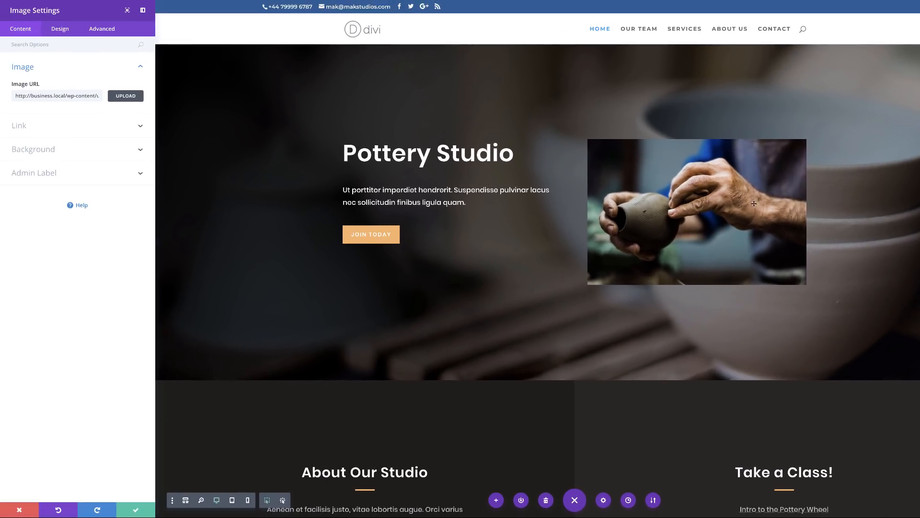
Step: Open the image's spacing design options and switch Show Space Below The Image off and back to Yes
{"action": "left_click", "coordinate": [66, 32]}
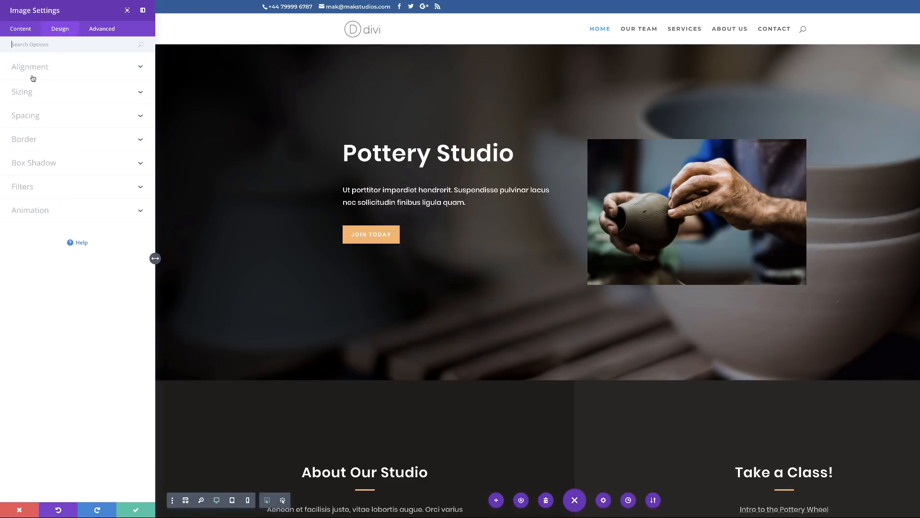
{"action": "left_click", "coordinate": [37, 119]}
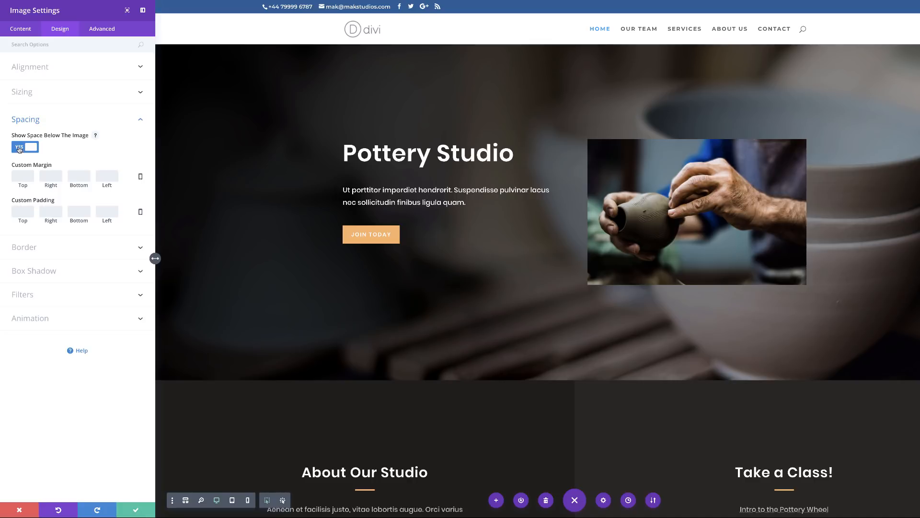
{"action": "left_click", "coordinate": [19, 149]}
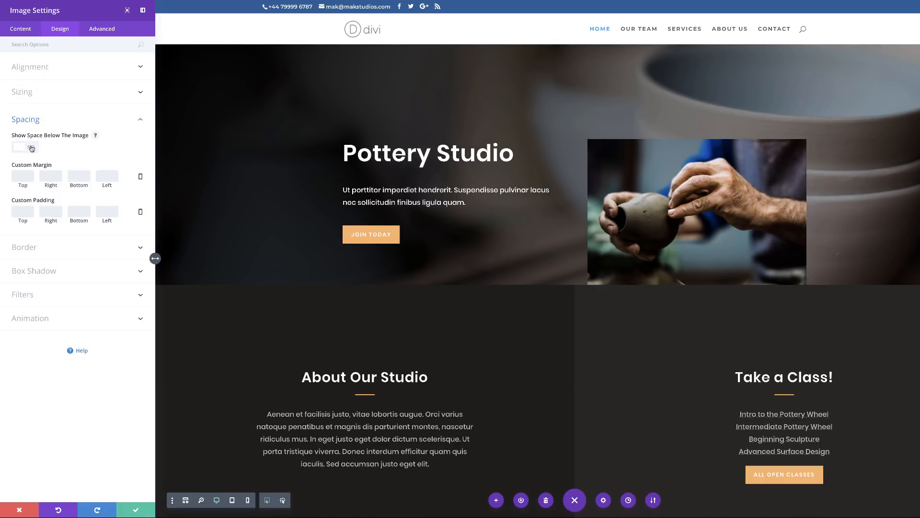
{"action": "left_click", "coordinate": [32, 150]}
{"action": "left_click", "coordinate": [33, 149]}
{"action": "left_click", "coordinate": [32, 149]}
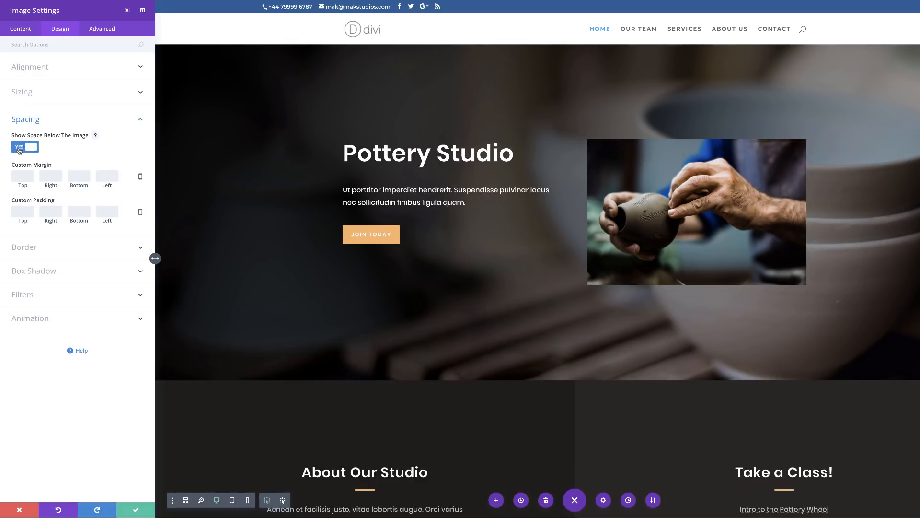
Step: Set the image module's custom margin to 5% at the top and 2em at the bottom, leaving Show Space Below The Image on Yes
{"action": "left_click", "coordinate": [19, 150]}
{"action": "left_click", "coordinate": [15, 150]}
{"action": "type", "text": "5%"}
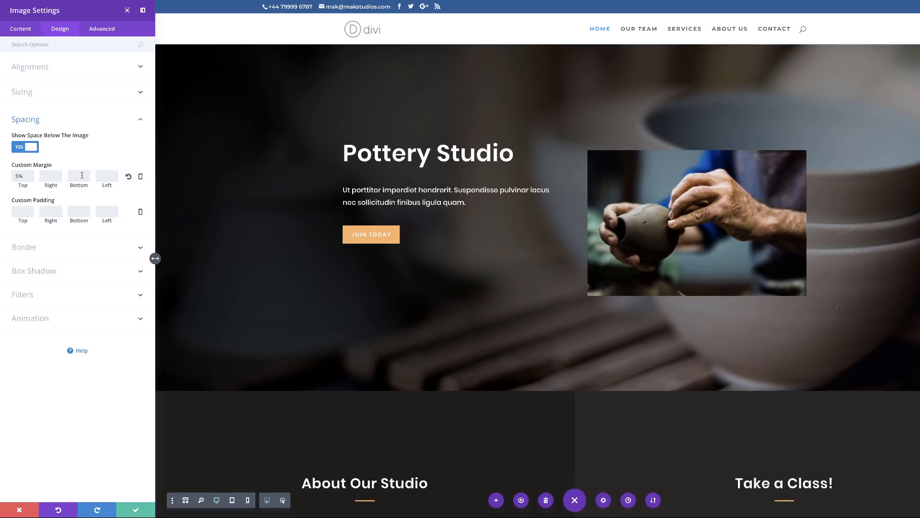
{"action": "left_click", "coordinate": [82, 175]}
{"action": "type", "text": "2em"}
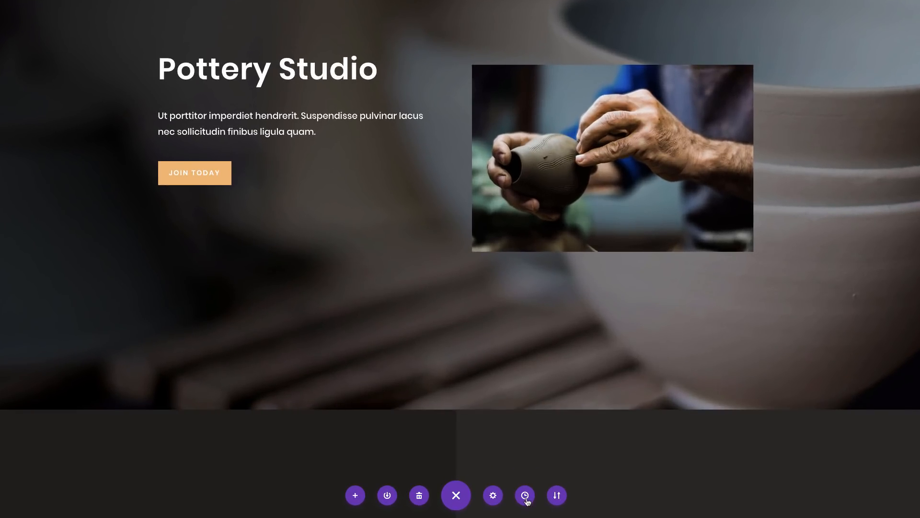
Step: Open the page's editing history and select the Added Image state from 13:50:25
{"action": "left_click", "coordinate": [526, 496]}
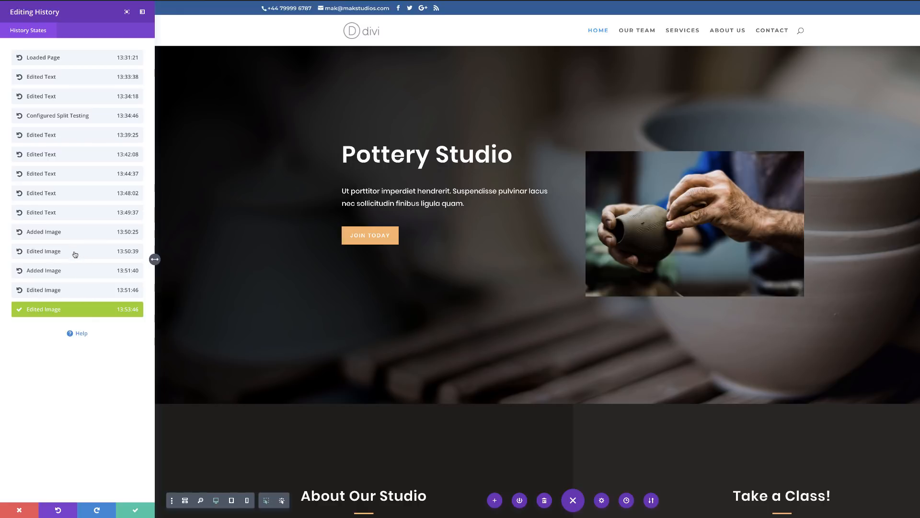
{"action": "left_click", "coordinate": [56, 233]}
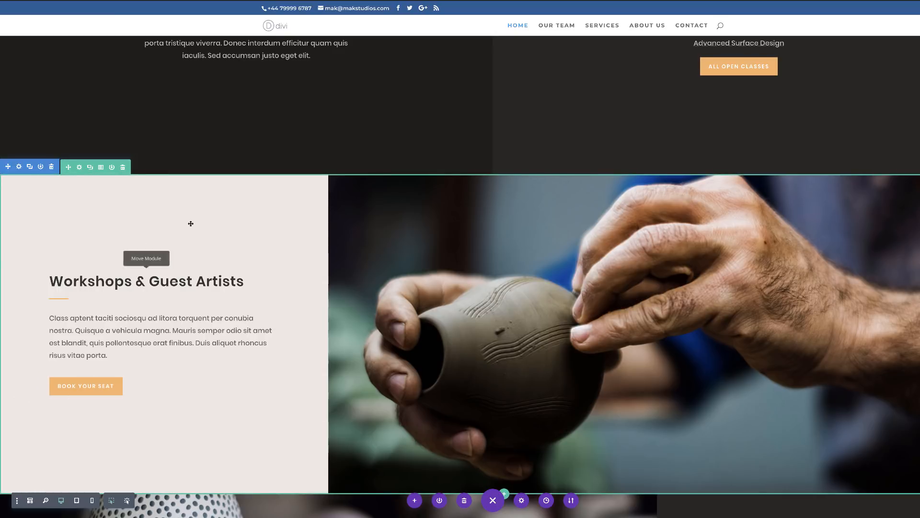
Step: Try gutter widths of 2, 3 and 4 on the Workshops & Guest Artists row, then discard the row's changes
{"action": "left_click", "coordinate": [80, 167]}
{"action": "left_click", "coordinate": [64, 31]}
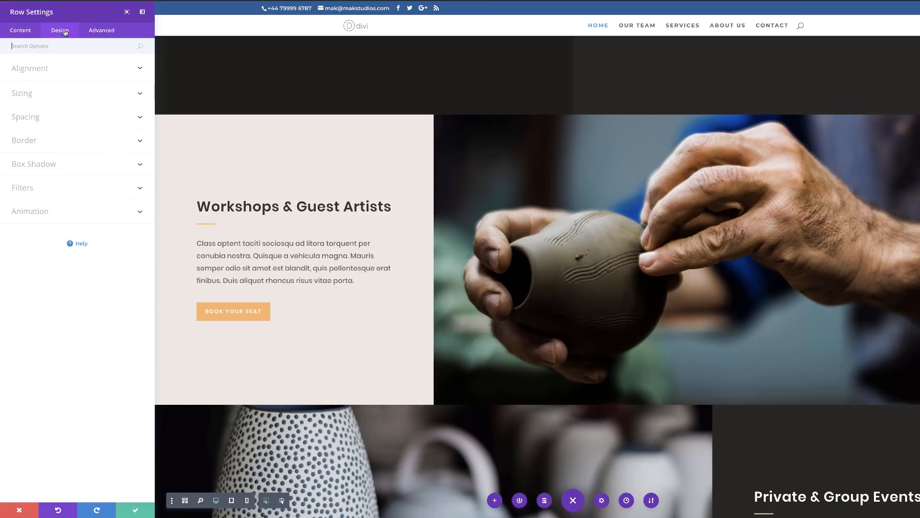
{"action": "left_click", "coordinate": [30, 94]}
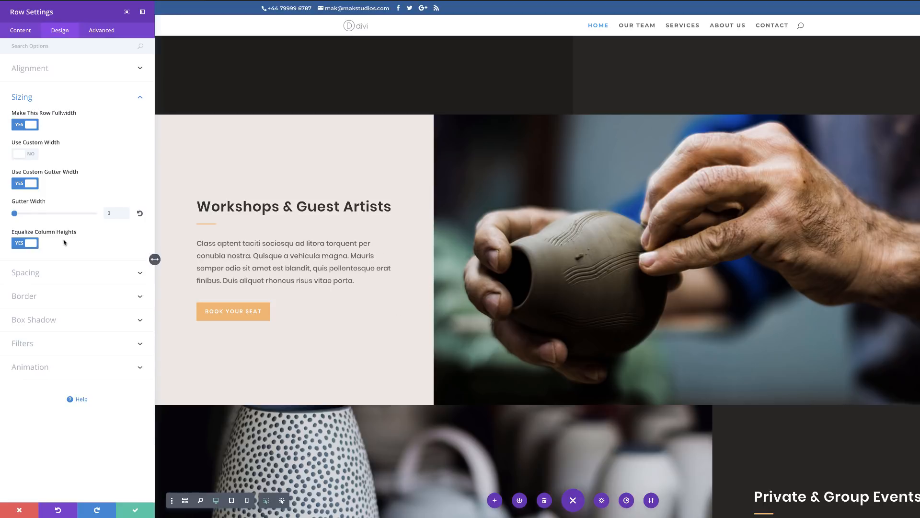
{"action": "left_click", "coordinate": [52, 214]}
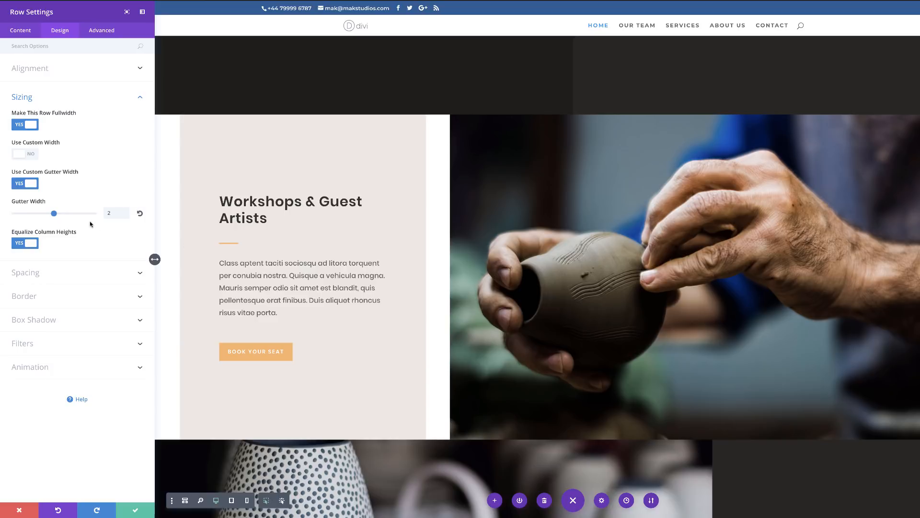
{"action": "left_click", "coordinate": [66, 213]}
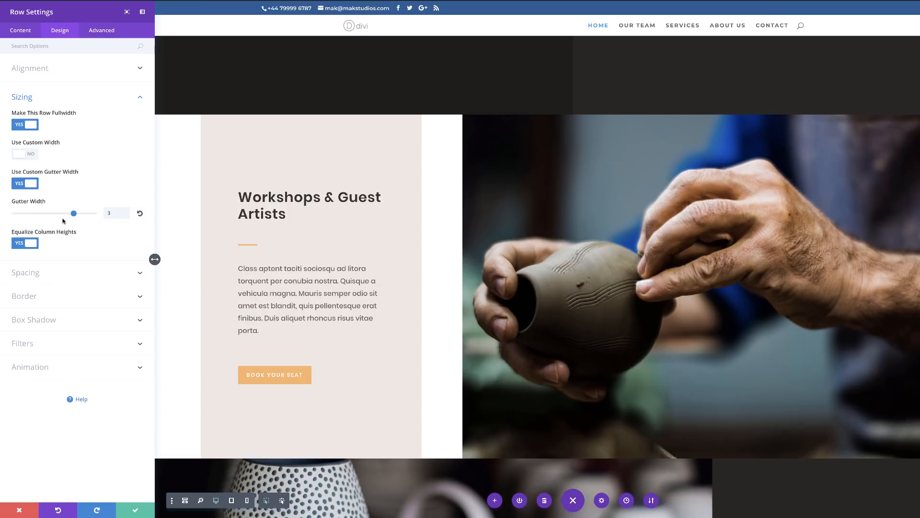
{"action": "left_click_drag", "start_coordinate": [75, 213], "coordinate": [95, 216]}
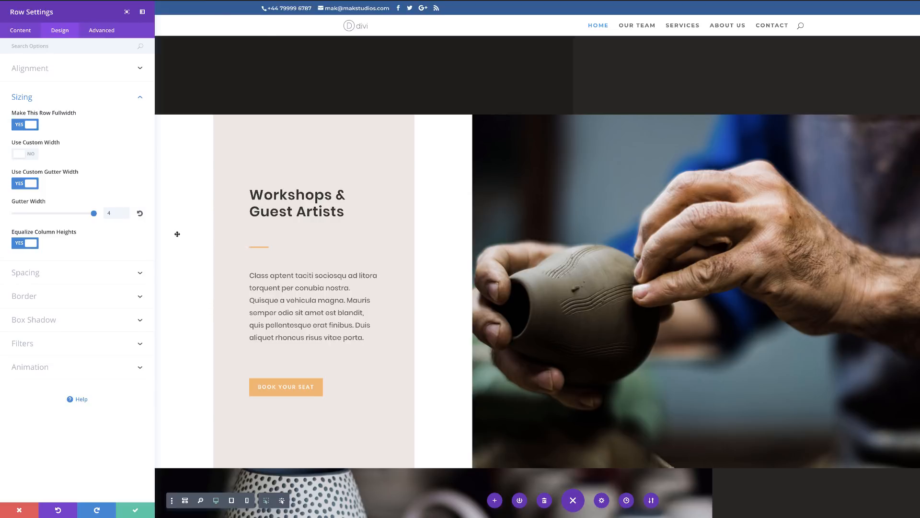
{"action": "left_click", "coordinate": [19, 509]}
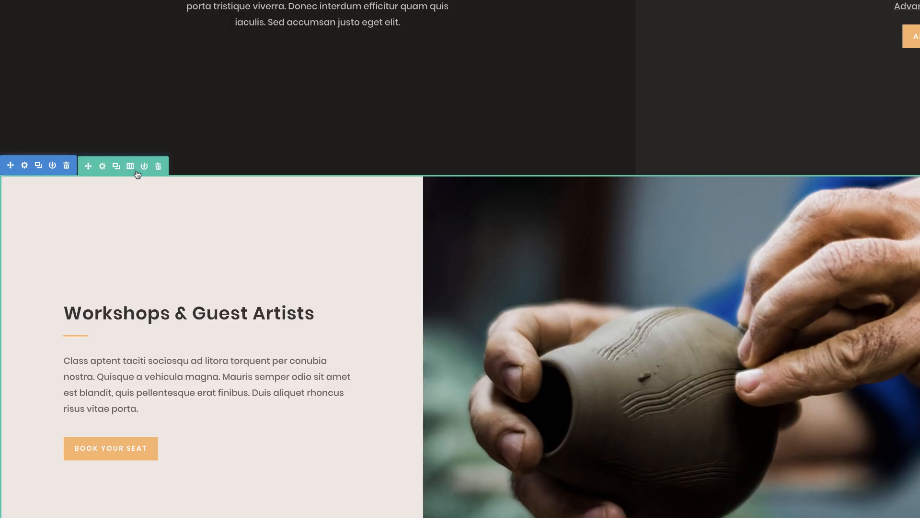
Step: Lock the Workshops & Guest Artists row and unlock it again
{"action": "right_click", "coordinate": [136, 172]}
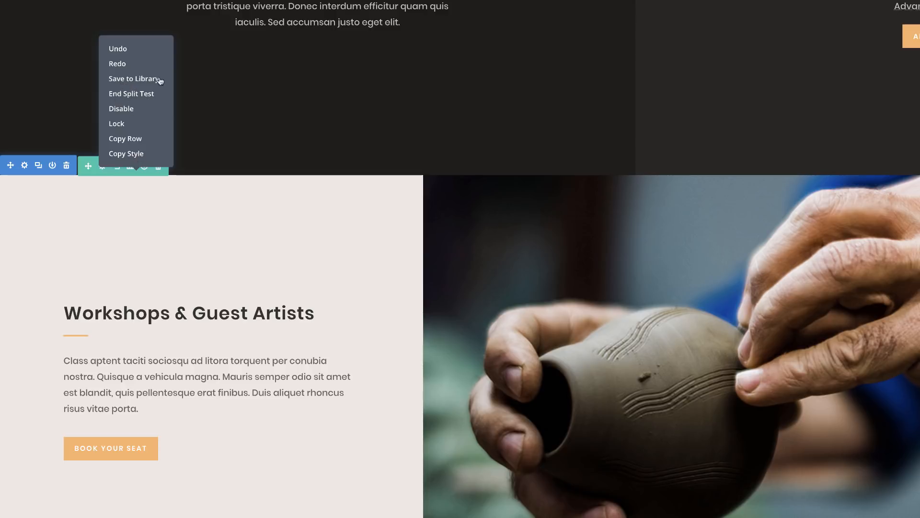
{"action": "left_click", "coordinate": [119, 124]}
{"action": "mouse_move", "coordinate": [280, 256]}
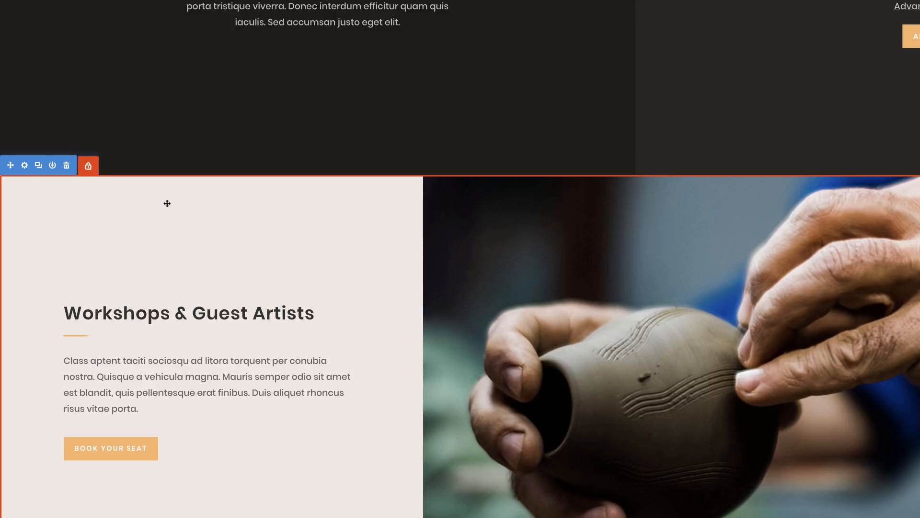
{"action": "right_click", "coordinate": [92, 175]}
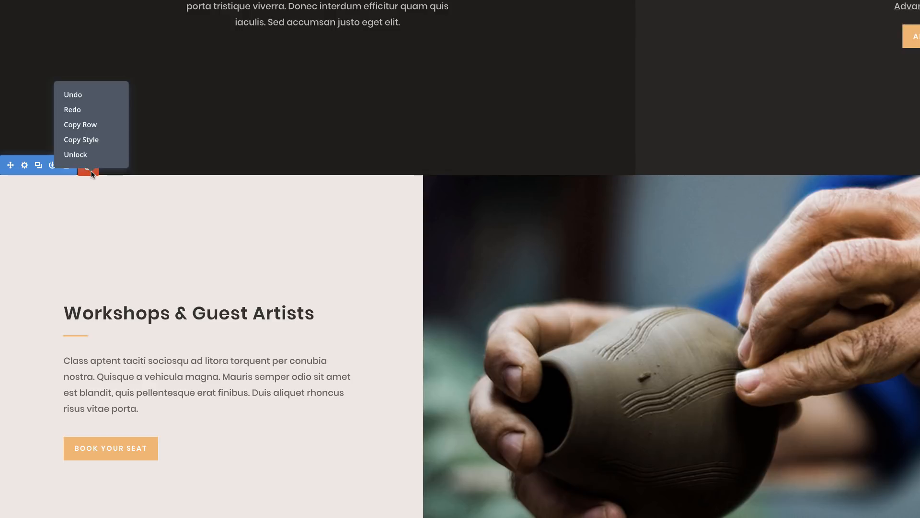
{"action": "left_click", "coordinate": [83, 154]}
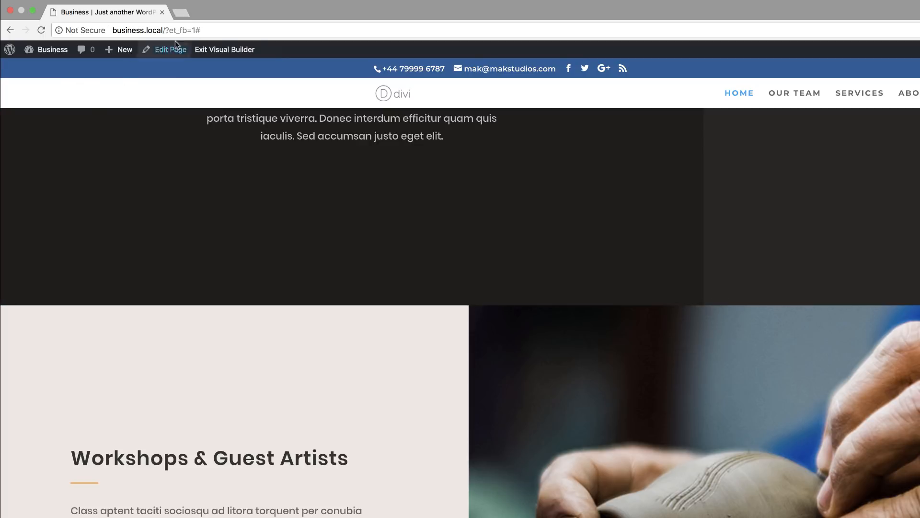
Step: Exit the Visual Builder with the page changes saved and go to the WordPress dashboard
{"action": "left_click", "coordinate": [223, 50]}
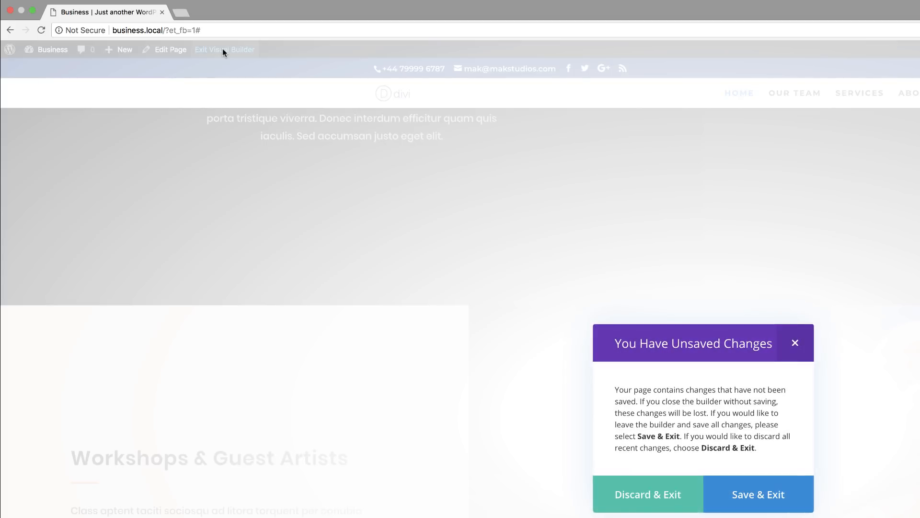
{"action": "left_click", "coordinate": [762, 496]}
{"action": "mouse_move", "coordinate": [48, 49]}
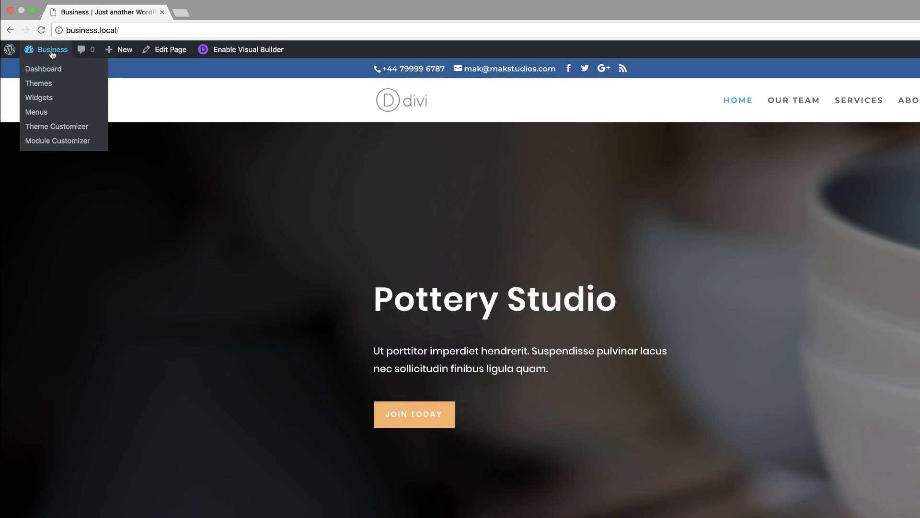
{"action": "left_click", "coordinate": [46, 71]}
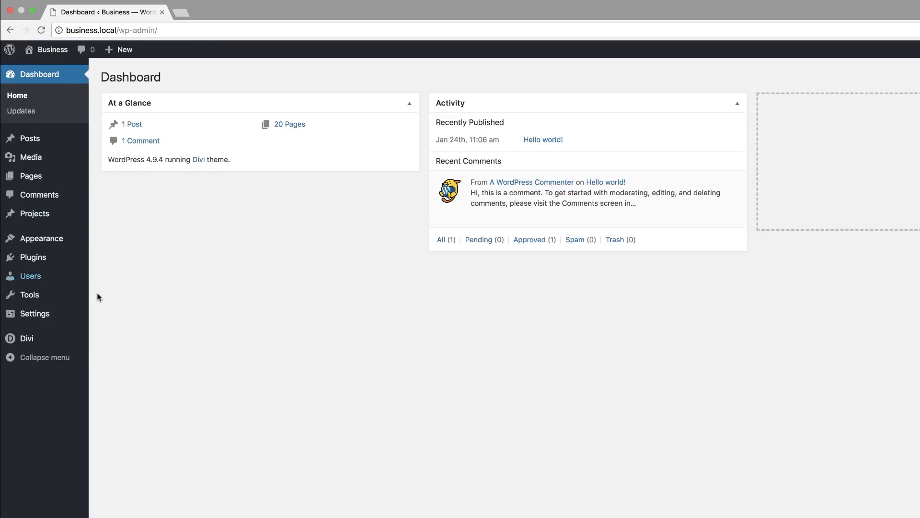
Step: Enable Disable top tier dropdown menu links in the general navigation settings of Divi's theme options and save the changes
{"action": "mouse_move", "coordinate": [22, 341]}
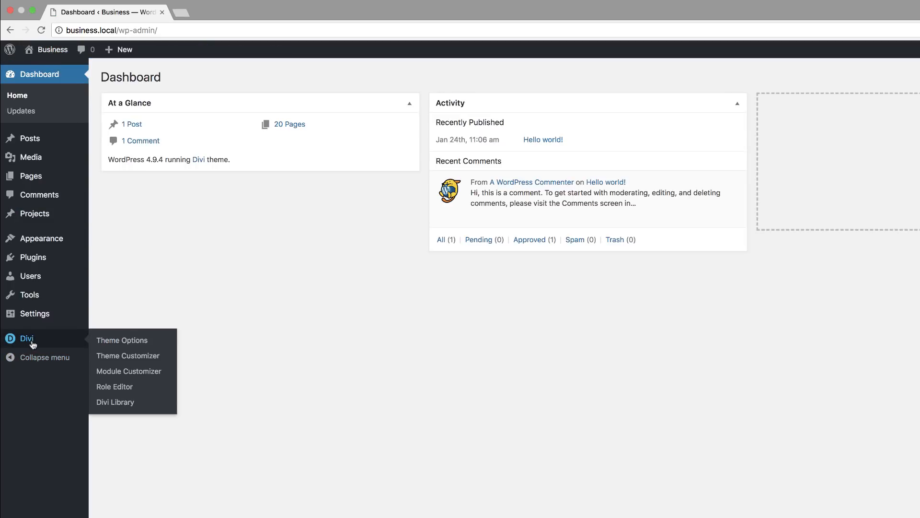
{"action": "left_click", "coordinate": [122, 340]}
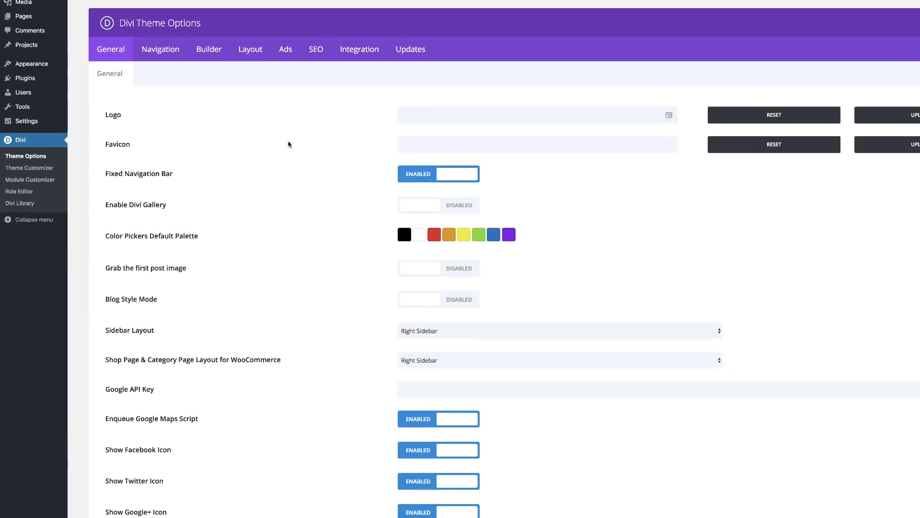
{"action": "left_click", "coordinate": [161, 51]}
{"action": "left_click", "coordinate": [191, 73]}
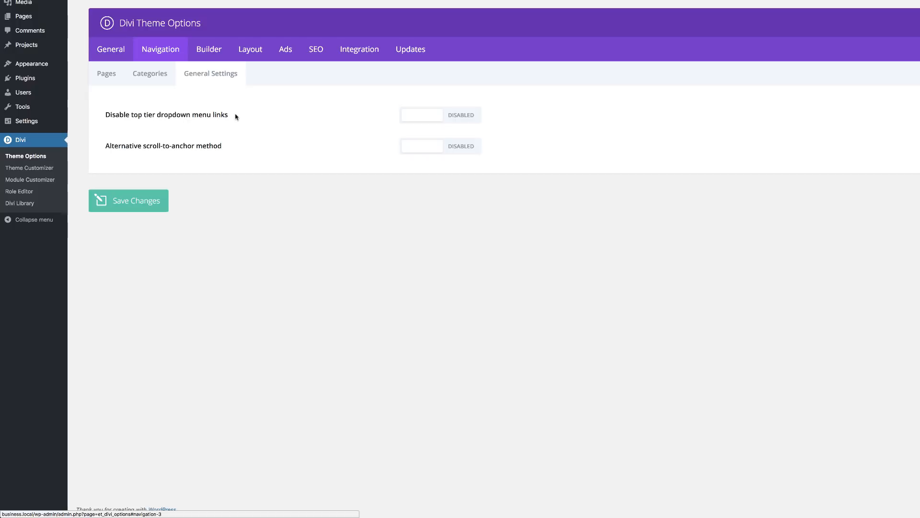
{"action": "left_click", "coordinate": [466, 117]}
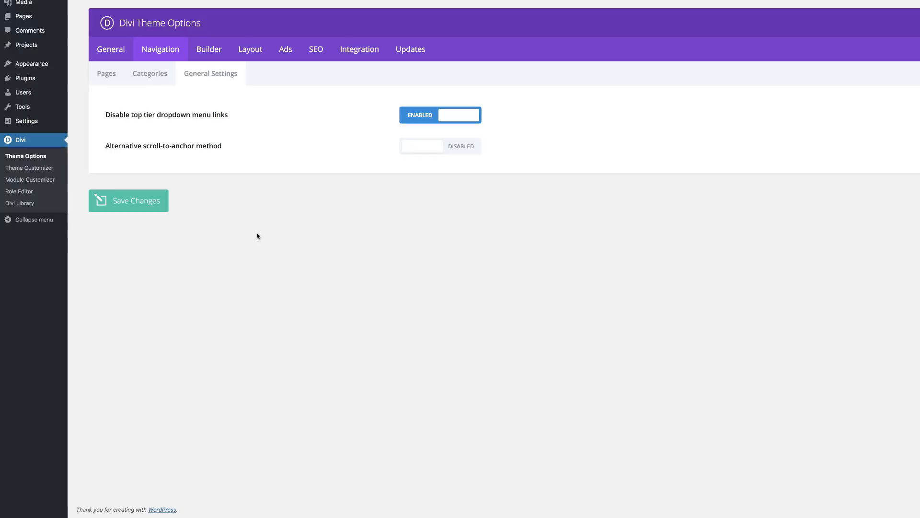
{"action": "left_click", "coordinate": [148, 202]}
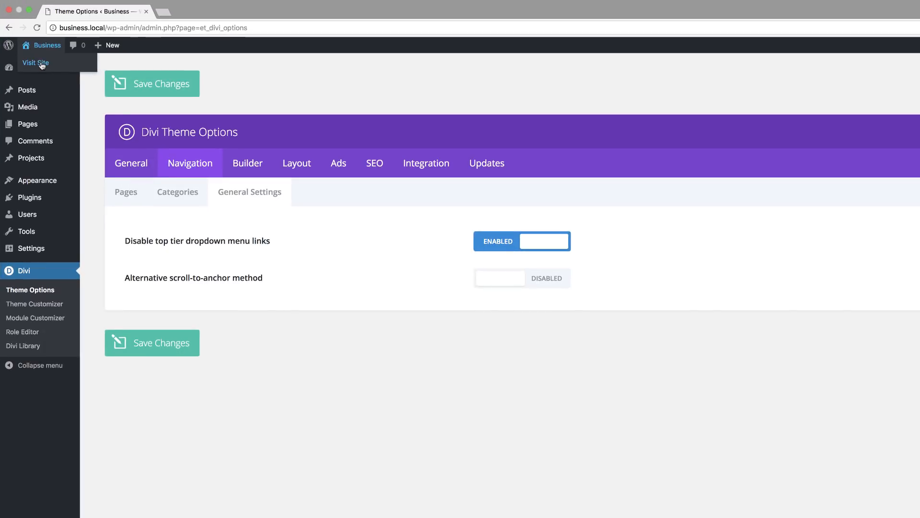
Step: Visit the live site and check how the Our Team dropdown menu item behaves
{"action": "left_click", "coordinate": [42, 66]}
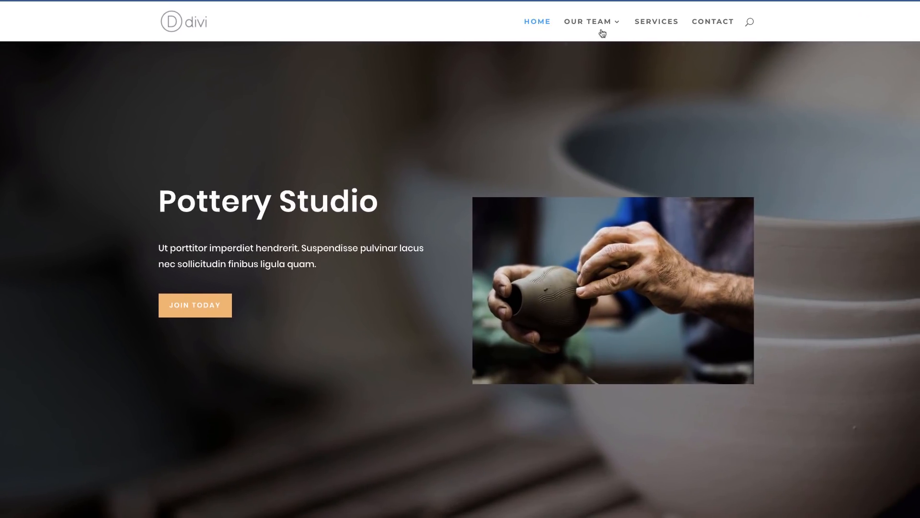
{"action": "mouse_move", "coordinate": [768, 92]}
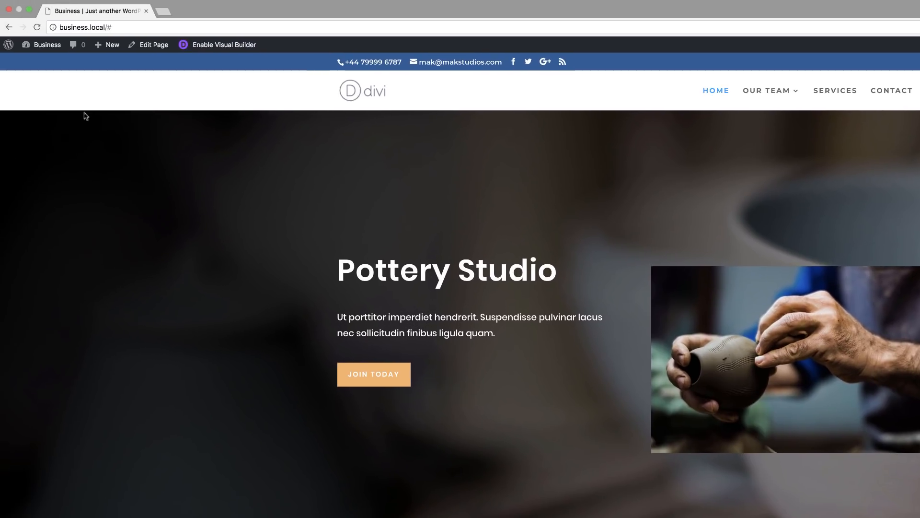
Step: Return to the general navigation settings in Divi's theme options and enable Alternative scroll-to-anchor method
{"action": "mouse_move", "coordinate": [46, 47]}
{"action": "left_click", "coordinate": [48, 63]}
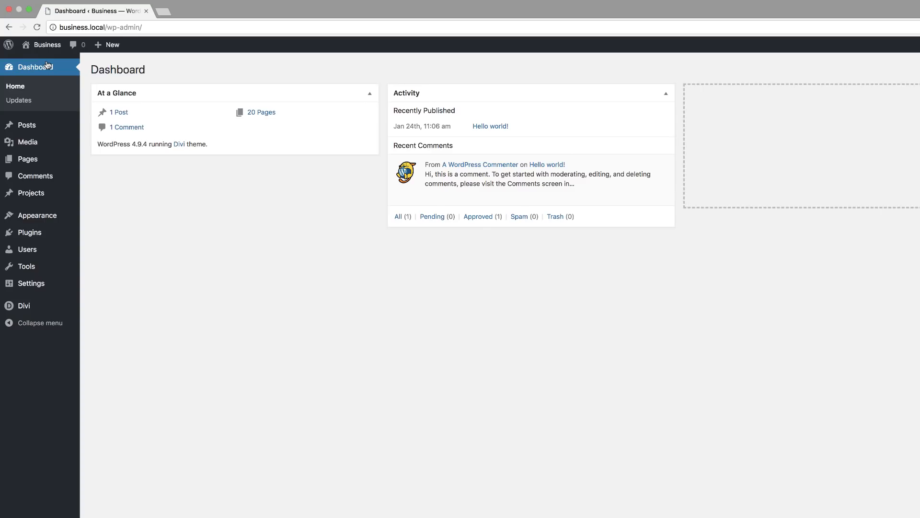
{"action": "mouse_move", "coordinate": [28, 310]}
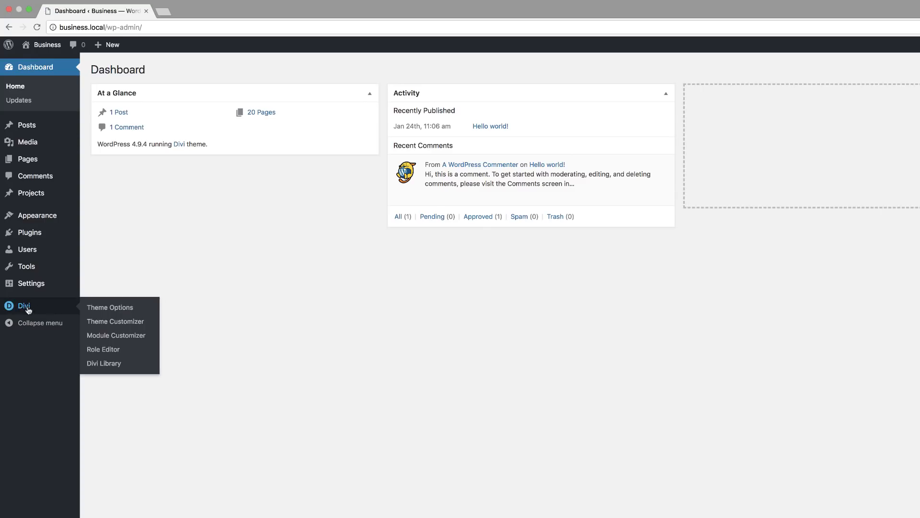
{"action": "left_click", "coordinate": [128, 308]}
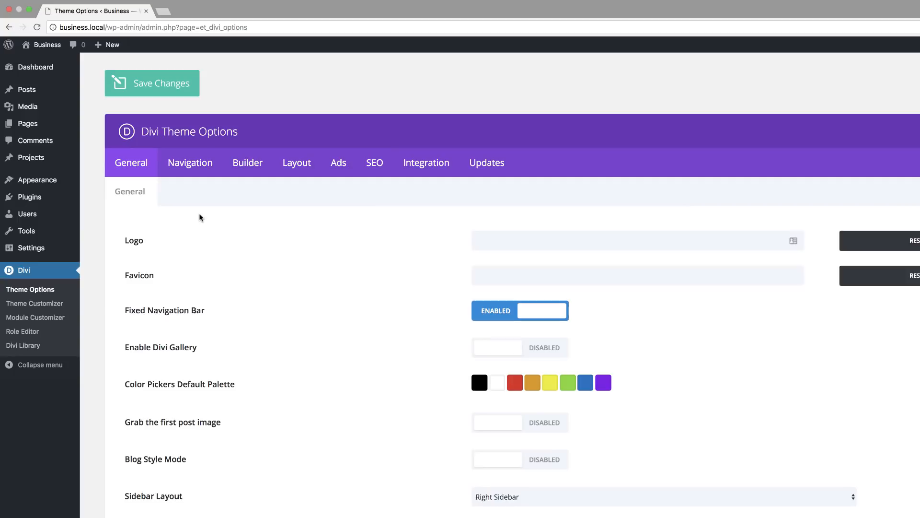
{"action": "left_click", "coordinate": [191, 164]}
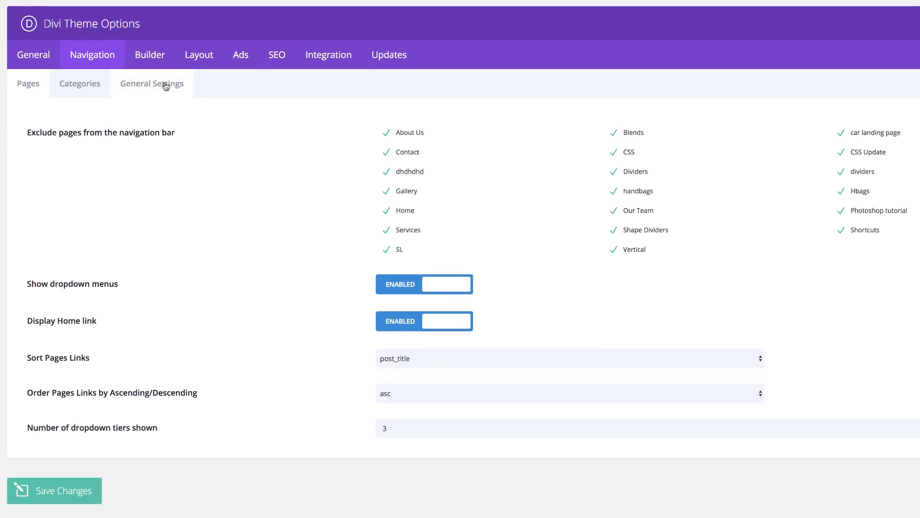
{"action": "left_click", "coordinate": [165, 87]}
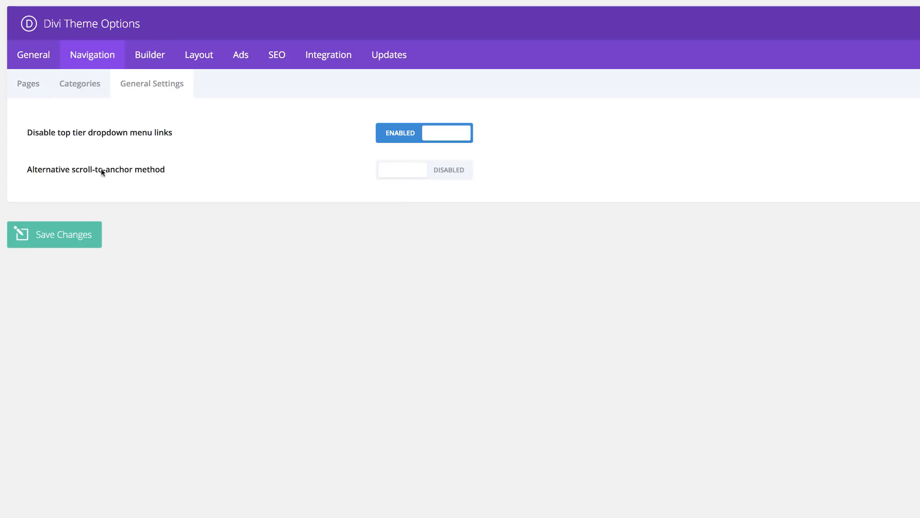
{"action": "left_click", "coordinate": [461, 173]}
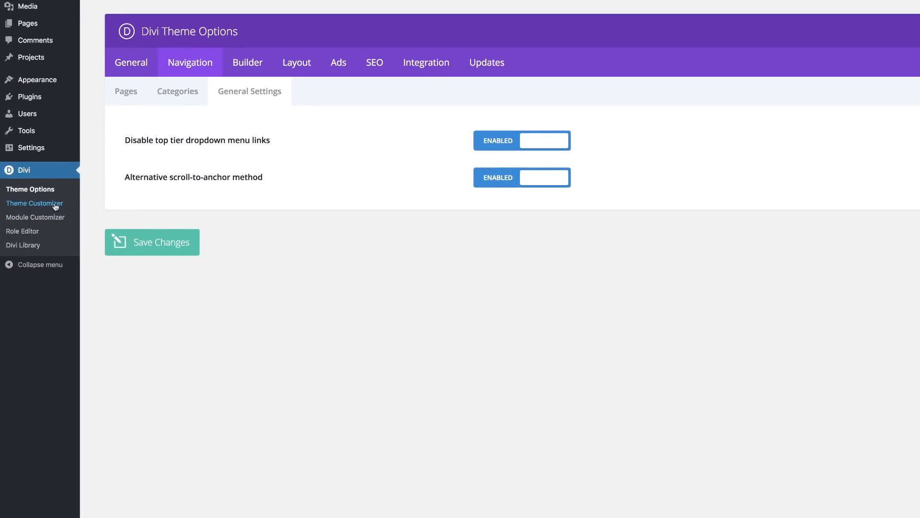
Step: Hide the logo image in the Theme Customizer's mobile menu styles and publish the change
{"action": "left_click", "coordinate": [56, 204]}
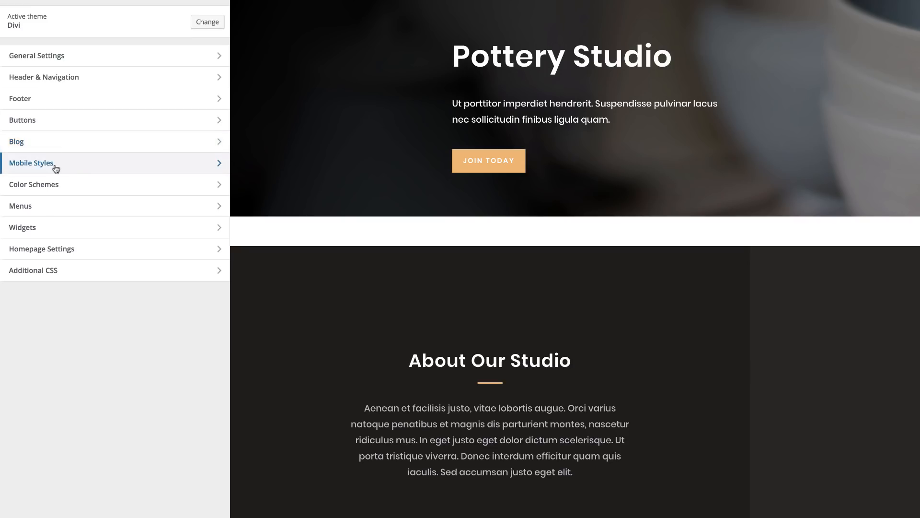
{"action": "left_click", "coordinate": [52, 167]}
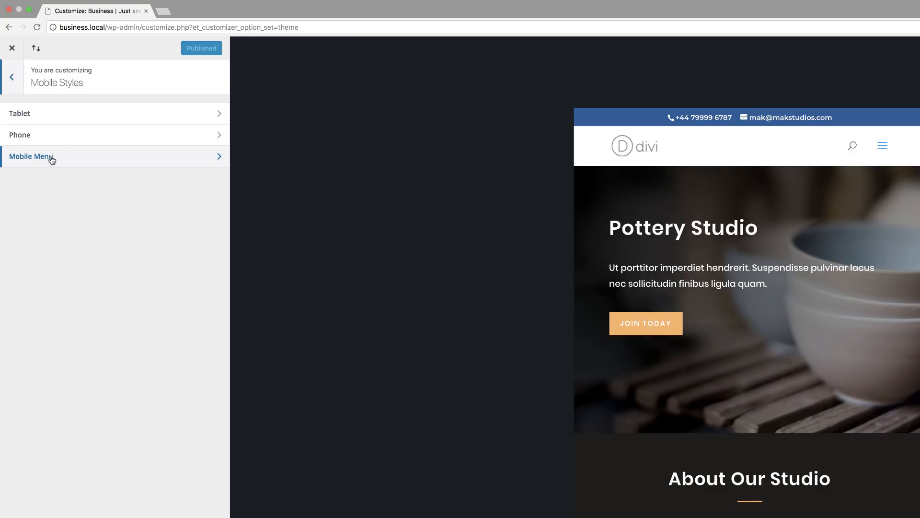
{"action": "left_click", "coordinate": [55, 157]}
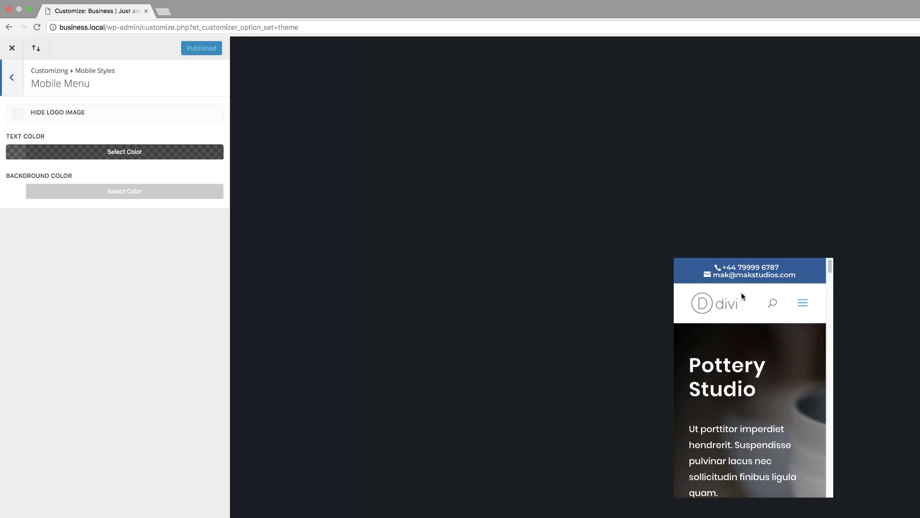
{"action": "left_click", "coordinate": [22, 116]}
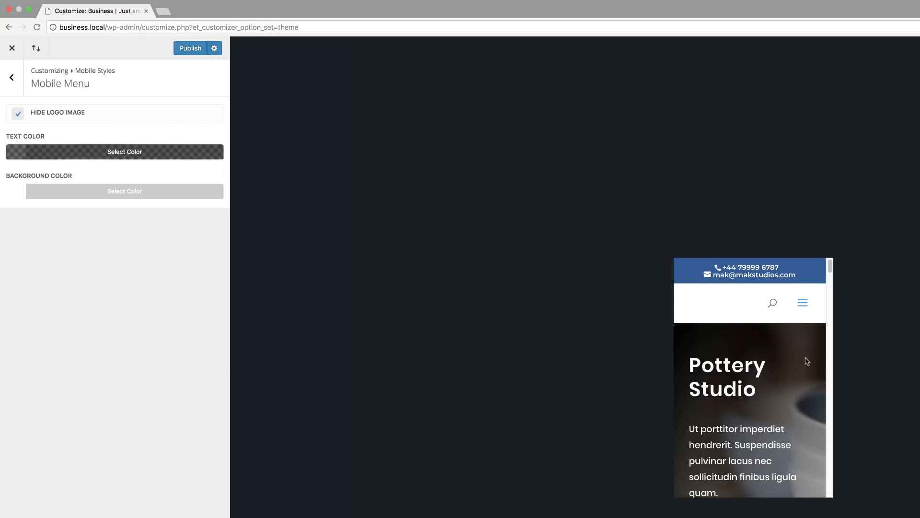
{"action": "left_click", "coordinate": [190, 49]}
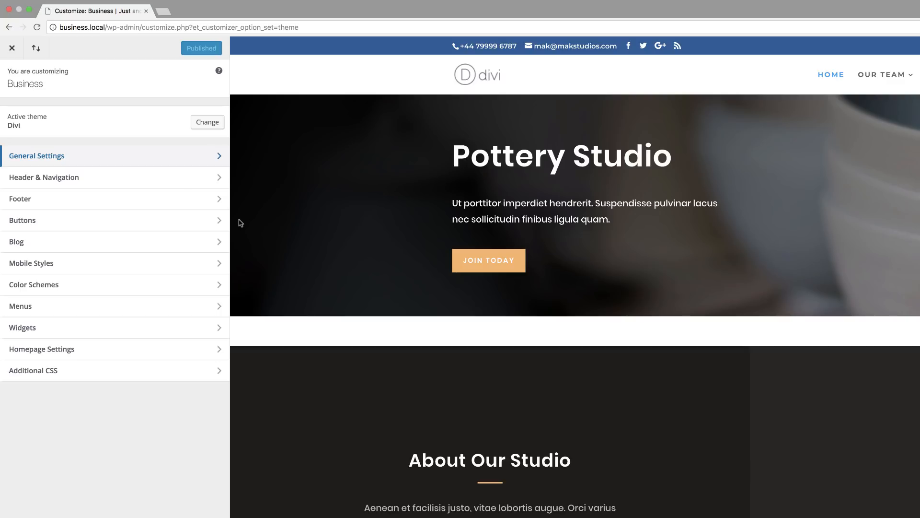
Step: Set the primary menu bar's dropdown menu animation to Expand in the Header & Navigation settings and preview it on Our Team
{"action": "left_click", "coordinate": [63, 179]}
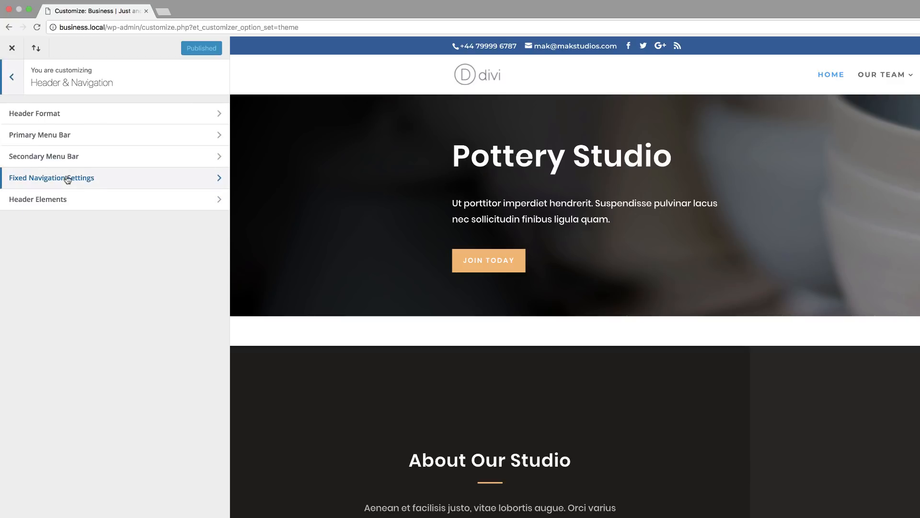
{"action": "left_click", "coordinate": [73, 135]}
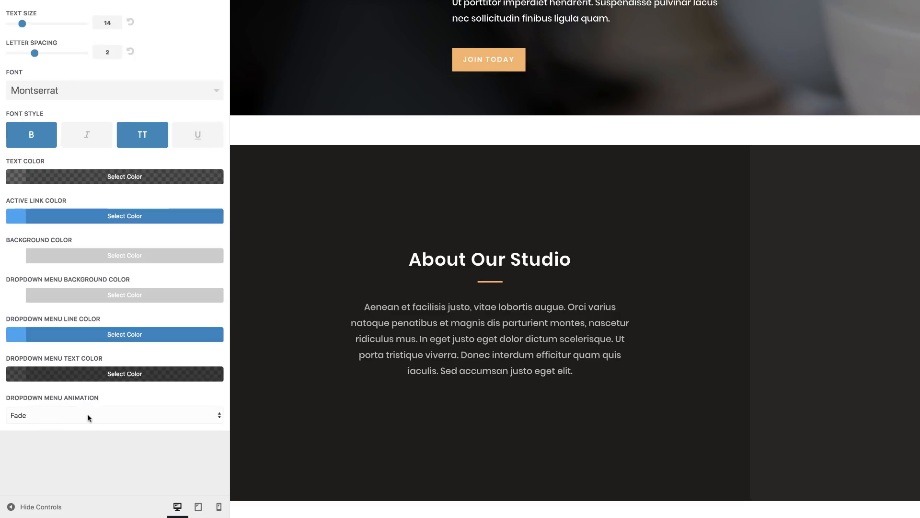
{"action": "left_click", "coordinate": [107, 418]}
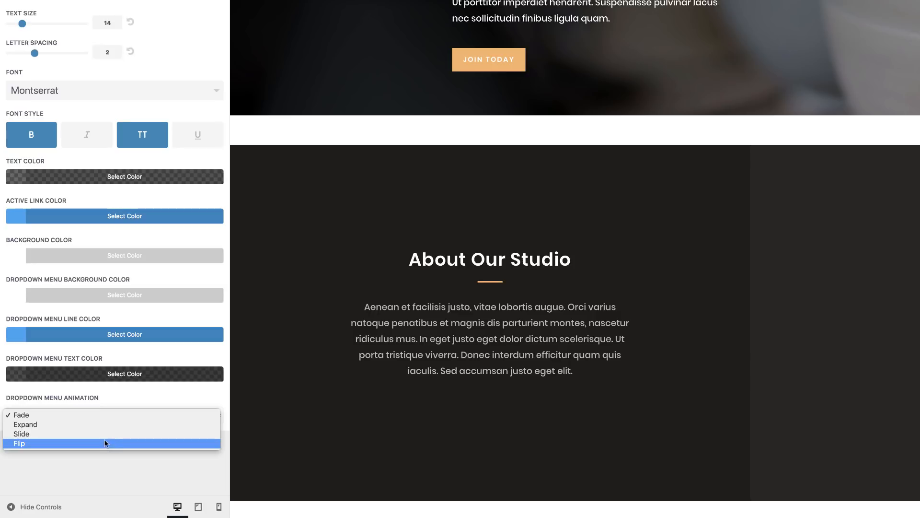
{"action": "left_click", "coordinate": [113, 424]}
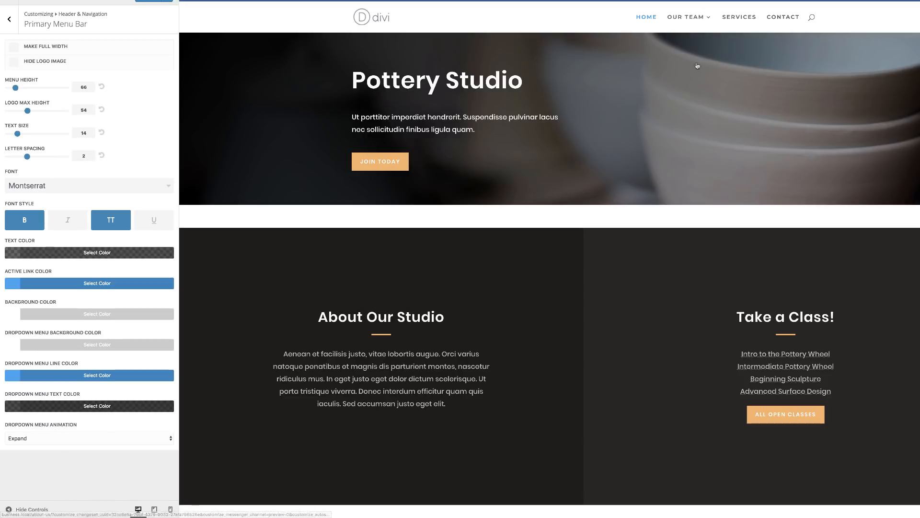
{"action": "mouse_move", "coordinate": [701, 14]}
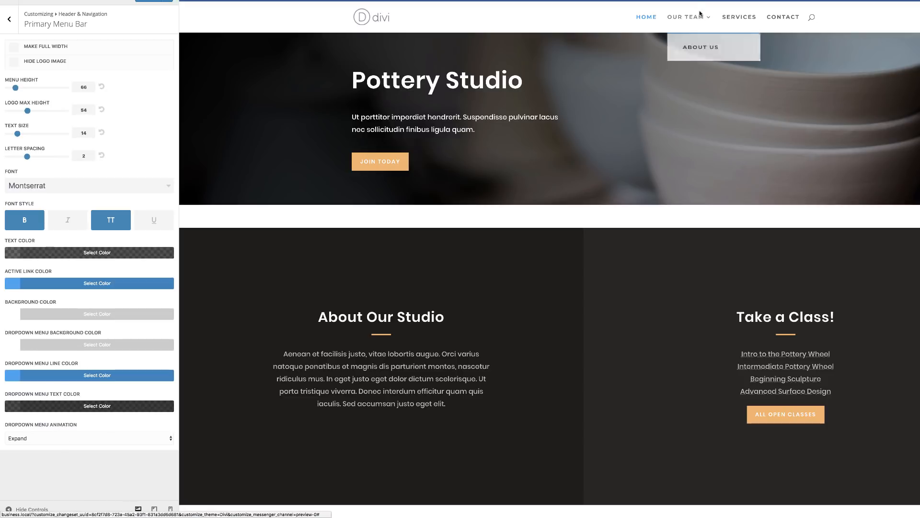
Step: Change the primary menu bar's dropdown menu animation to Slide and preview it on Our Team
{"action": "left_click", "coordinate": [88, 437]}
{"action": "left_click", "coordinate": [83, 445]}
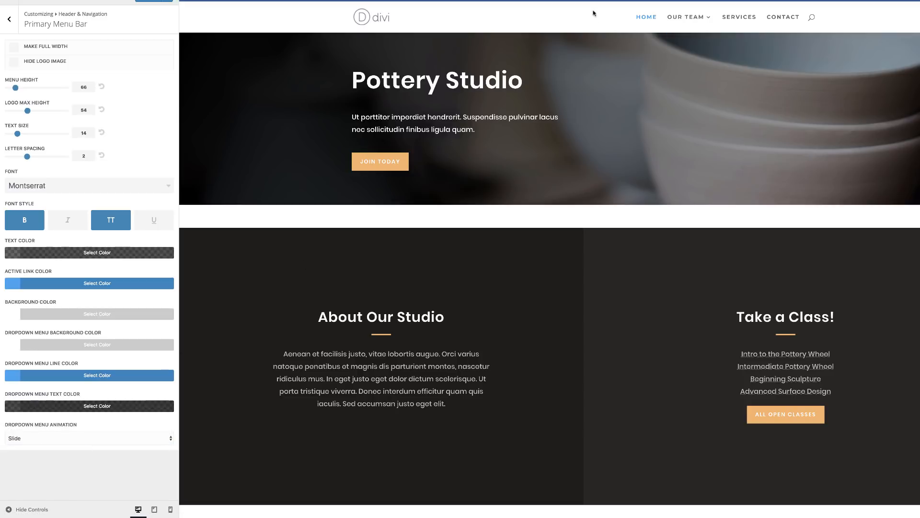
{"action": "mouse_move", "coordinate": [685, 24]}
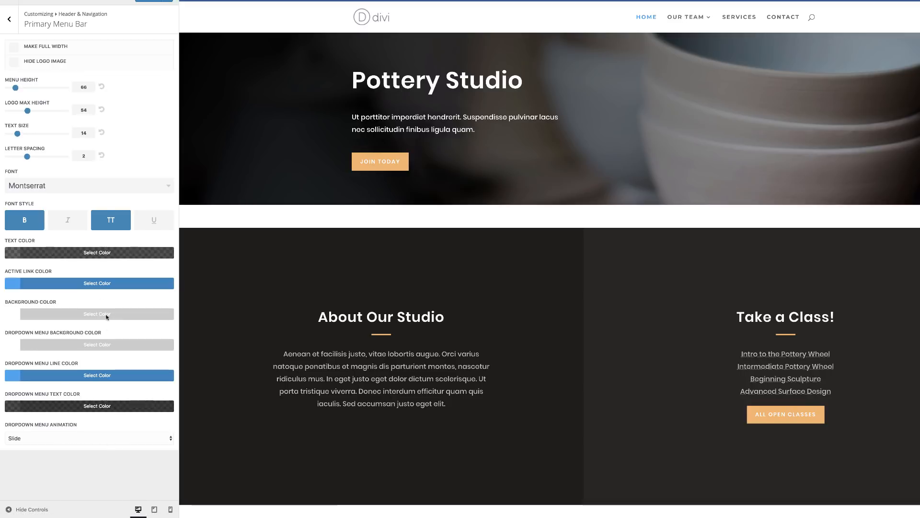
Step: Look through the dropdown menu animation options of the secondary menu bar without choosing a different one
{"action": "left_click", "coordinate": [11, 20]}
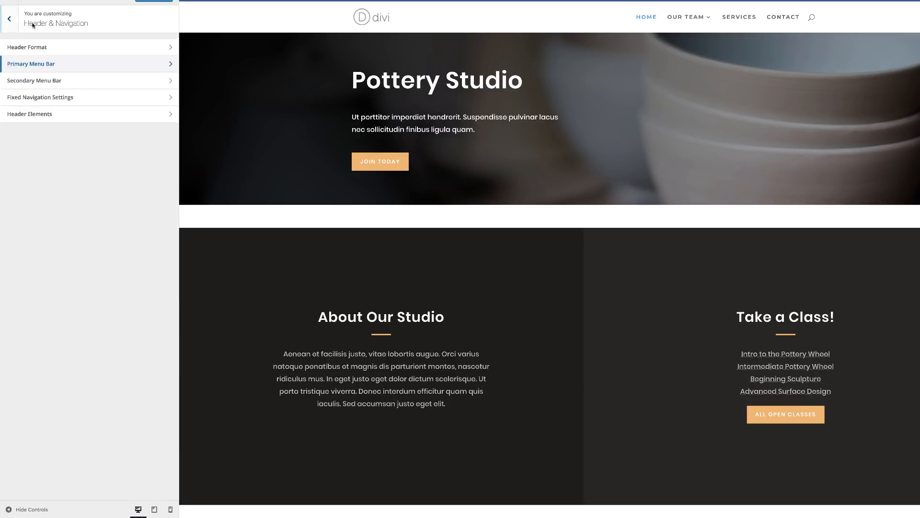
{"action": "left_click", "coordinate": [33, 81]}
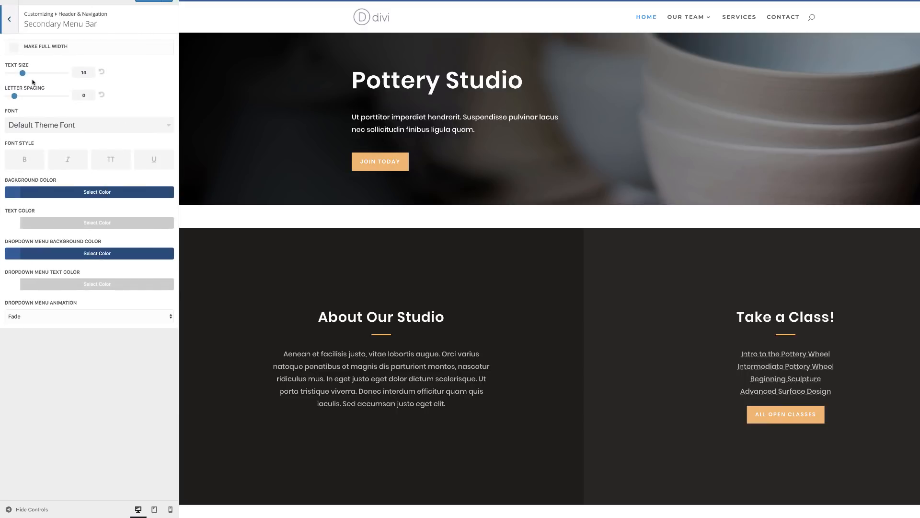
{"action": "left_click", "coordinate": [43, 317]}
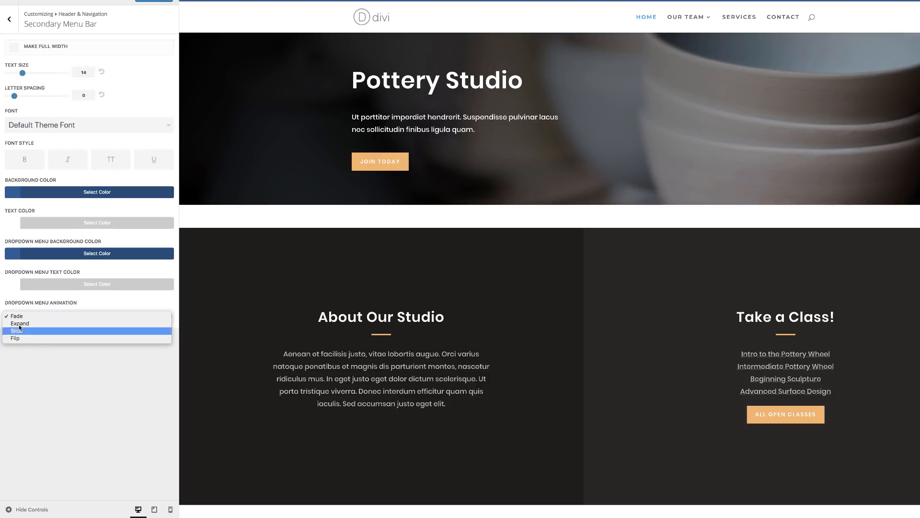
{"action": "left_click", "coordinate": [54, 378]}
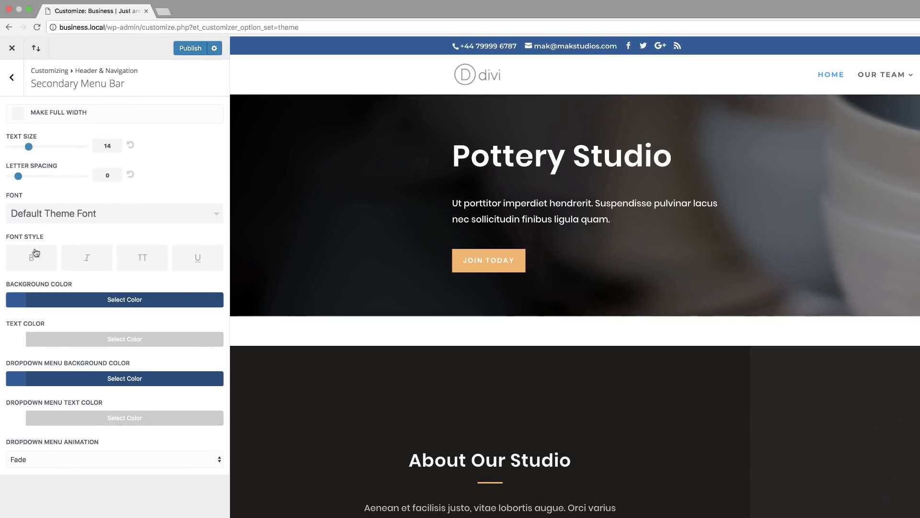
Step: Enable Disable Footer Credits in the footer's bottom bar settings and leave the Theme Customizer, discarding the unpublished changes
{"action": "left_click", "coordinate": [13, 80]}
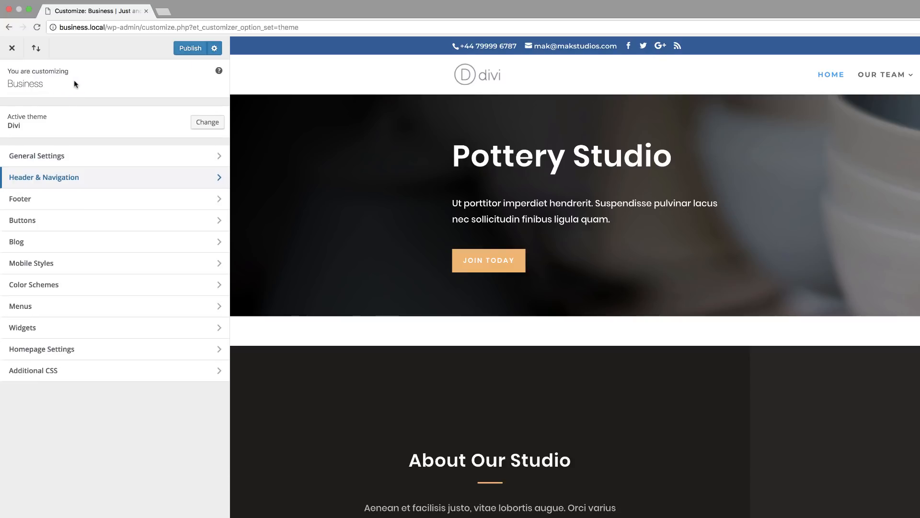
{"action": "left_click", "coordinate": [38, 202]}
{"action": "left_click", "coordinate": [54, 199]}
{"action": "scroll", "coordinate": [695, 503], "scroll_direction": "down", "scroll_amount": 5}
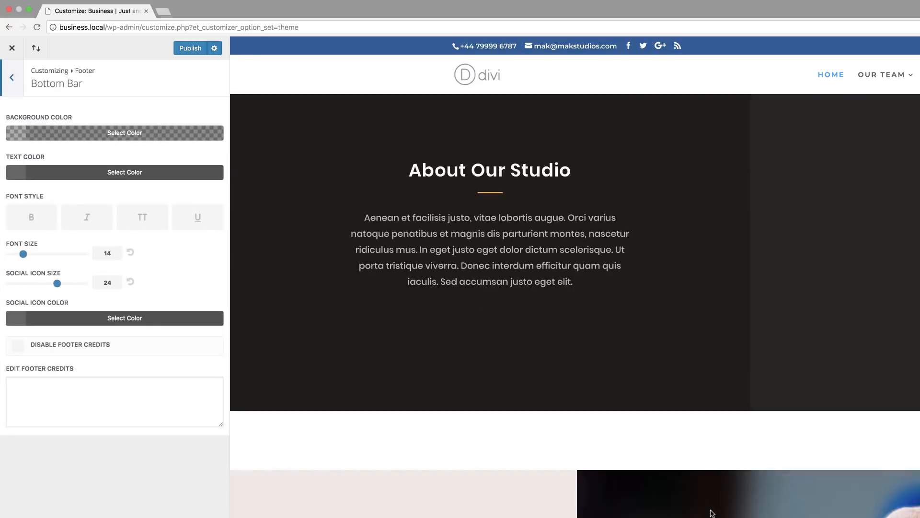
{"action": "scroll", "coordinate": [711, 513], "scroll_direction": "down", "scroll_amount": 5}
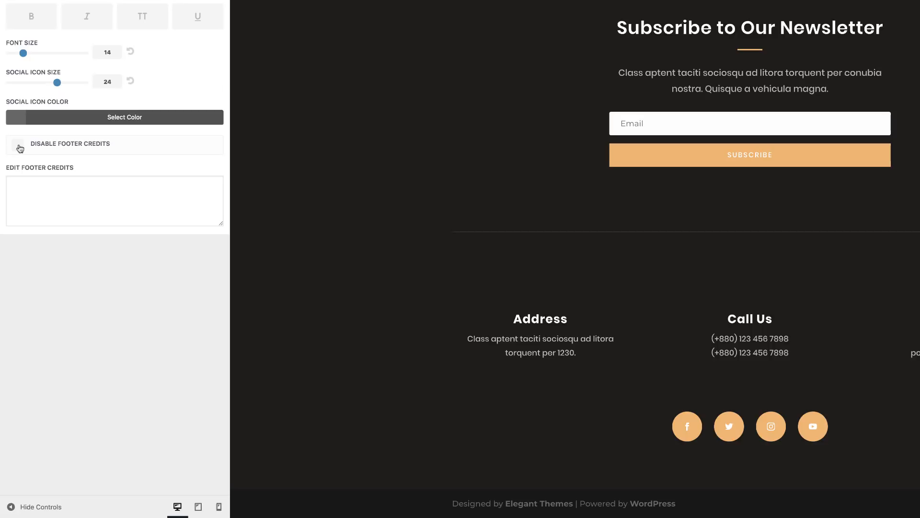
{"action": "left_click", "coordinate": [18, 145]}
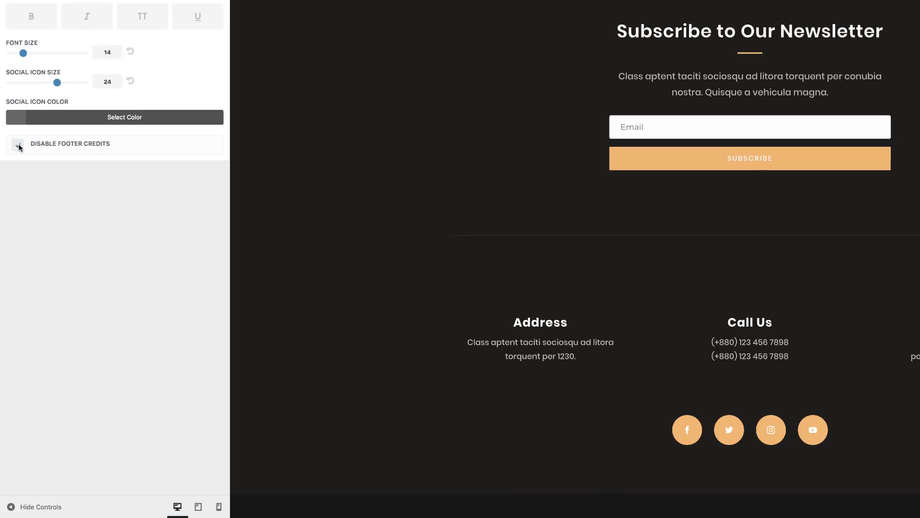
{"action": "left_click", "coordinate": [18, 146]}
{"action": "left_click", "coordinate": [18, 146]}
{"action": "left_click", "coordinate": [19, 145]}
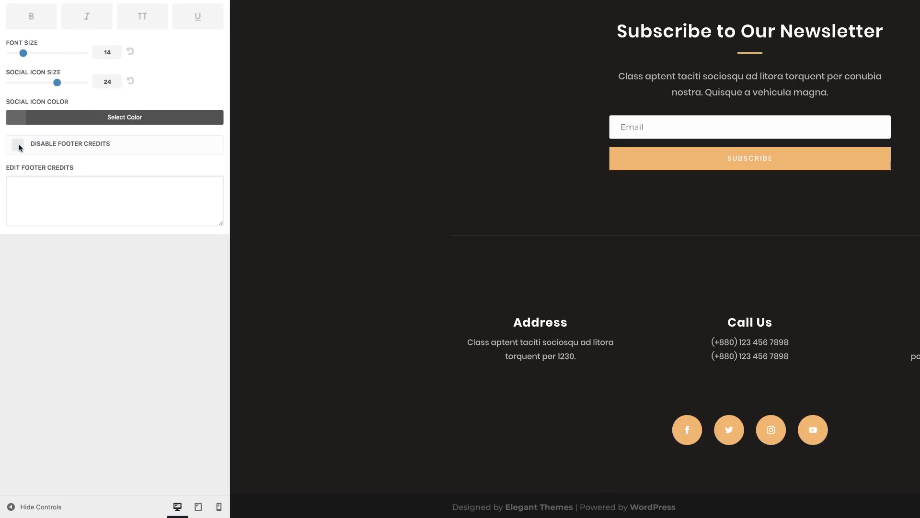
{"action": "left_click", "coordinate": [18, 146]}
{"action": "left_click", "coordinate": [18, 145]}
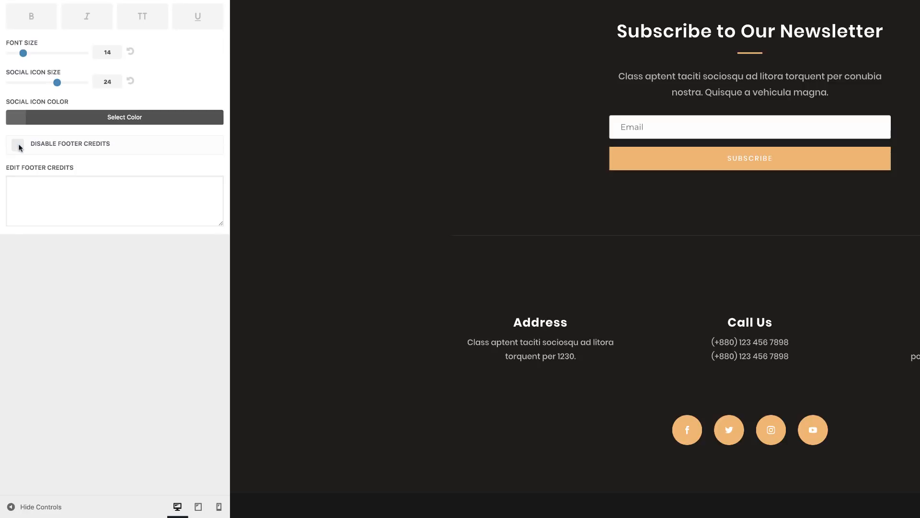
{"action": "left_click", "coordinate": [18, 145]}
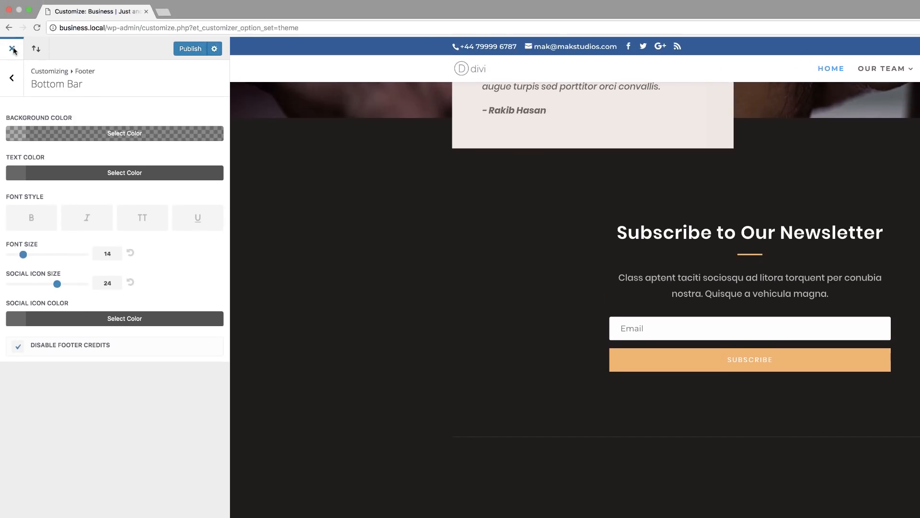
{"action": "left_click", "coordinate": [13, 50]}
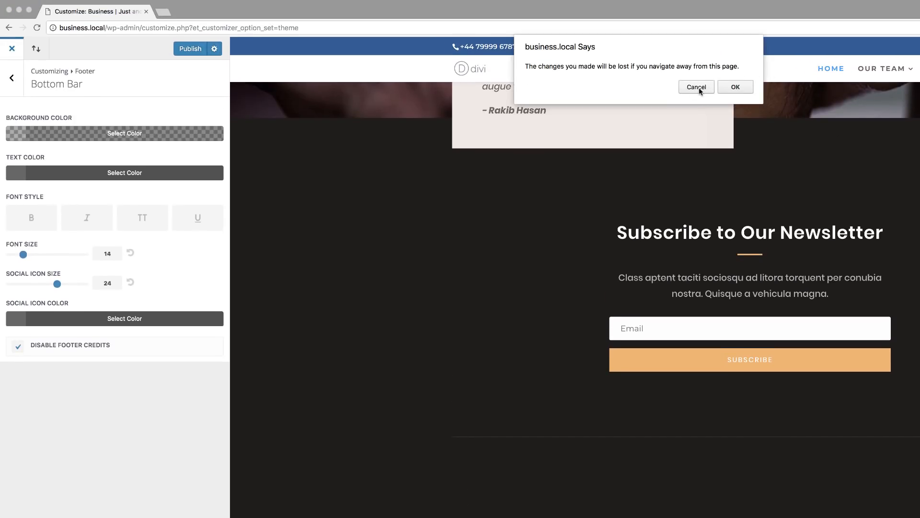
{"action": "left_click", "coordinate": [736, 87]}
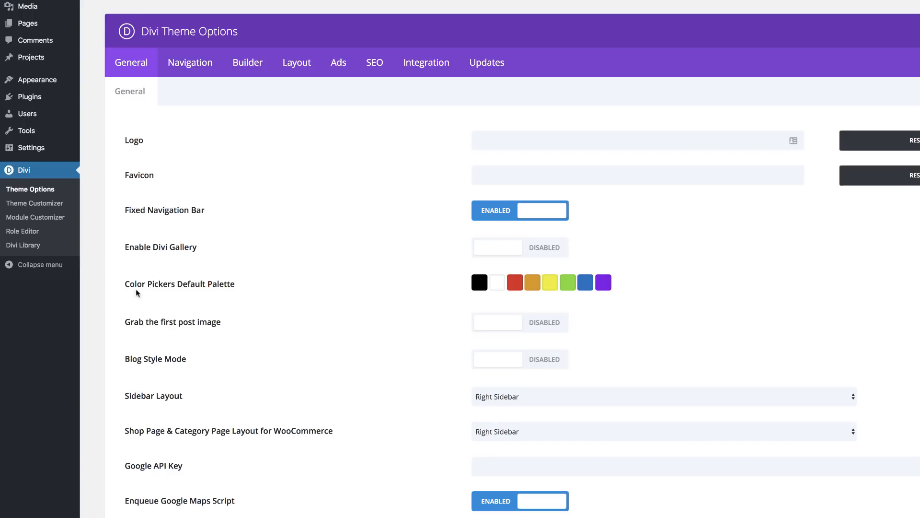
Step: Set the last swatch of Divi's color pickers default palette to #0a0000 and select the blue swatch's hex code
{"action": "left_click", "coordinate": [607, 287]}
{"action": "left_click_drag", "start_coordinate": [522, 345], "coordinate": [477, 430]}
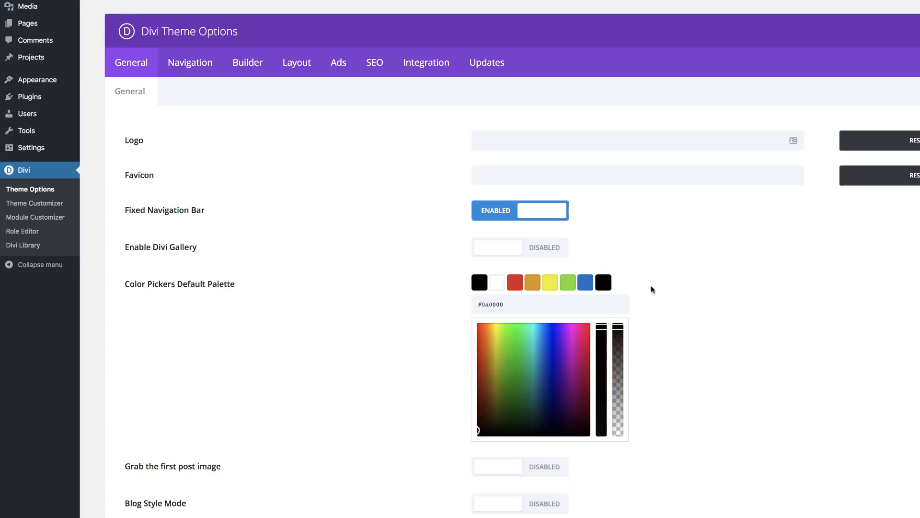
{"action": "left_click", "coordinate": [584, 286]}
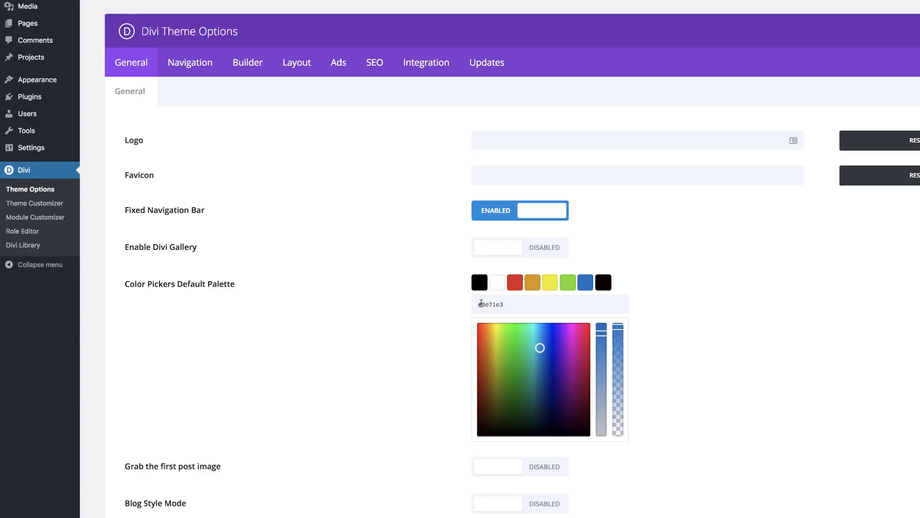
{"action": "left_click_drag", "start_coordinate": [481, 303], "coordinate": [516, 304]}
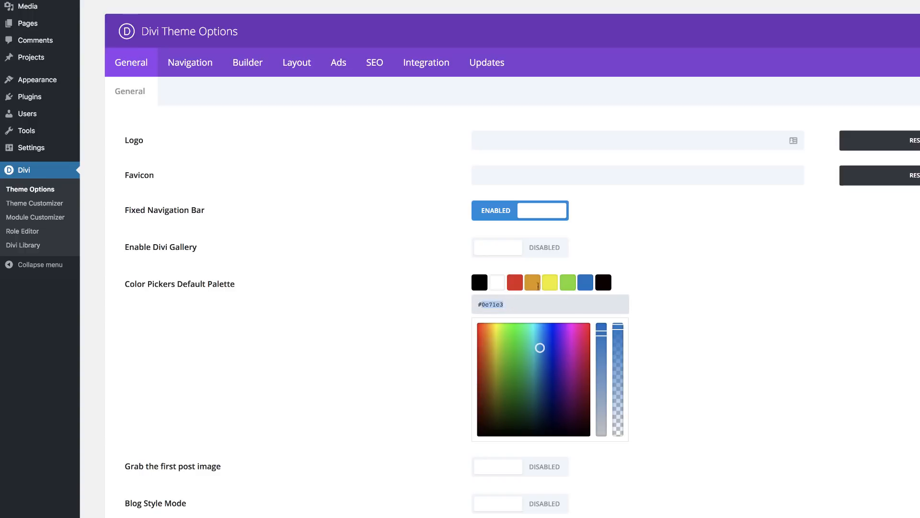
{"action": "scroll", "coordinate": [432, 191], "scroll_direction": "up", "scroll_amount": 1}
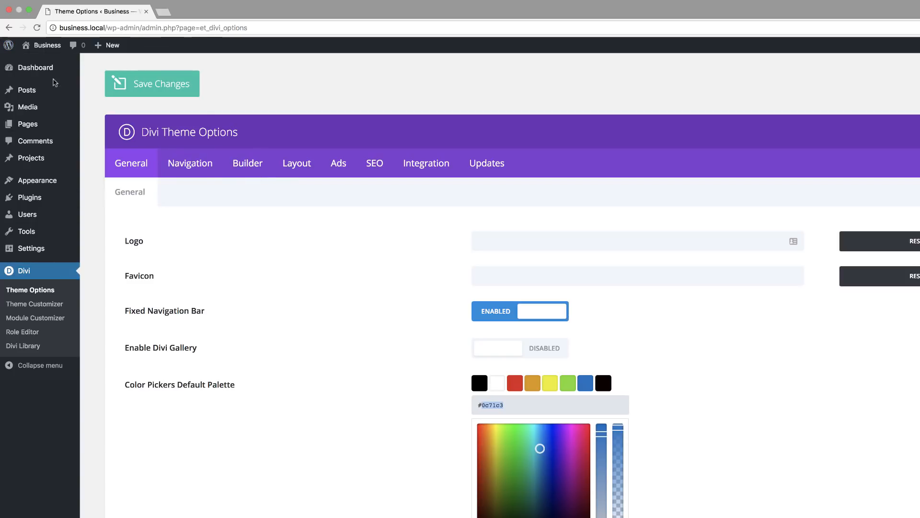
Step: Visit the live site, load the home page in the Visual Builder and open its page settings
{"action": "left_click", "coordinate": [45, 64]}
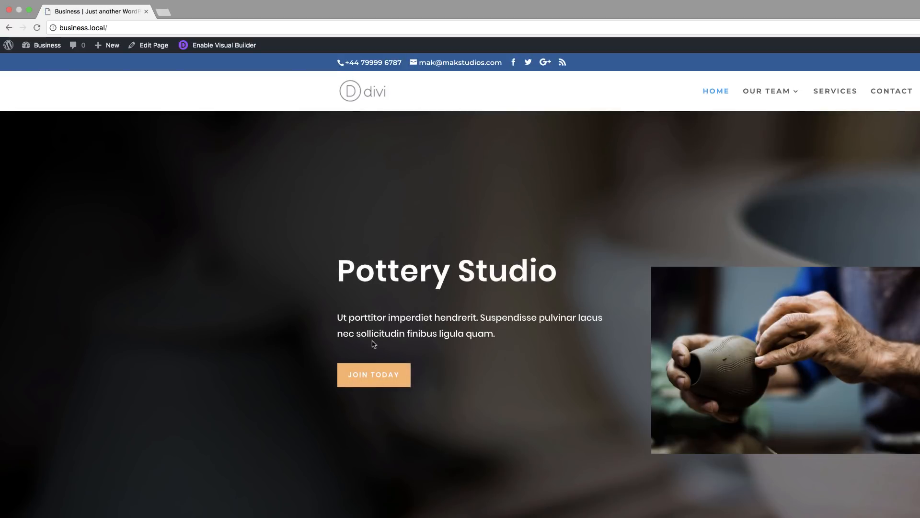
{"action": "scroll", "coordinate": [347, 332], "scroll_direction": "down", "scroll_amount": 3}
{"action": "scroll", "coordinate": [348, 332], "scroll_direction": "up", "scroll_amount": 3}
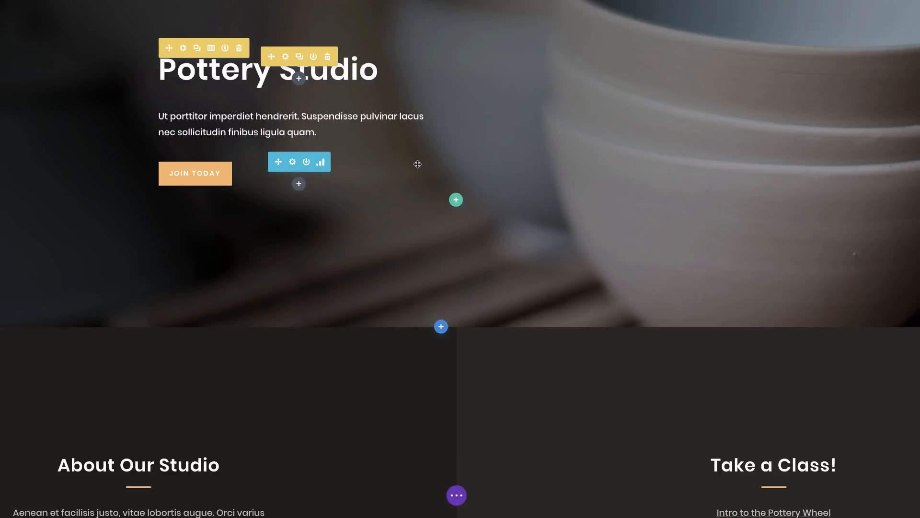
{"action": "scroll", "coordinate": [419, 186], "scroll_direction": "down", "scroll_amount": 4}
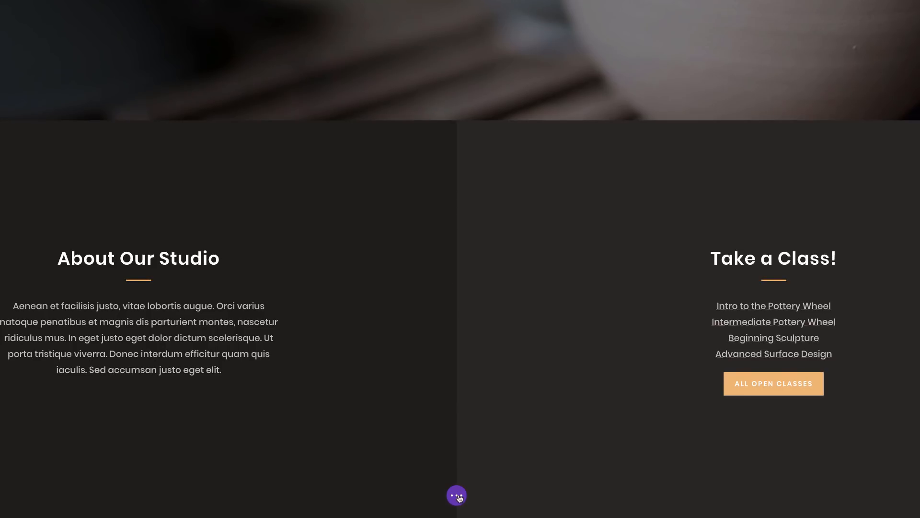
{"action": "left_click", "coordinate": [457, 497]}
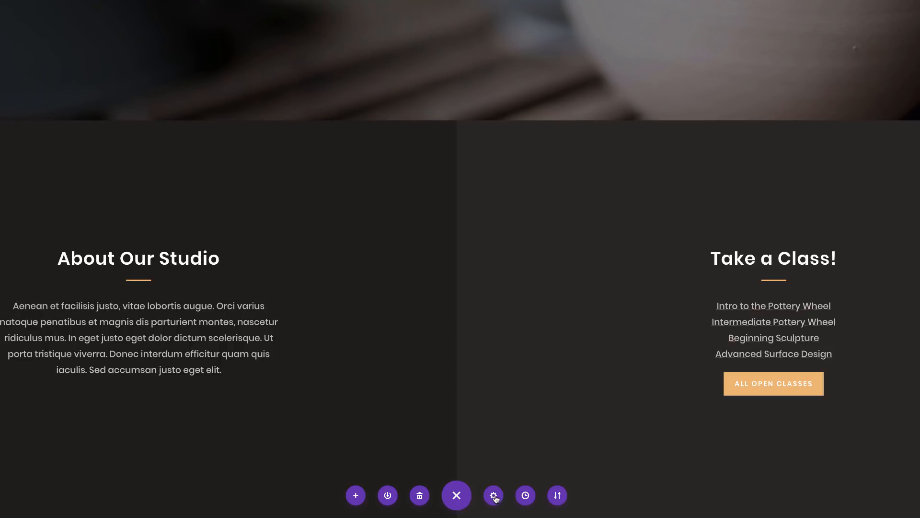
{"action": "left_click", "coordinate": [494, 497]}
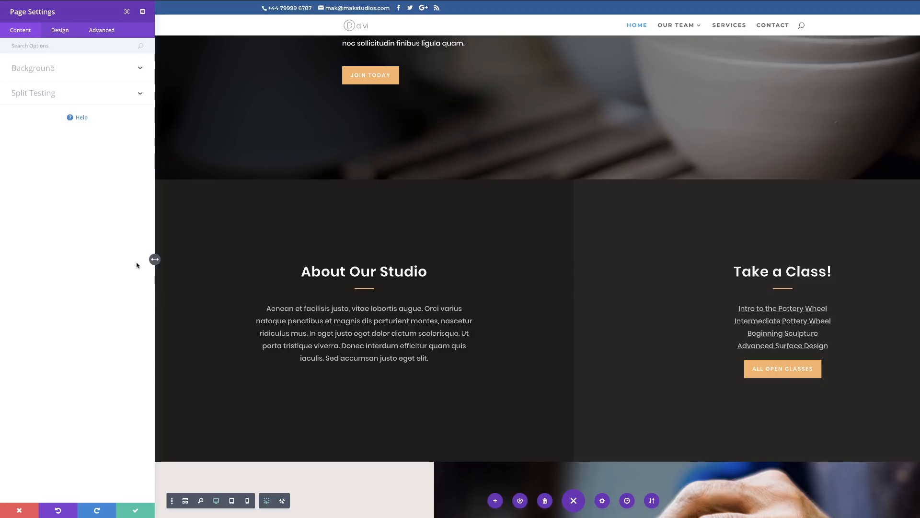
Step: Examine the page's background, color palette and custom CSS options in the page settings
{"action": "left_click", "coordinate": [43, 70]}
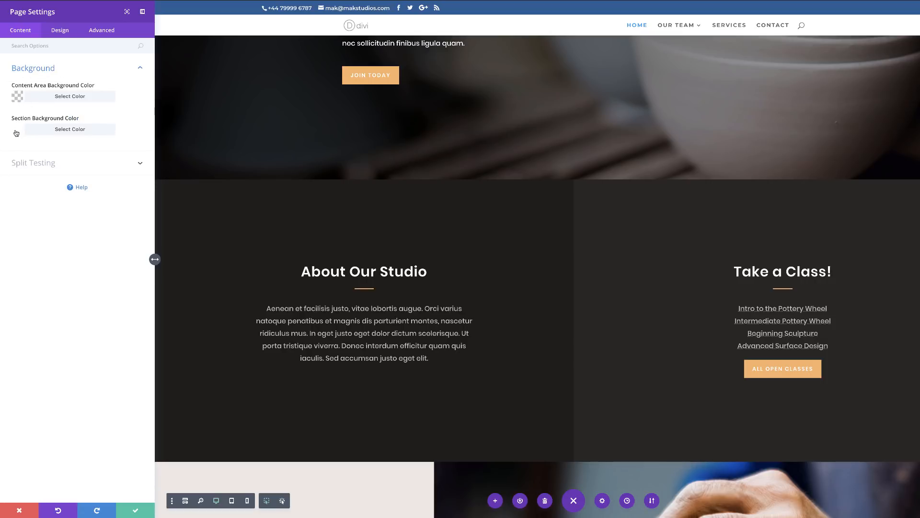
{"action": "left_click", "coordinate": [64, 31]}
{"action": "left_click", "coordinate": [58, 67]}
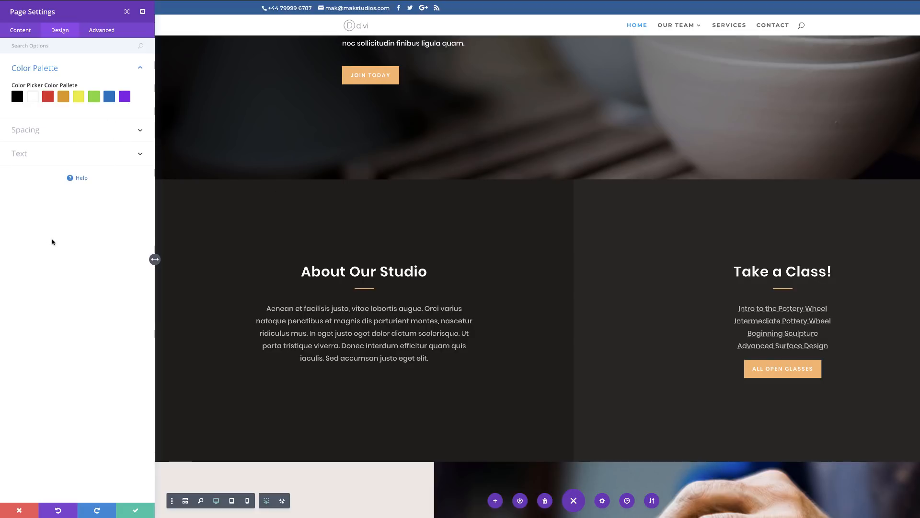
{"action": "left_click", "coordinate": [101, 32]}
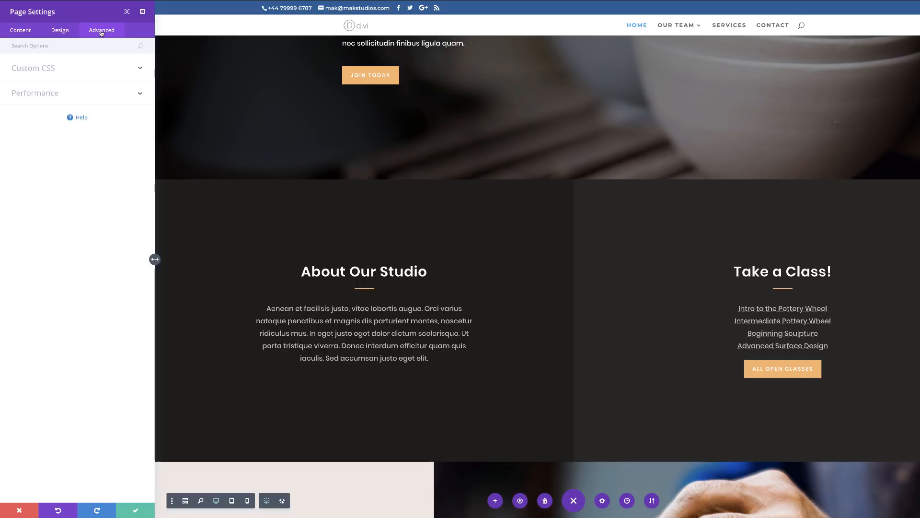
{"action": "left_click", "coordinate": [51, 71]}
{"action": "left_click", "coordinate": [36, 104]}
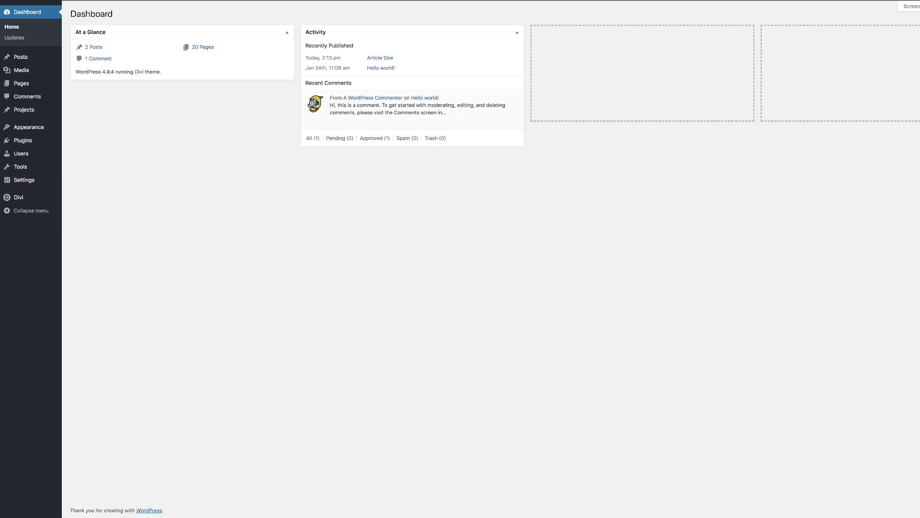
Step: Open the single post layout settings in Divi's Theme Options and check the post info line on the live Article One post
{"action": "mouse_move", "coordinate": [20, 196]}
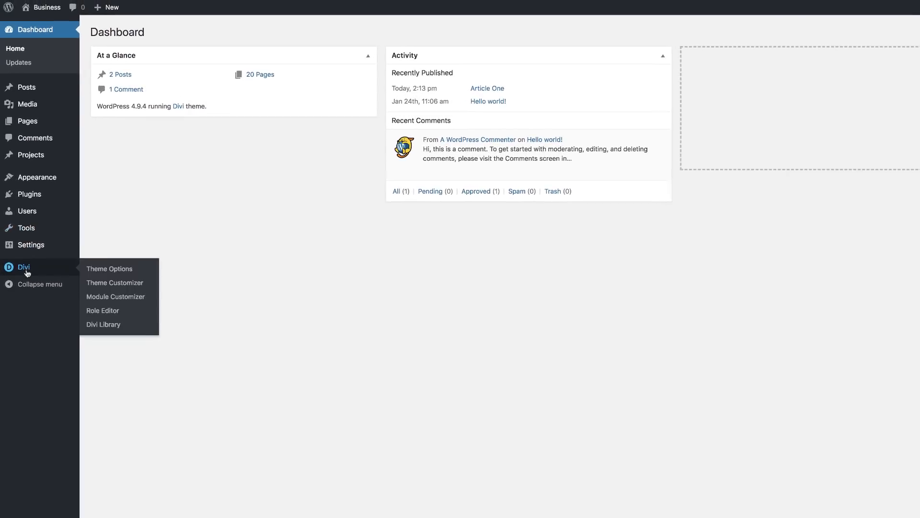
{"action": "left_click", "coordinate": [122, 272]}
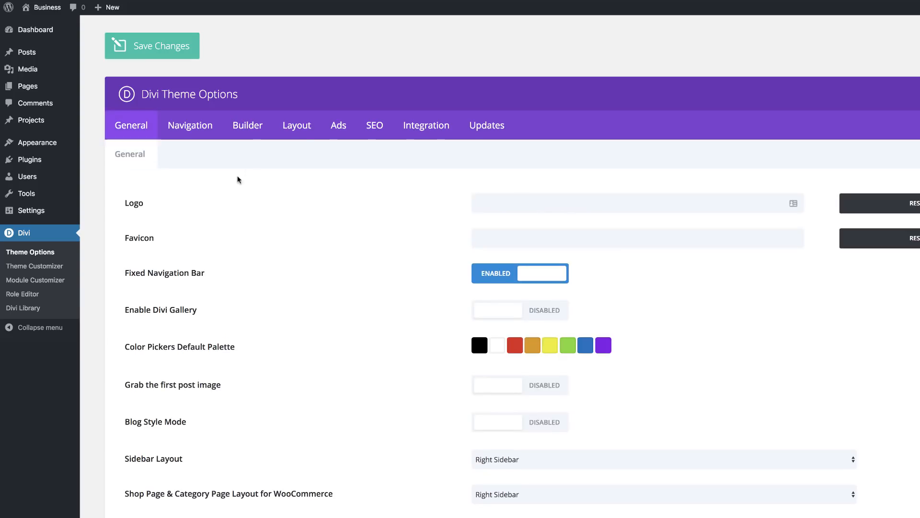
{"action": "left_click", "coordinate": [309, 128]}
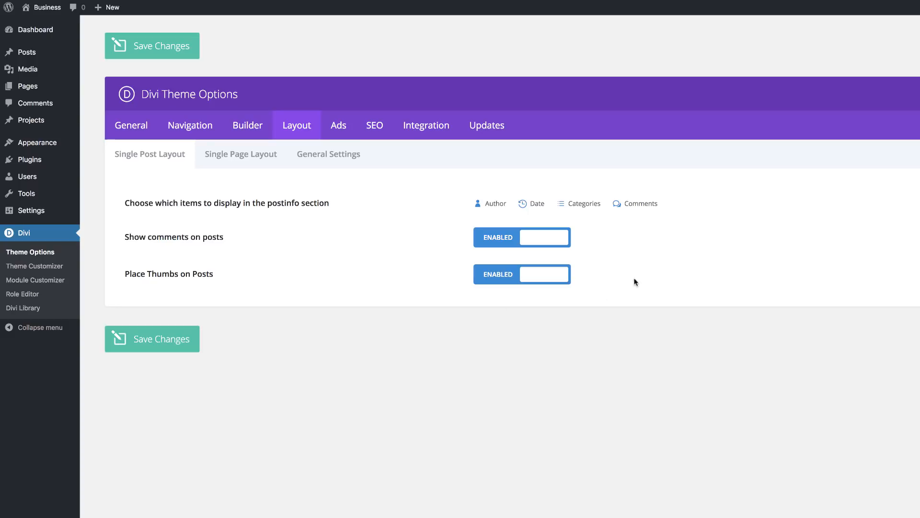
{"action": "left_click", "coordinate": [242, 11]}
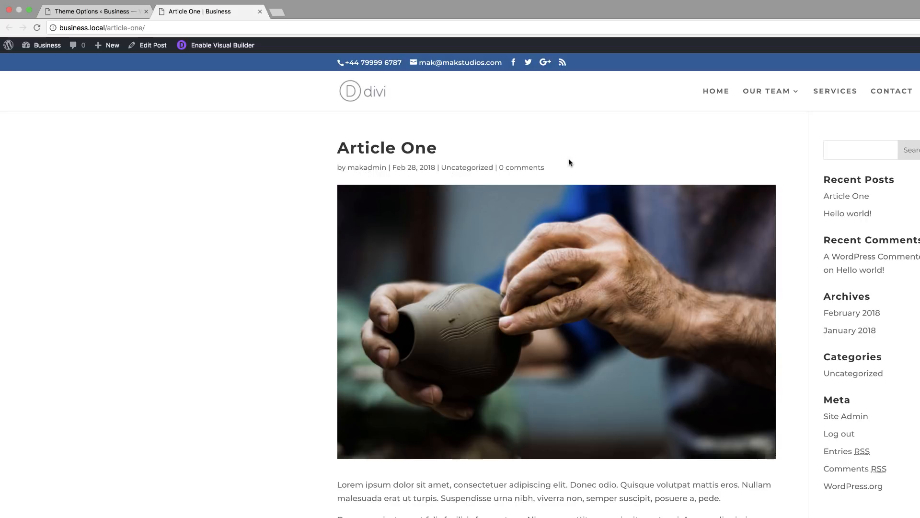
{"action": "left_click", "coordinate": [126, 12]}
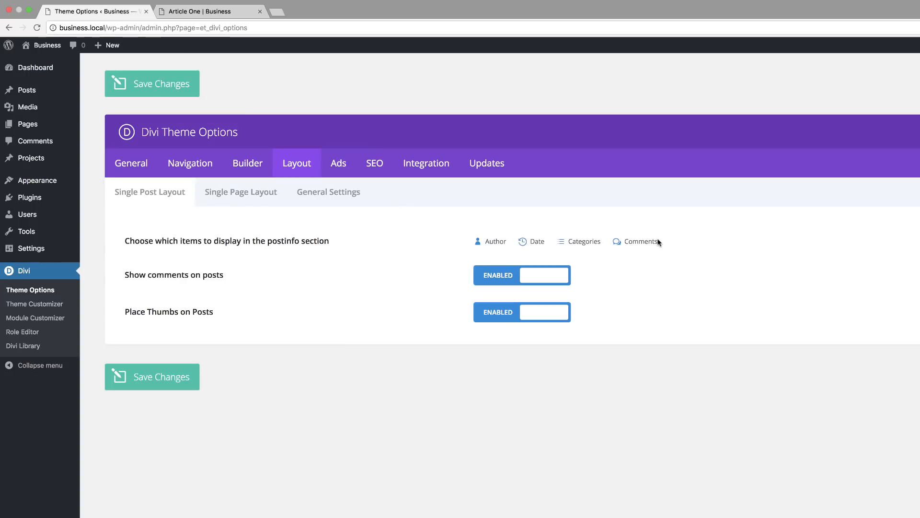
Step: Turn off Author in the postinfo items for single posts, save the changes and reload Article One to check its post info
{"action": "left_click", "coordinate": [494, 244]}
{"action": "left_click", "coordinate": [153, 378]}
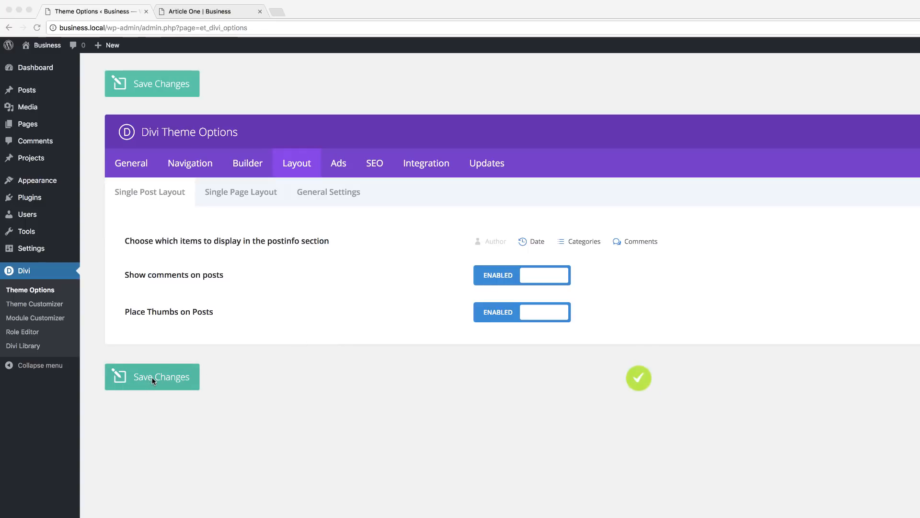
{"action": "left_click", "coordinate": [191, 3]}
{"action": "left_click", "coordinate": [193, 7]}
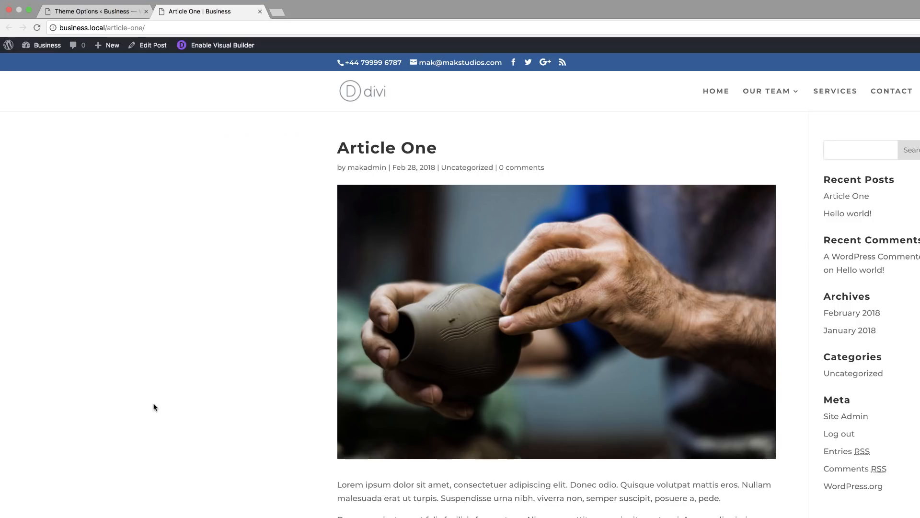
{"action": "left_click", "coordinate": [36, 27]}
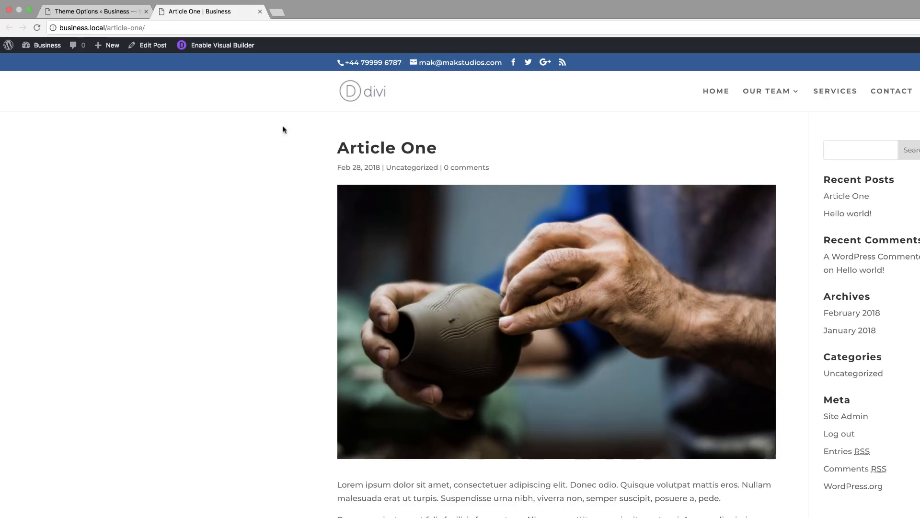
{"action": "left_click", "coordinate": [109, 13]}
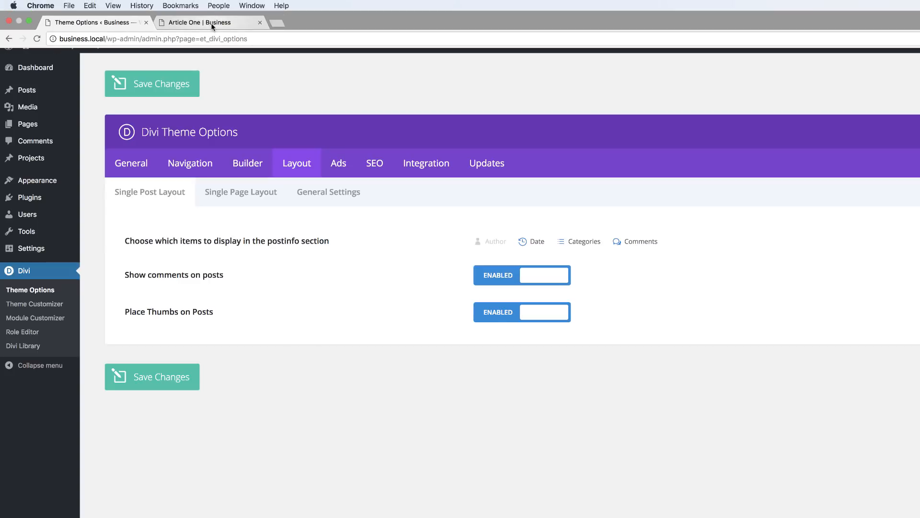
{"action": "left_click", "coordinate": [336, 196]}
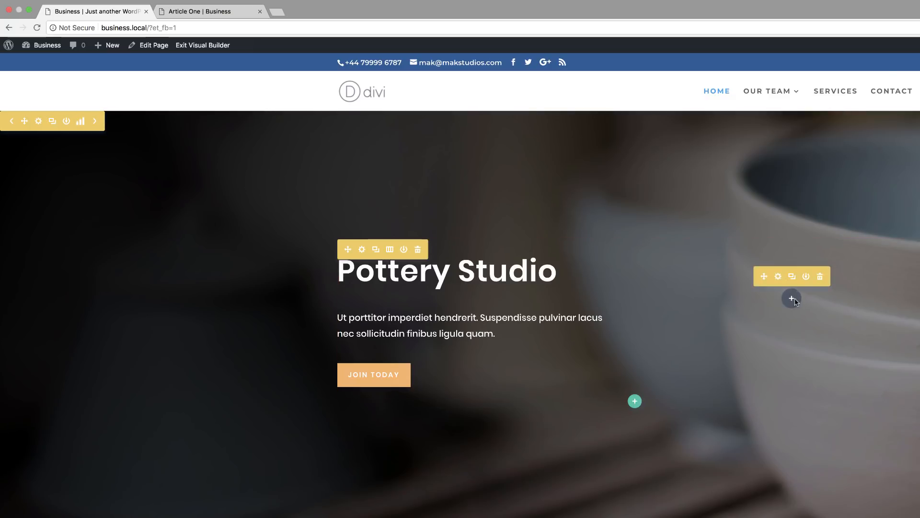
Step: Insert a Code module into the empty column beside the Pottery Studio heading on the home page
{"action": "left_click", "coordinate": [795, 299]}
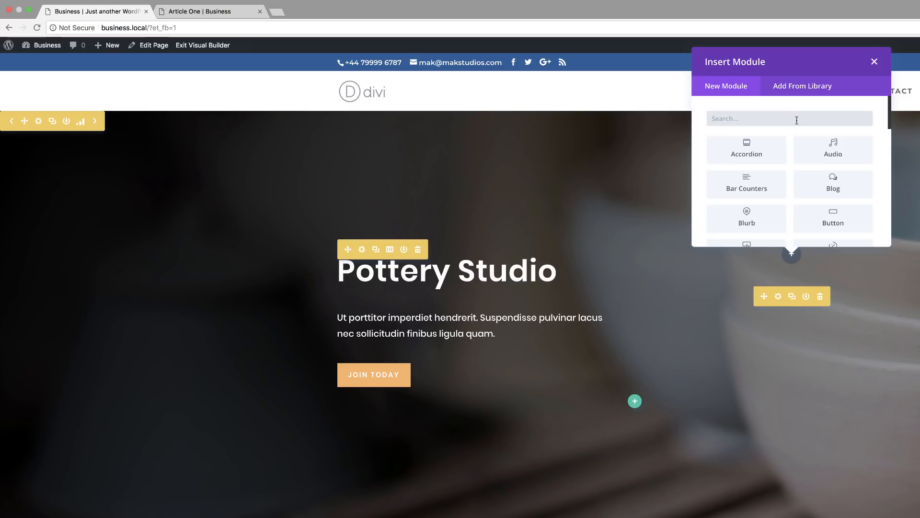
{"action": "type", "text": "code"}
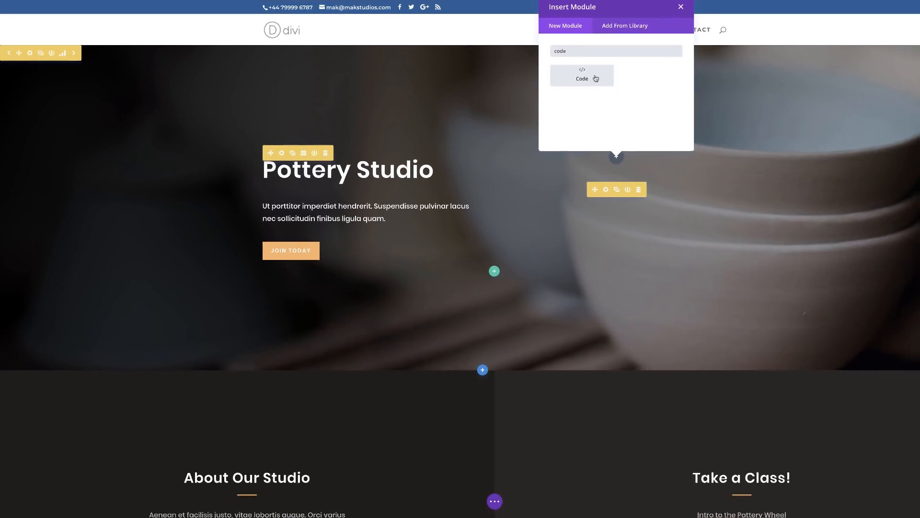
{"action": "left_click", "coordinate": [596, 78]}
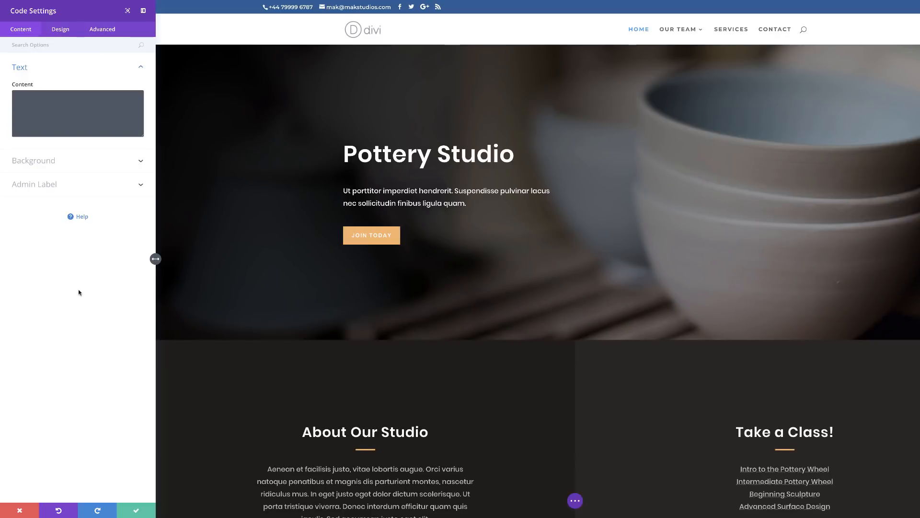